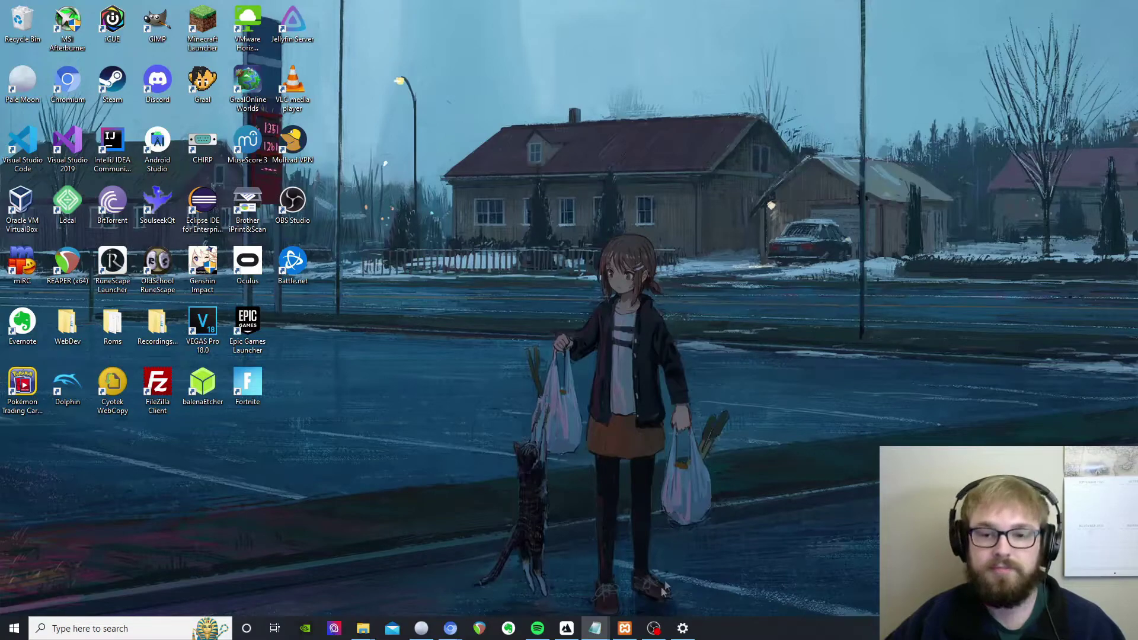
Step: Bring forward Chrome showing the local museum site at localhost/migrationsite
{"action": "key", "text": "alt+Tab"}
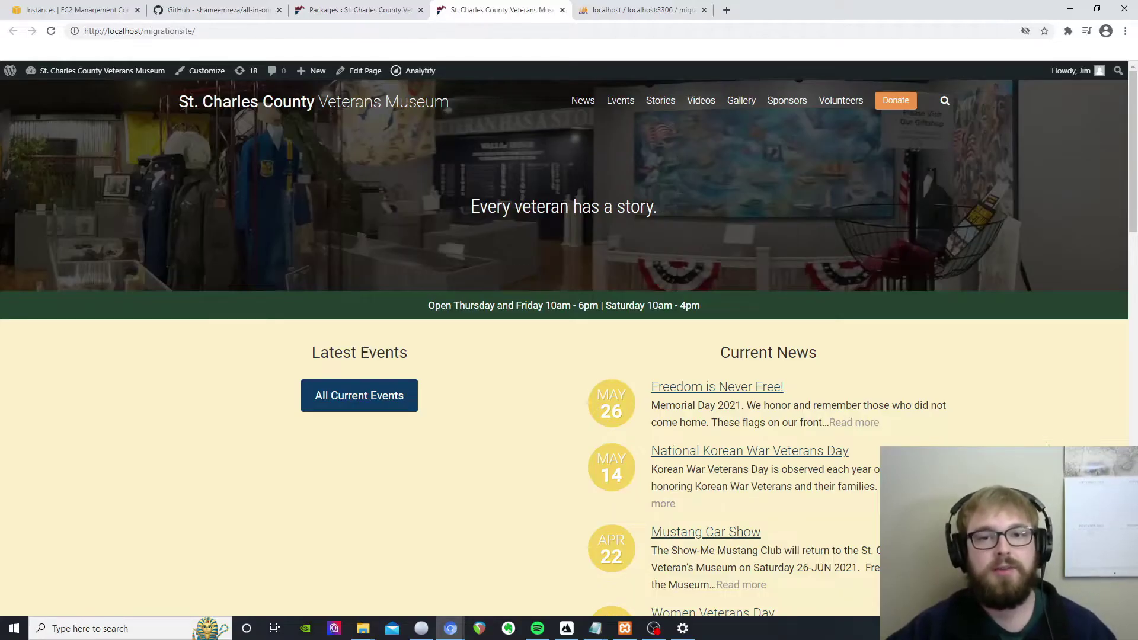
Step: Scroll through the museum home page, then switch to the empty Duplicator Packages page
{"action": "scroll", "coordinate": [541, 448], "scroll_direction": "down", "scroll_amount": 10}
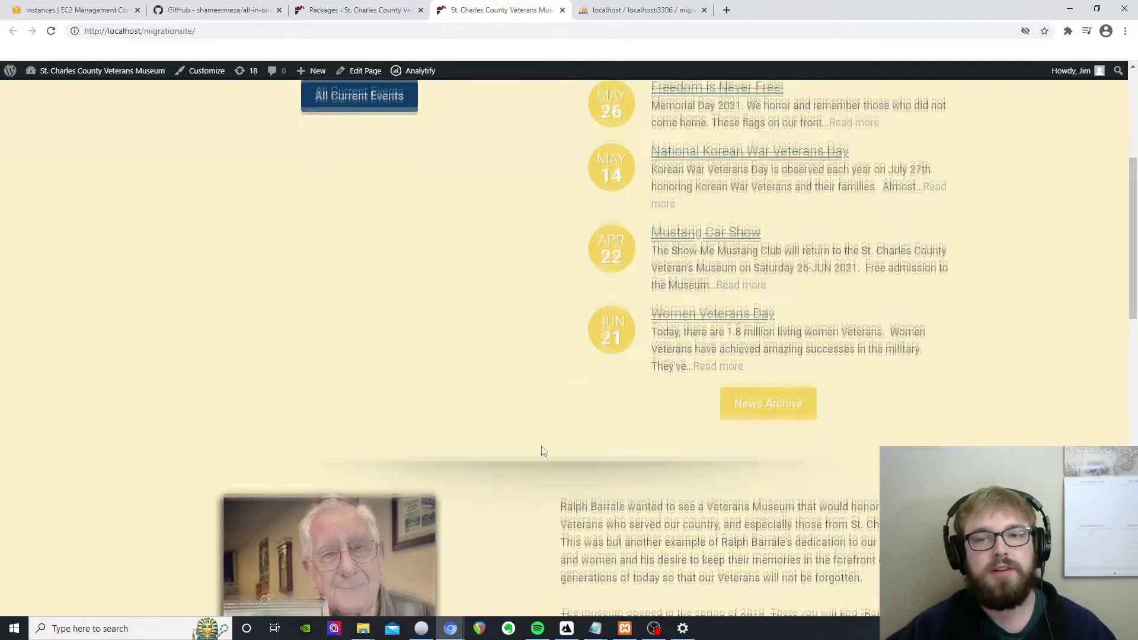
{"action": "scroll", "coordinate": [538, 455], "scroll_direction": "down", "scroll_amount": 5}
{"action": "scroll", "coordinate": [533, 457], "scroll_direction": "up", "scroll_amount": 5}
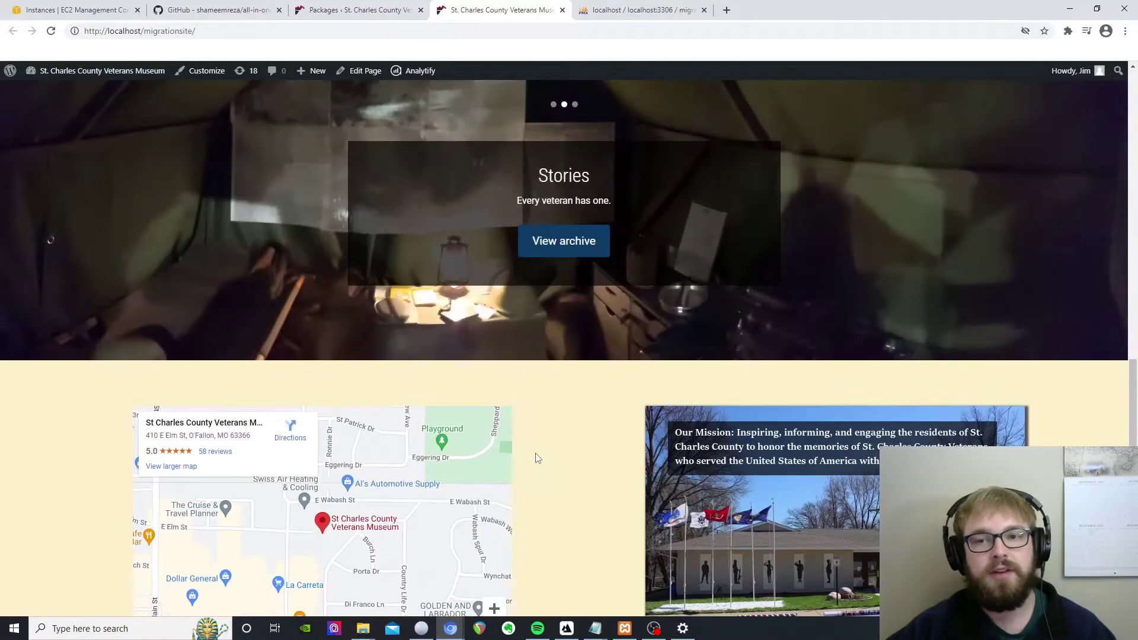
{"action": "scroll", "coordinate": [562, 481], "scroll_direction": "down", "scroll_amount": 5}
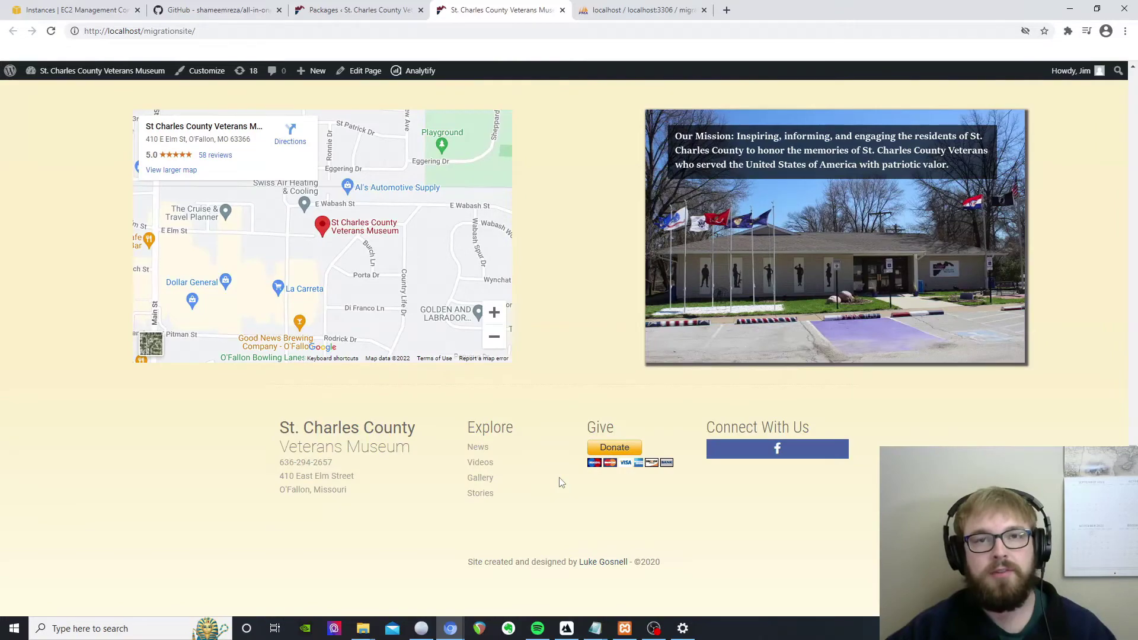
{"action": "scroll", "coordinate": [561, 481], "scroll_direction": "up", "scroll_amount": 15}
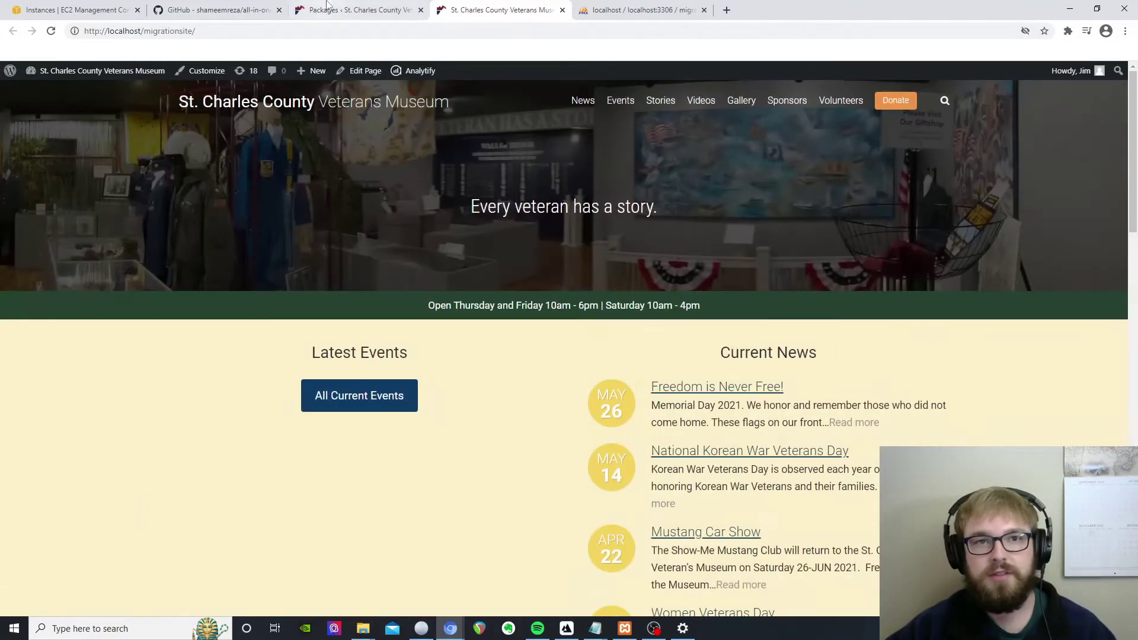
{"action": "left_click", "coordinate": [332, 7]}
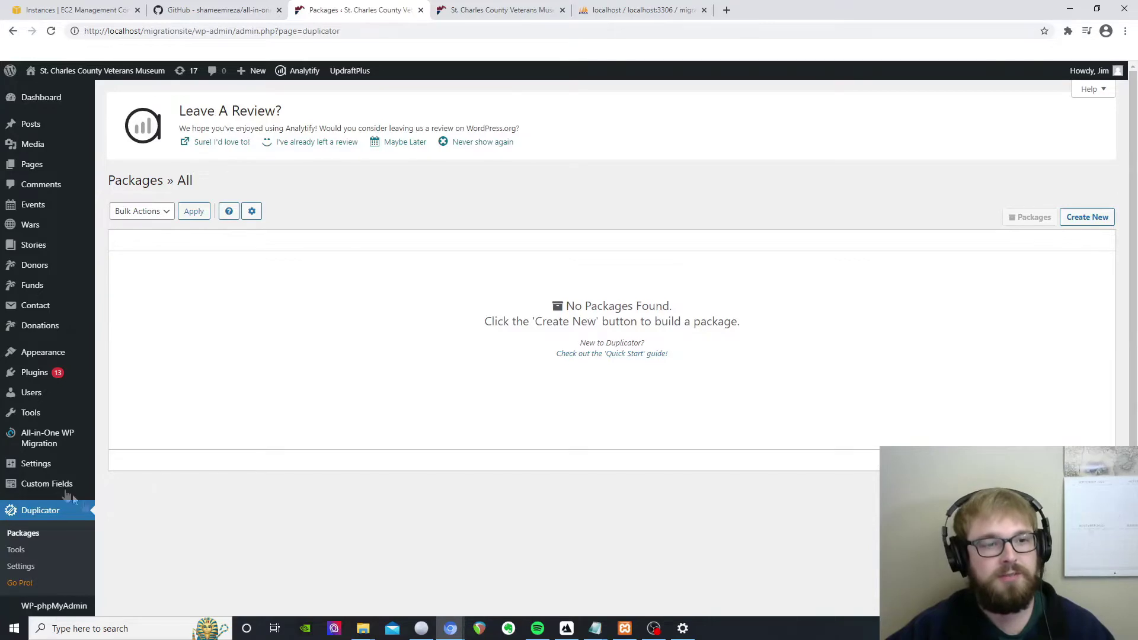
Step: On the All-in-One WP Migration export page, start a file export and then stop it
{"action": "mouse_move", "coordinate": [40, 443]}
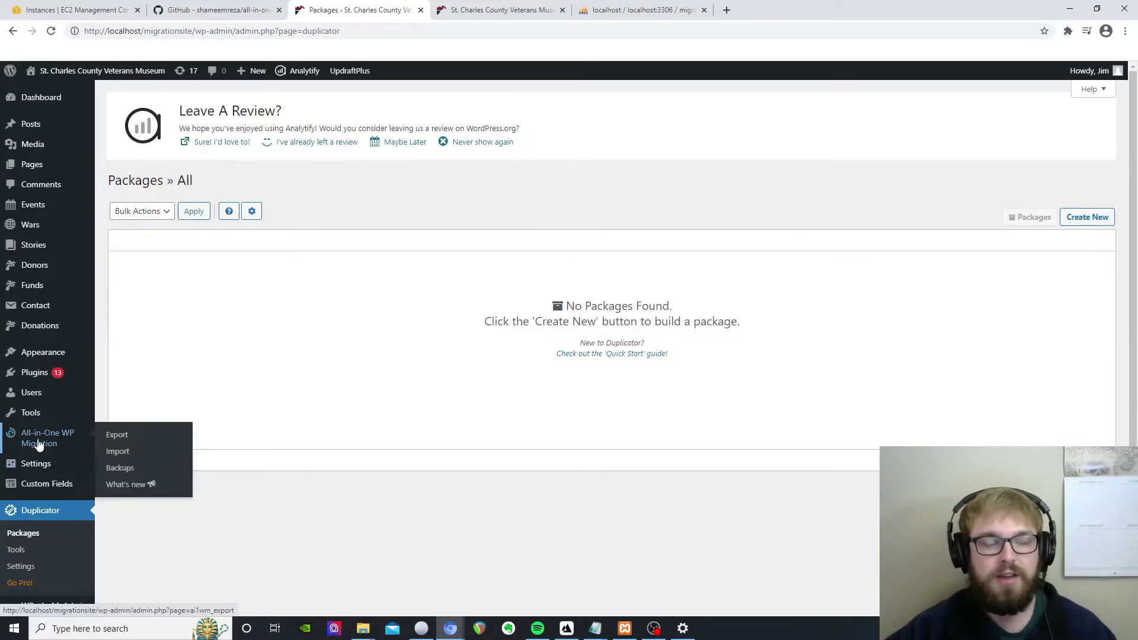
{"action": "left_click", "coordinate": [38, 445]}
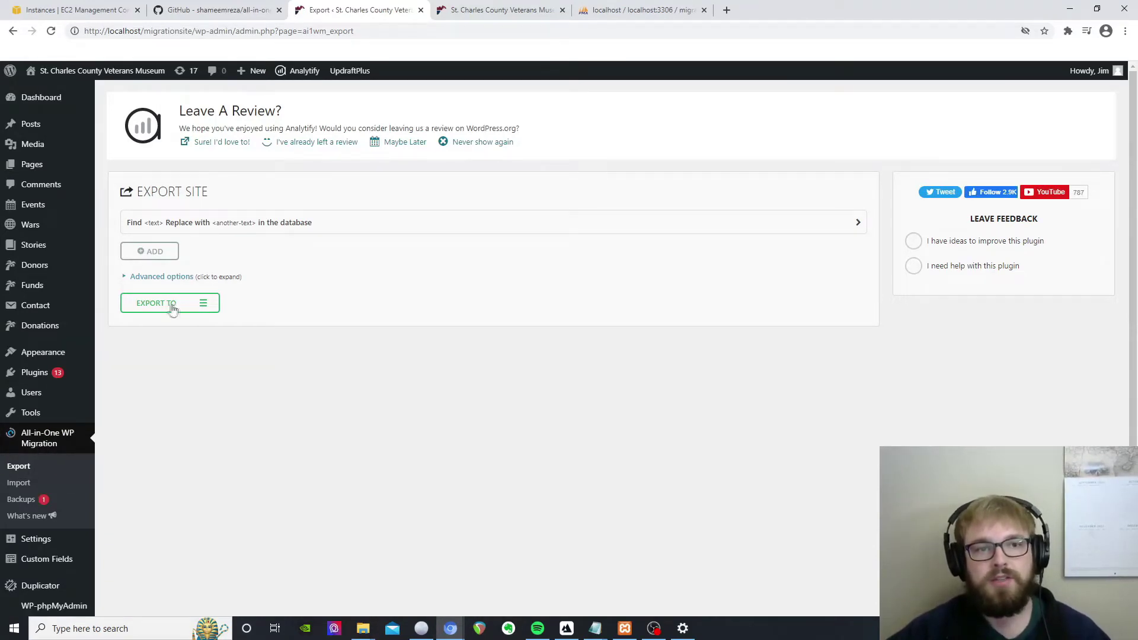
{"action": "left_click", "coordinate": [202, 305]}
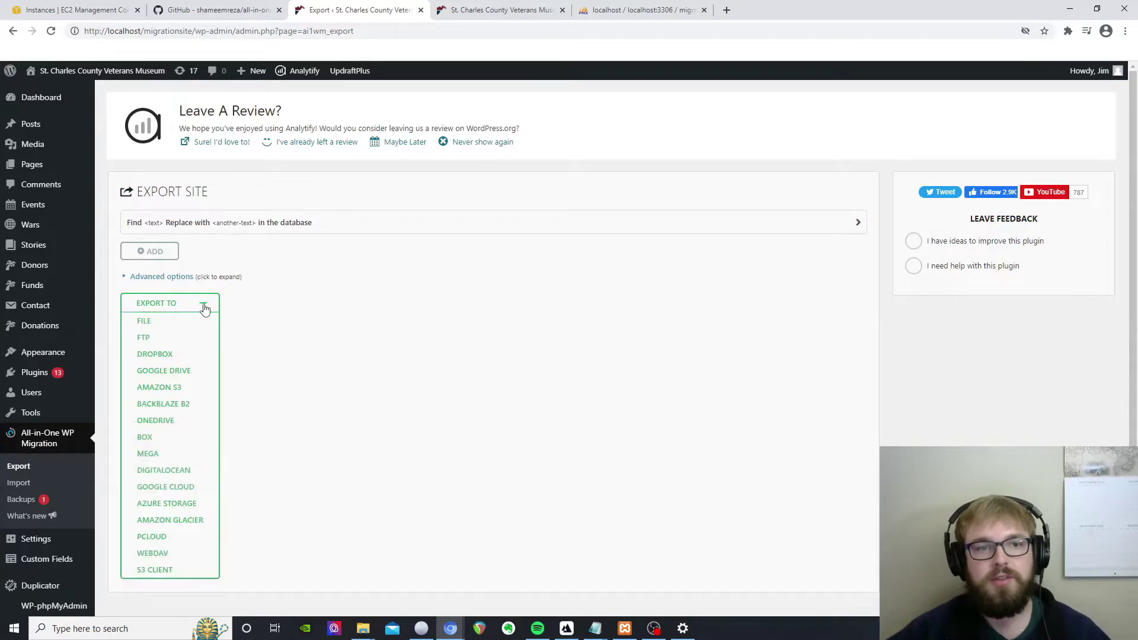
{"action": "left_click", "coordinate": [148, 323]}
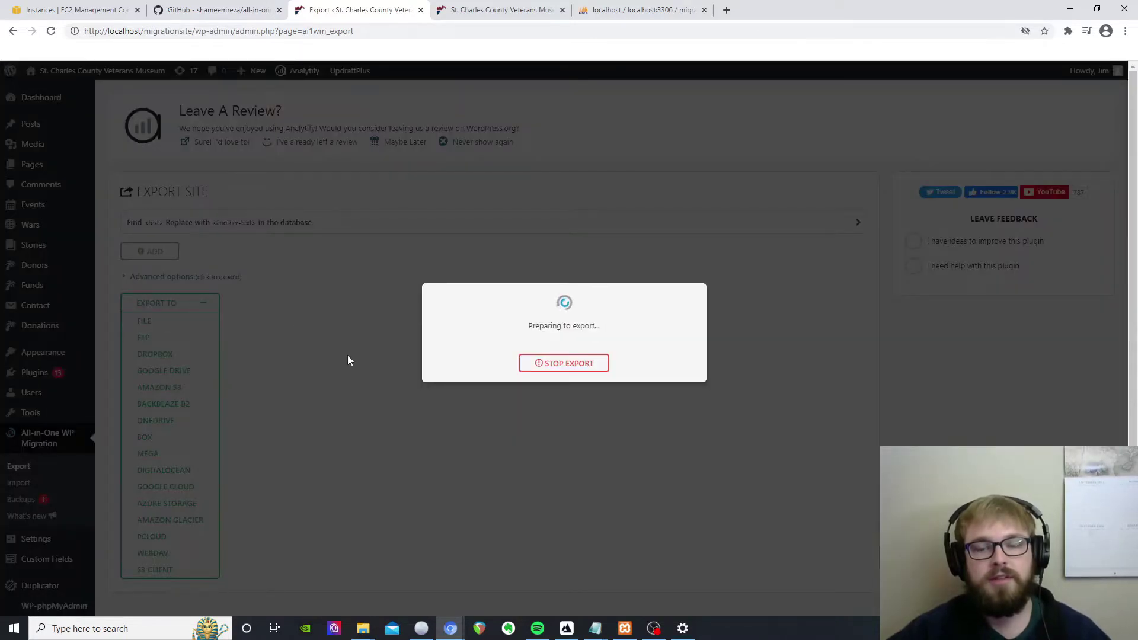
{"action": "left_click", "coordinate": [571, 364]}
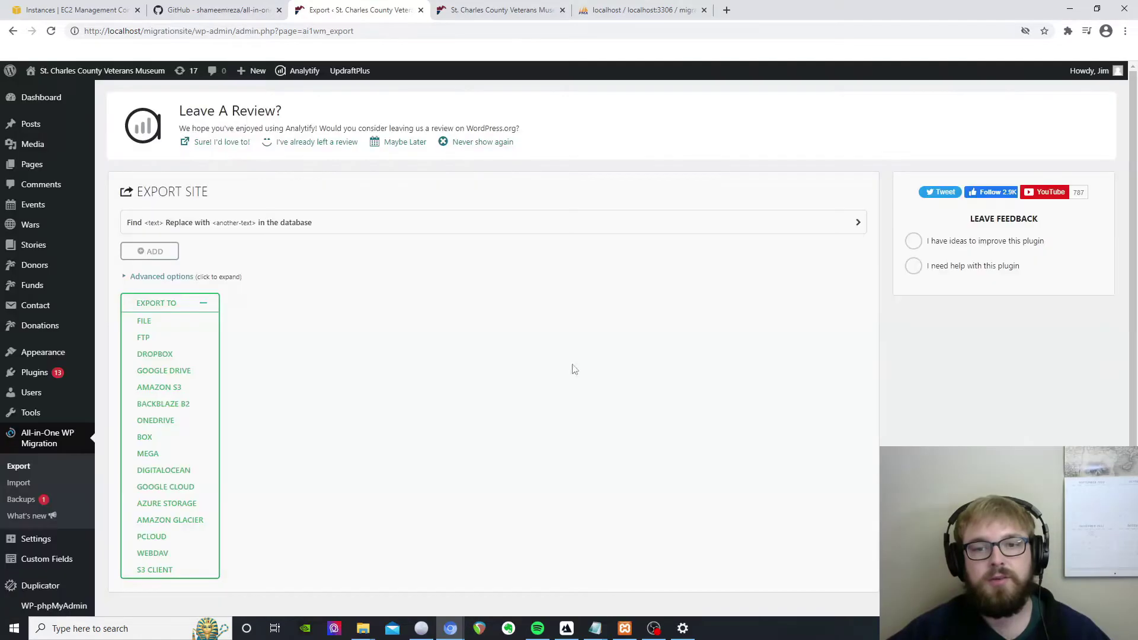
Step: Check the existing backup in the Backups folder, then minimize that folder window
{"action": "mouse_move", "coordinate": [363, 628]}
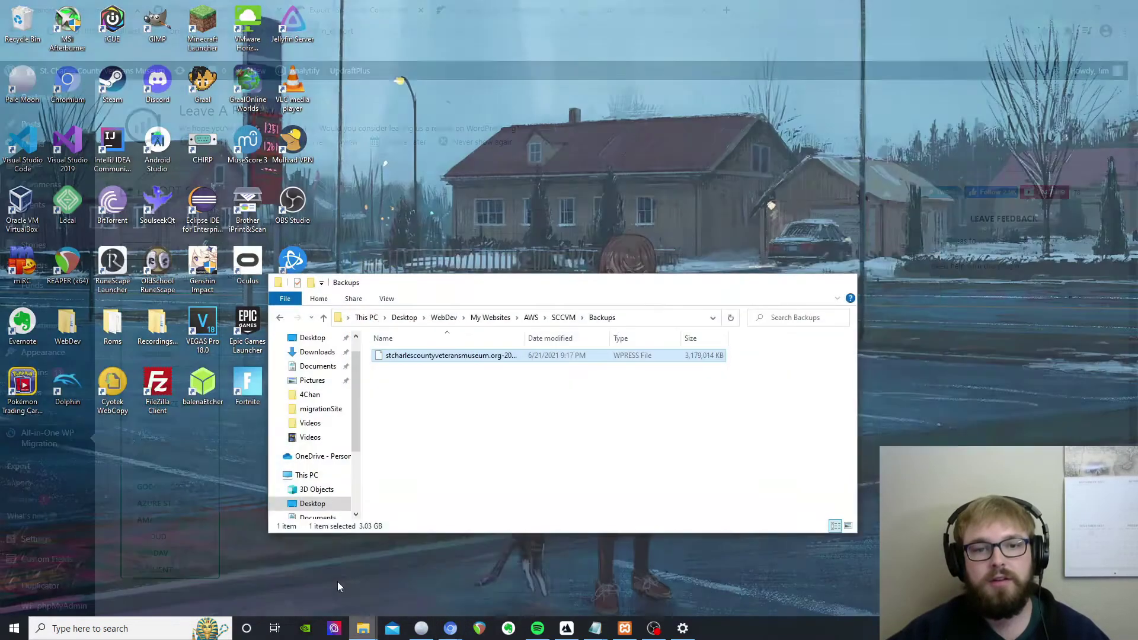
{"action": "left_click", "coordinate": [336, 582]}
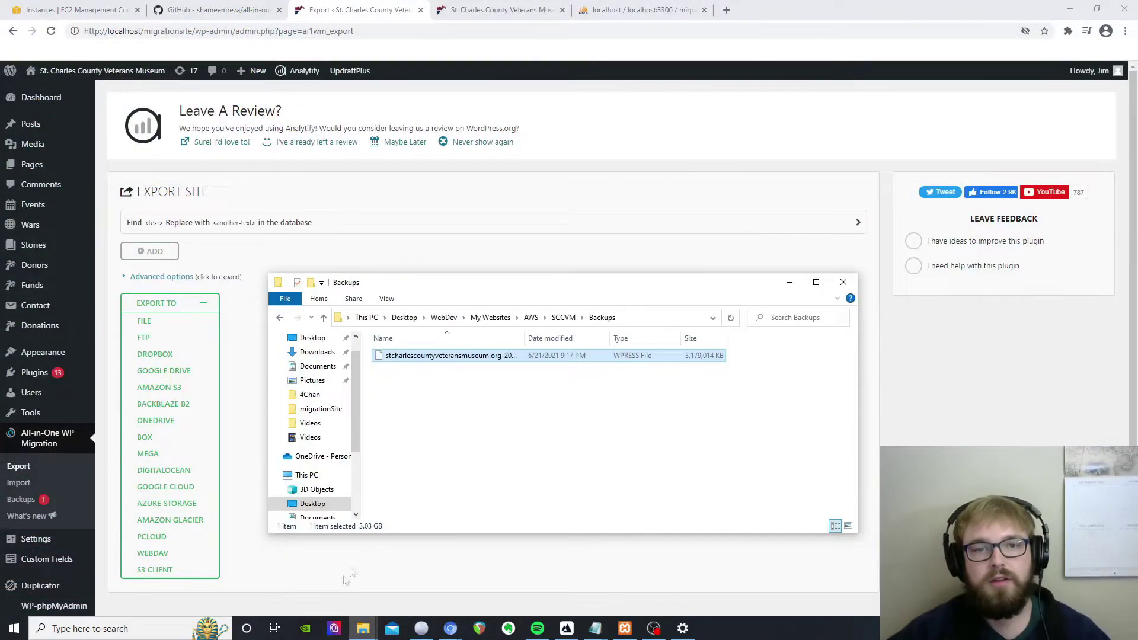
{"action": "left_click", "coordinate": [489, 374]}
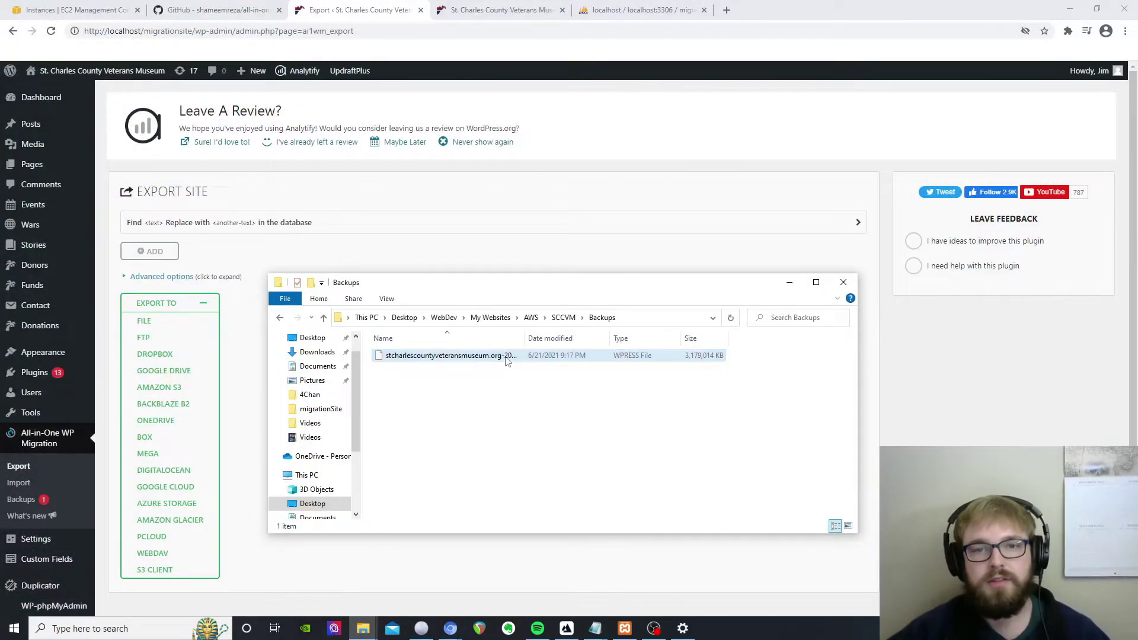
{"action": "left_click", "coordinate": [791, 284]}
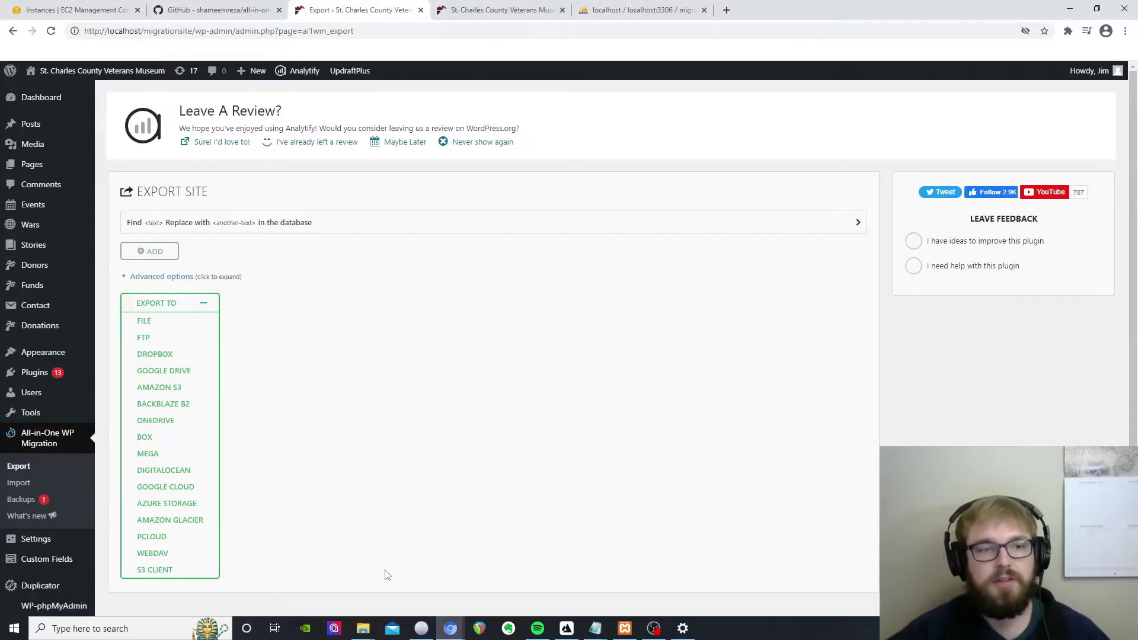
Step: Go to the import page and open the guide on raising the 40 MB upload limit
{"action": "left_click", "coordinate": [19, 484]}
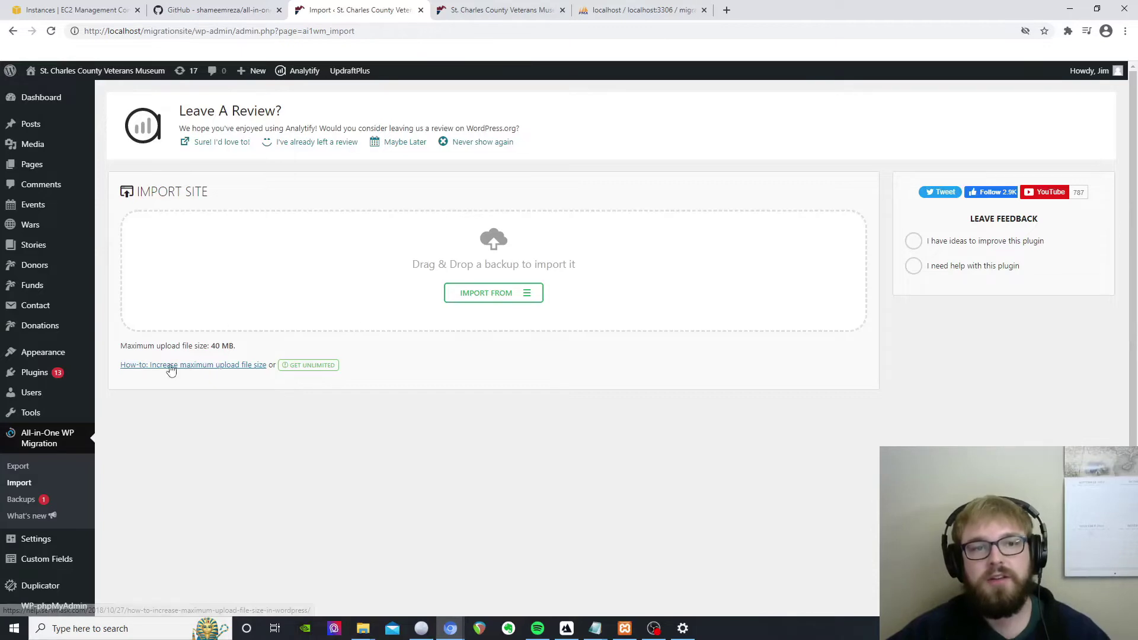
{"action": "left_click", "coordinate": [146, 369]}
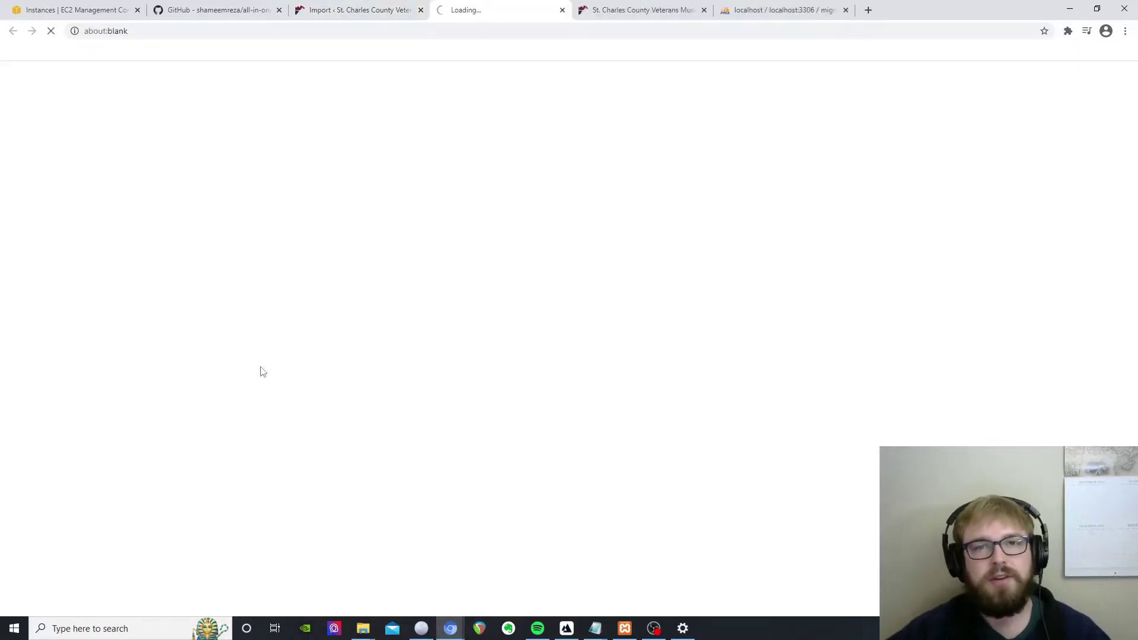
Step: Read the ServMask upload-size guide down to its .htaccess and wp-config settings
{"action": "scroll", "coordinate": [348, 425], "scroll_direction": "down", "scroll_amount": 10}
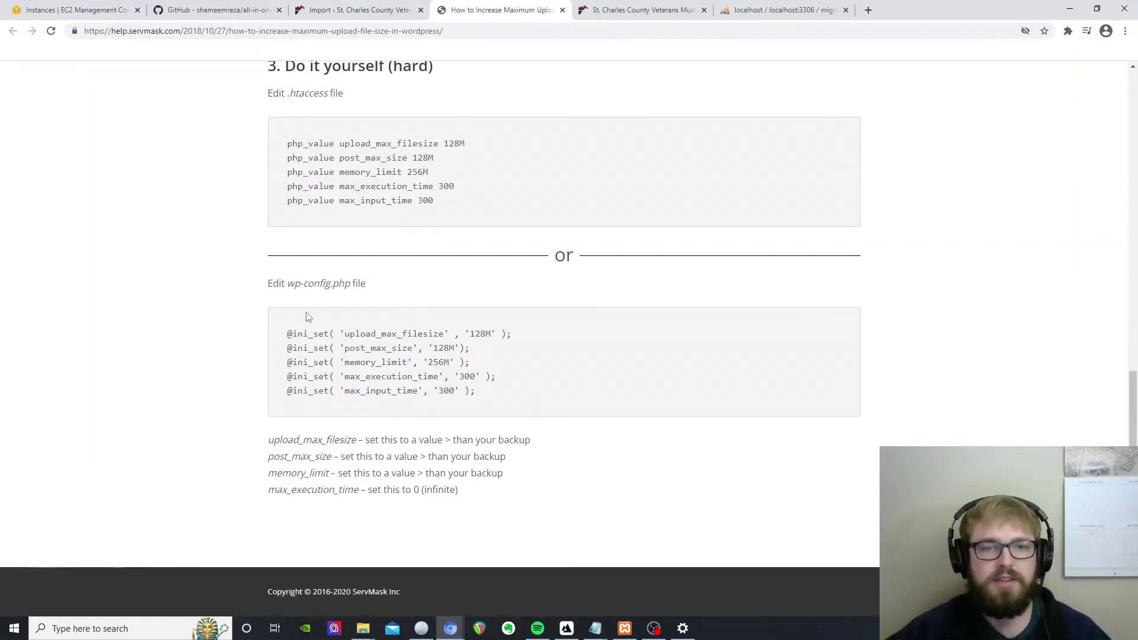
{"action": "scroll", "coordinate": [283, 320], "scroll_direction": "up", "scroll_amount": 5}
{"action": "scroll", "coordinate": [285, 325], "scroll_direction": "up", "scroll_amount": 3}
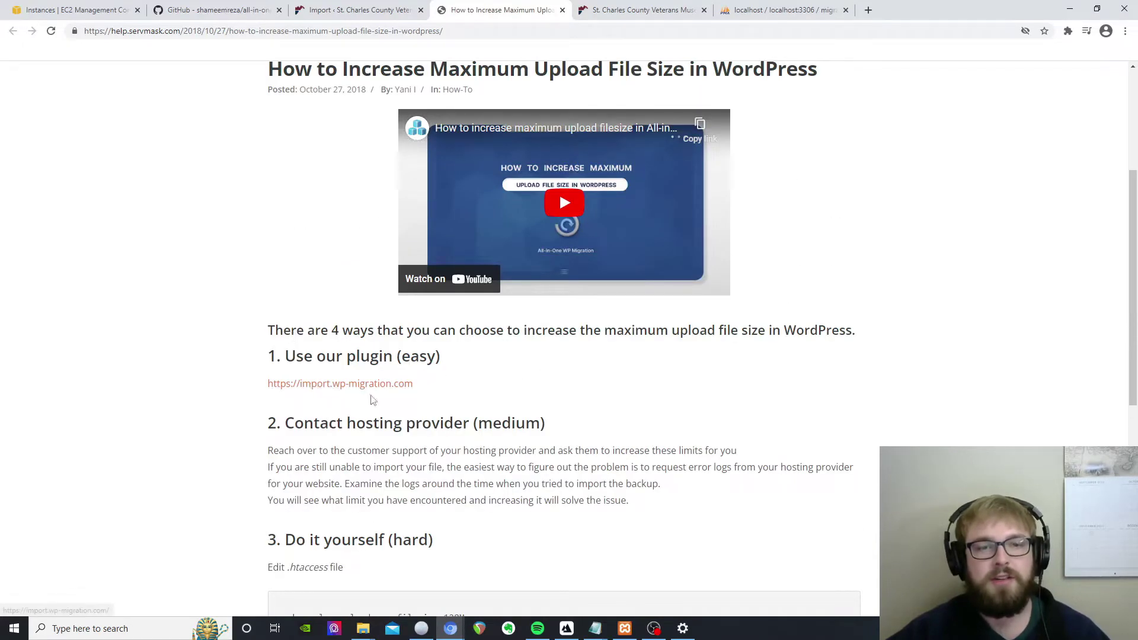
{"action": "scroll", "coordinate": [374, 413], "scroll_direction": "down", "scroll_amount": 5}
{"action": "scroll", "coordinate": [373, 413], "scroll_direction": "down", "scroll_amount": 3}
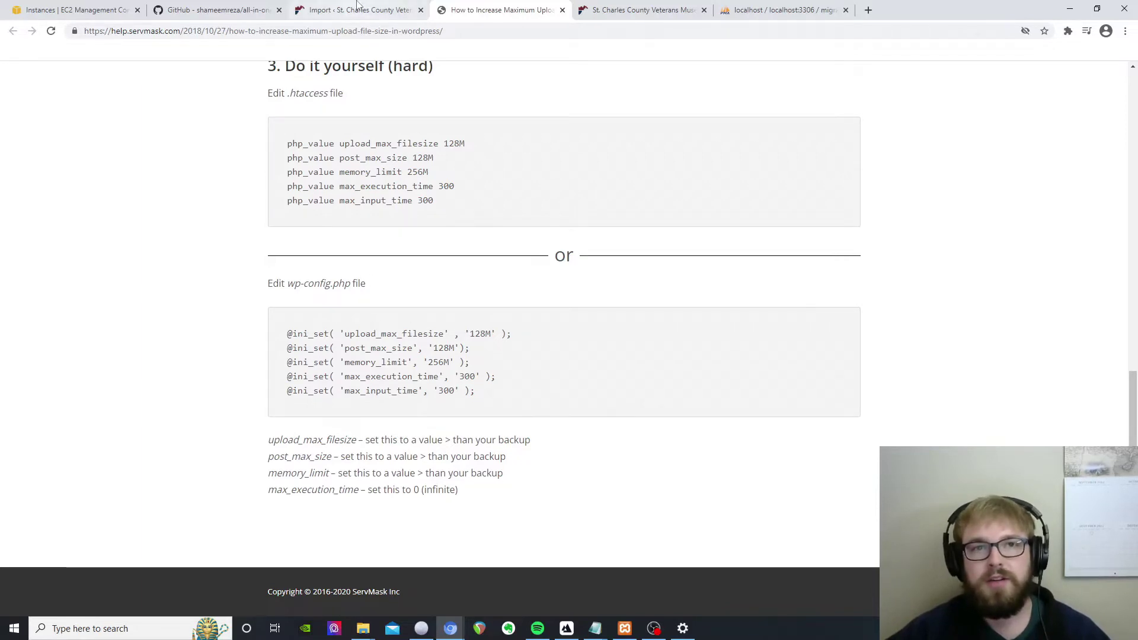
{"action": "left_click", "coordinate": [217, 10]}
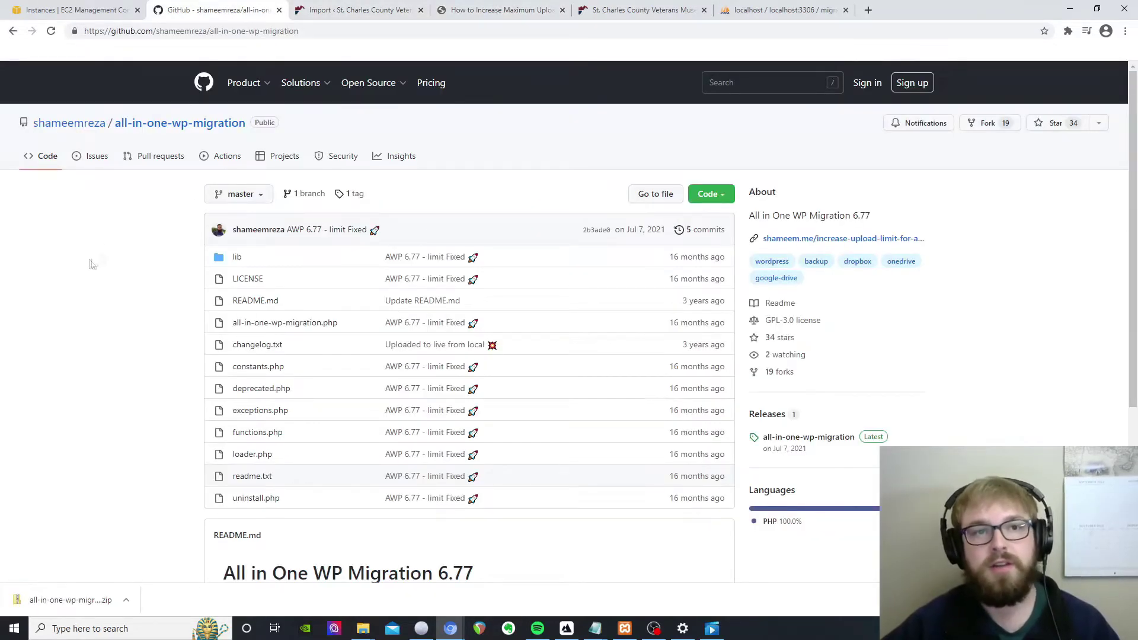
Step: Download the all-in-one-wp-migration repository as ZIP, cancel the duplicate save, and return to Plugins
{"action": "mouse_move", "coordinate": [248, 93]}
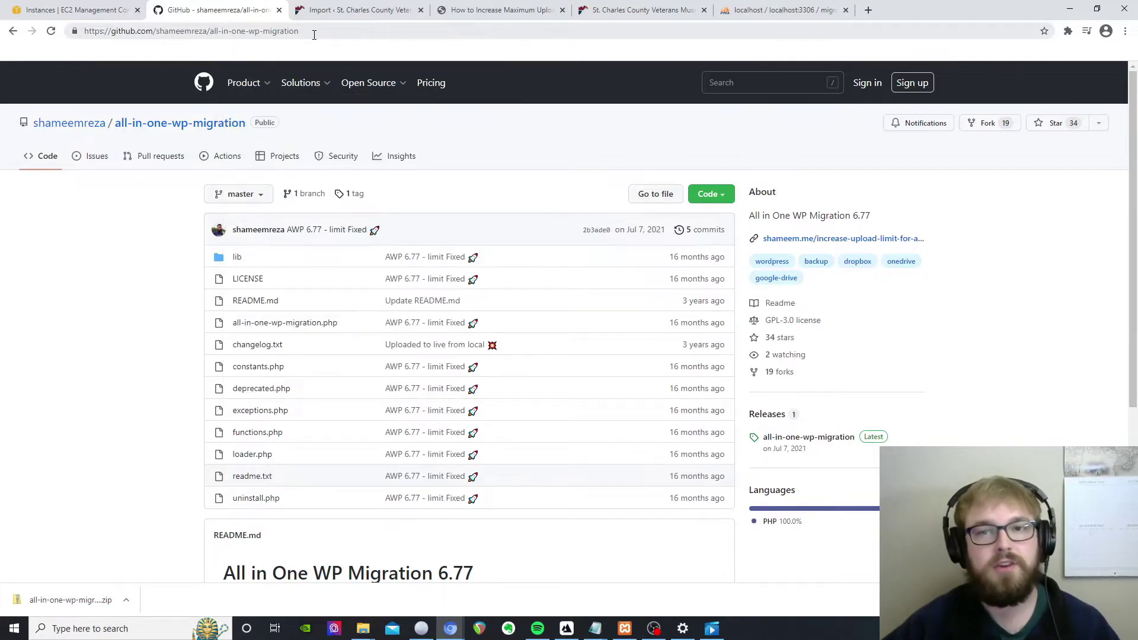
{"action": "left_click", "coordinate": [705, 199]}
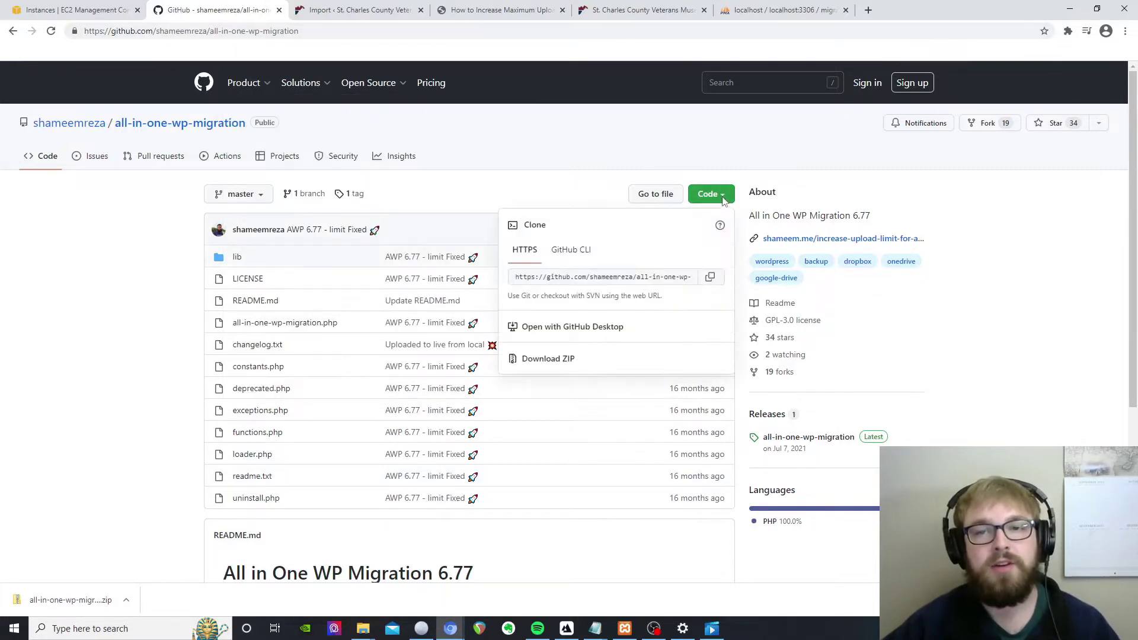
{"action": "left_click", "coordinate": [542, 360]}
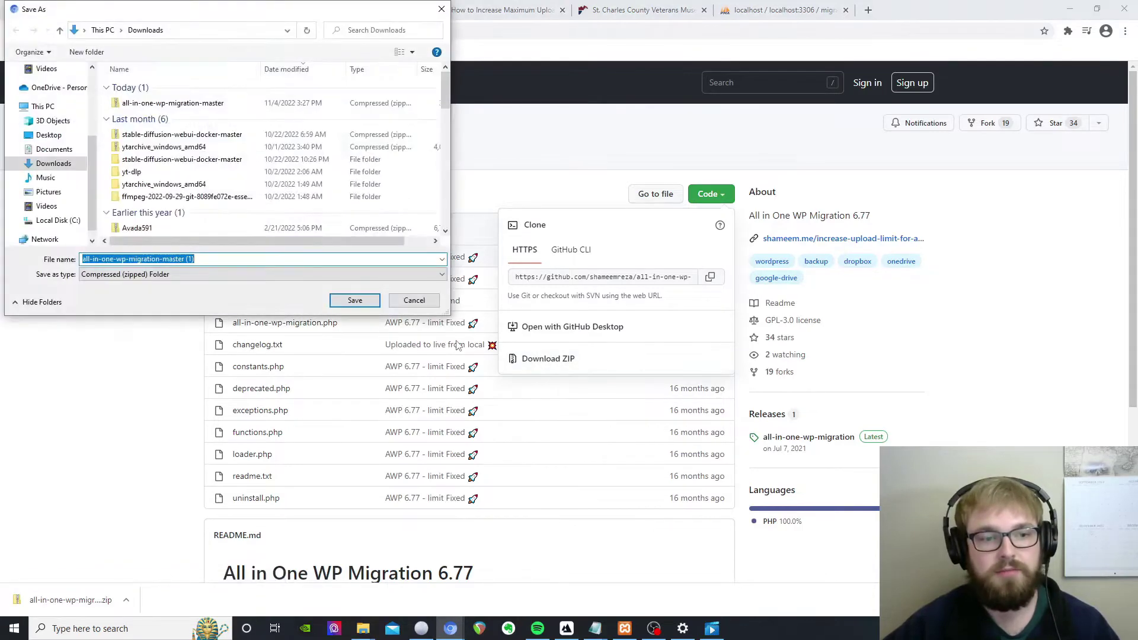
{"action": "left_click", "coordinate": [442, 9]}
{"action": "left_click", "coordinate": [359, 10]}
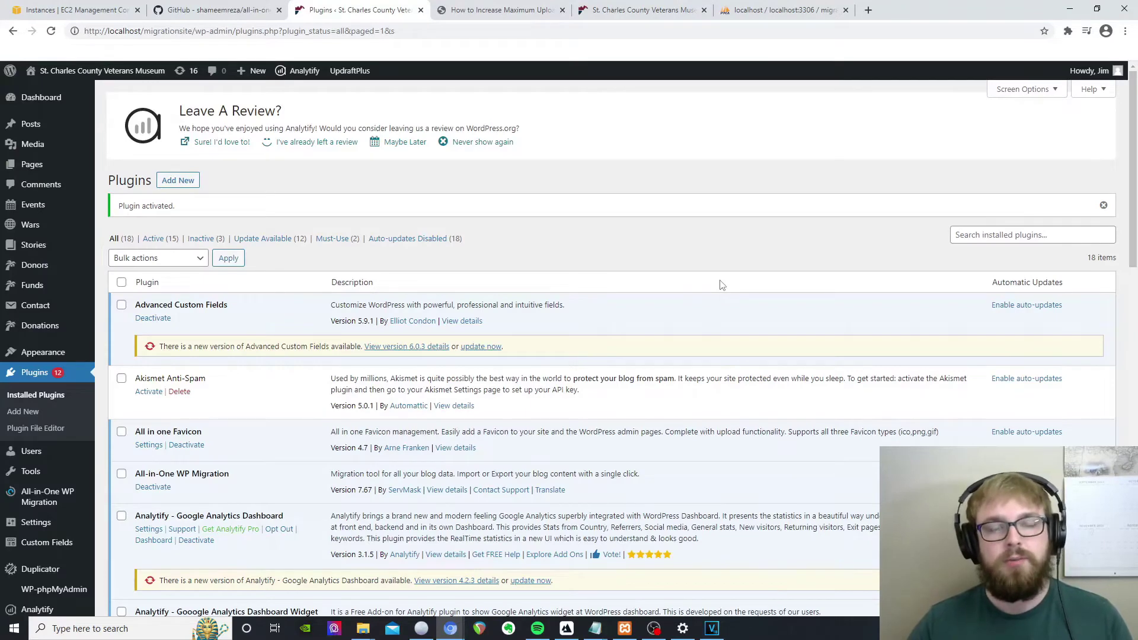
Step: Deactivate and delete the installed All-in-One WP Migration 7.67 plugin
{"action": "left_click", "coordinate": [156, 490]}
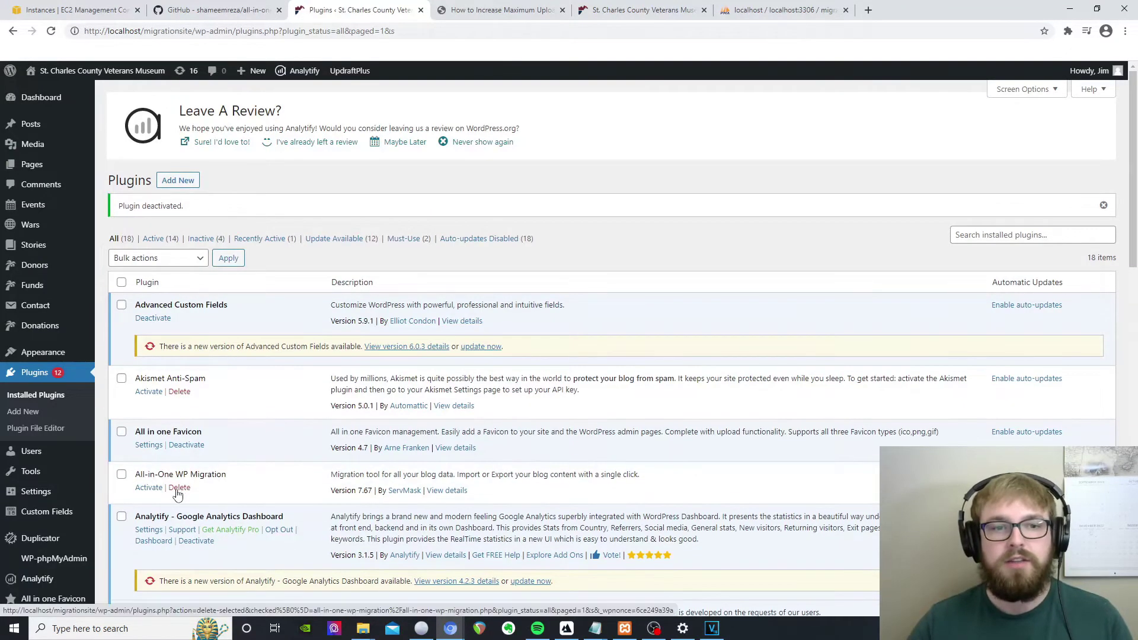
{"action": "left_click", "coordinate": [179, 487]}
{"action": "left_click", "coordinate": [626, 109]}
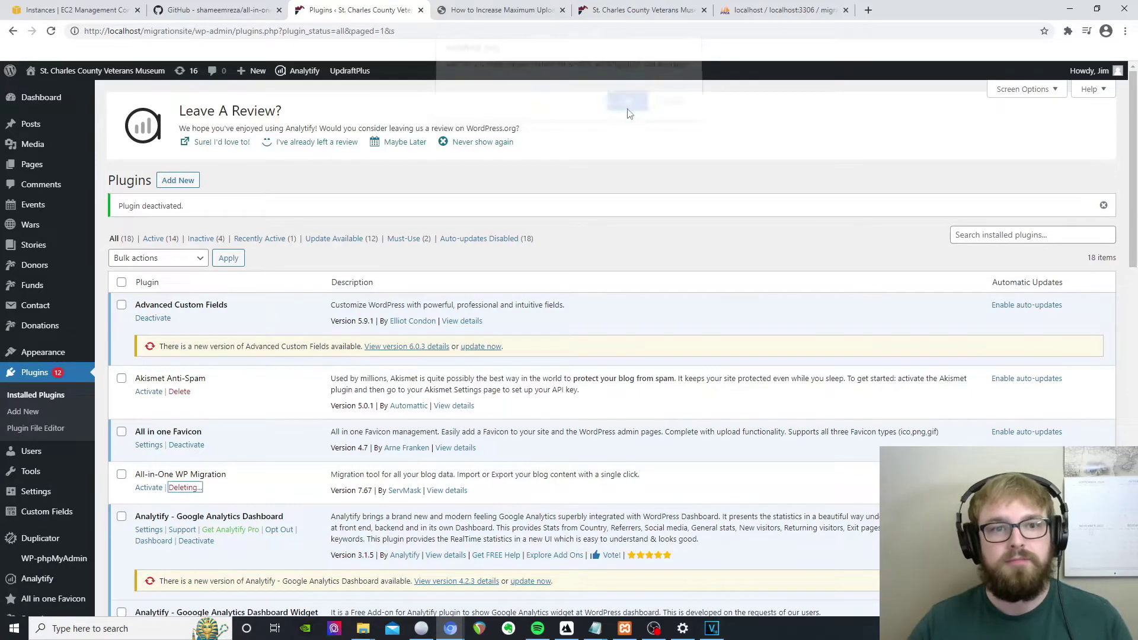
Step: Upload all-in-one-wp-migration-master.zip as a new plugin, install it, and activate it
{"action": "left_click", "coordinate": [178, 180]}
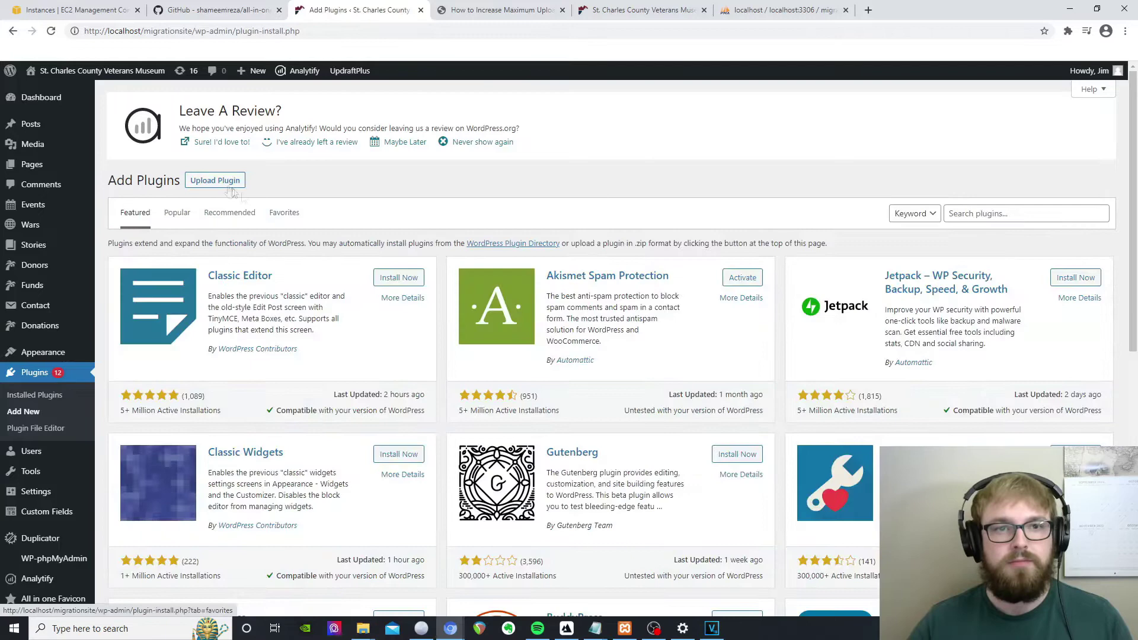
{"action": "left_click", "coordinate": [223, 182]}
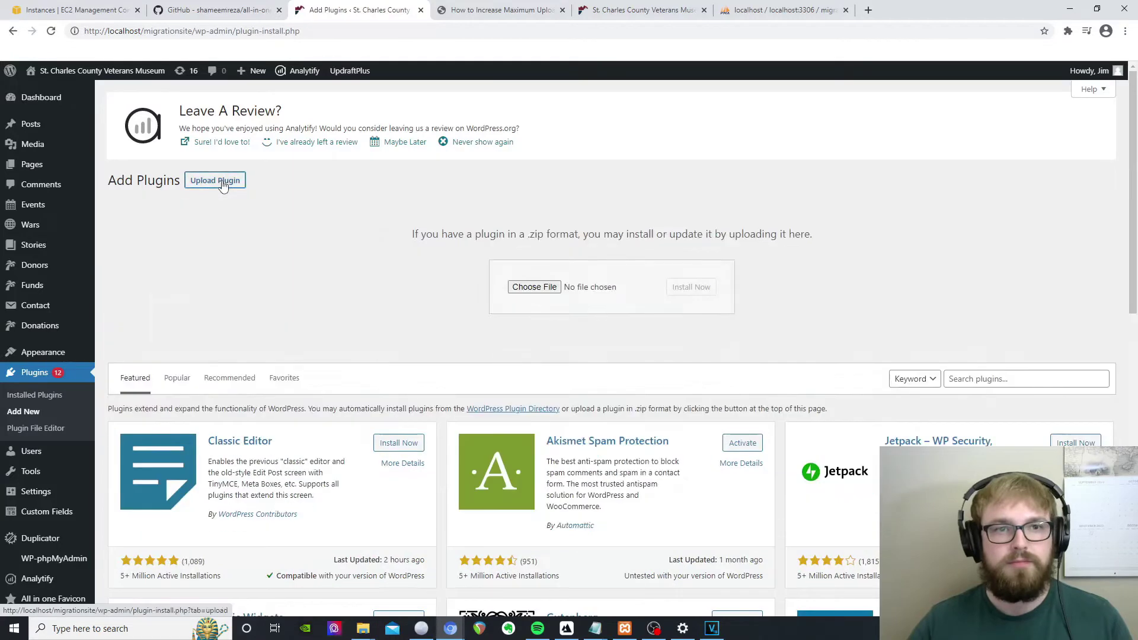
{"action": "left_click", "coordinate": [533, 288]}
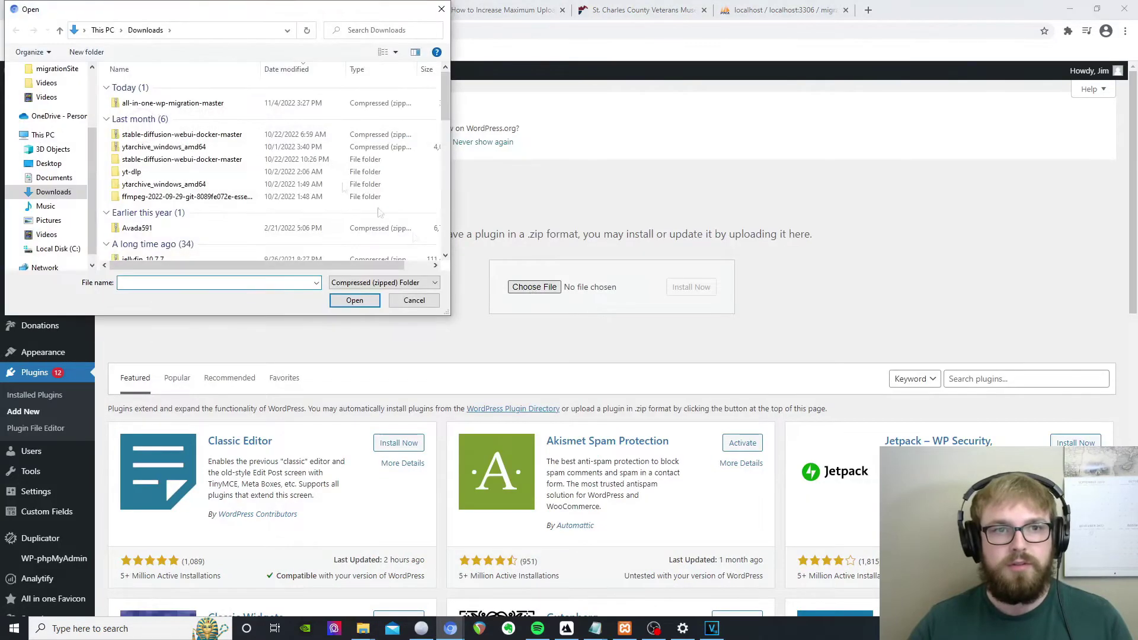
{"action": "left_click", "coordinate": [204, 104]}
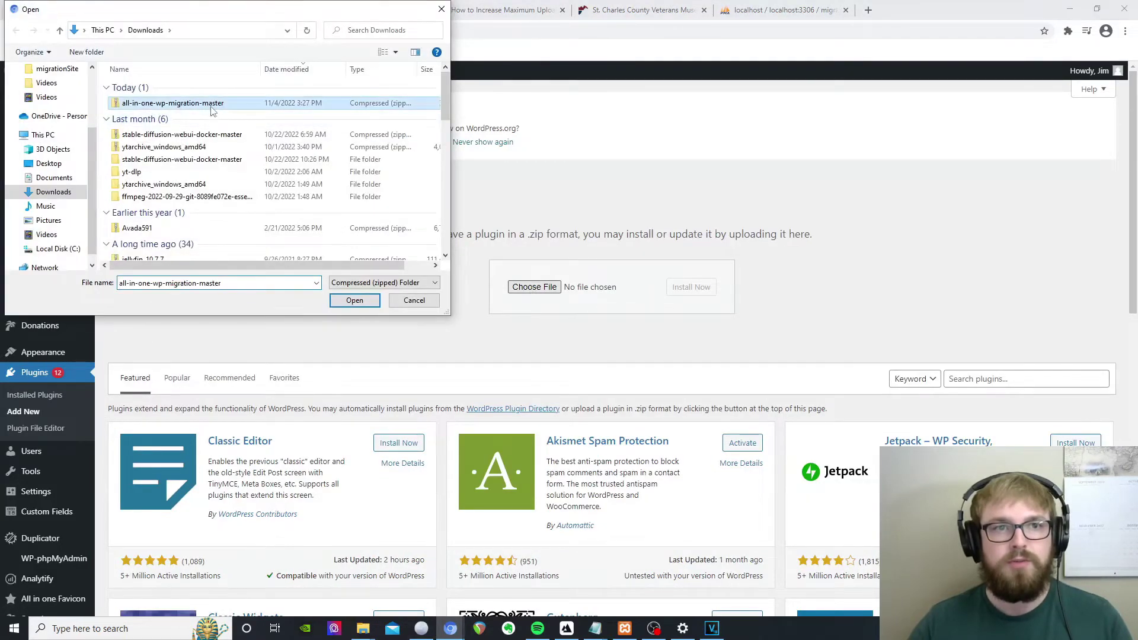
{"action": "left_click", "coordinate": [354, 301]}
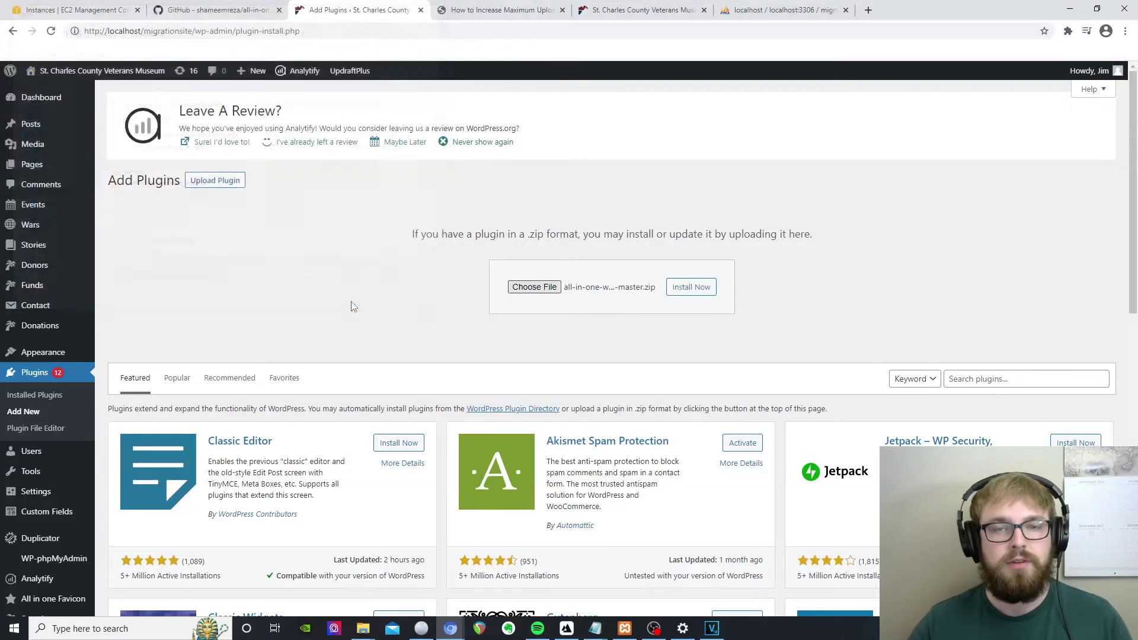
{"action": "left_click", "coordinate": [693, 294]}
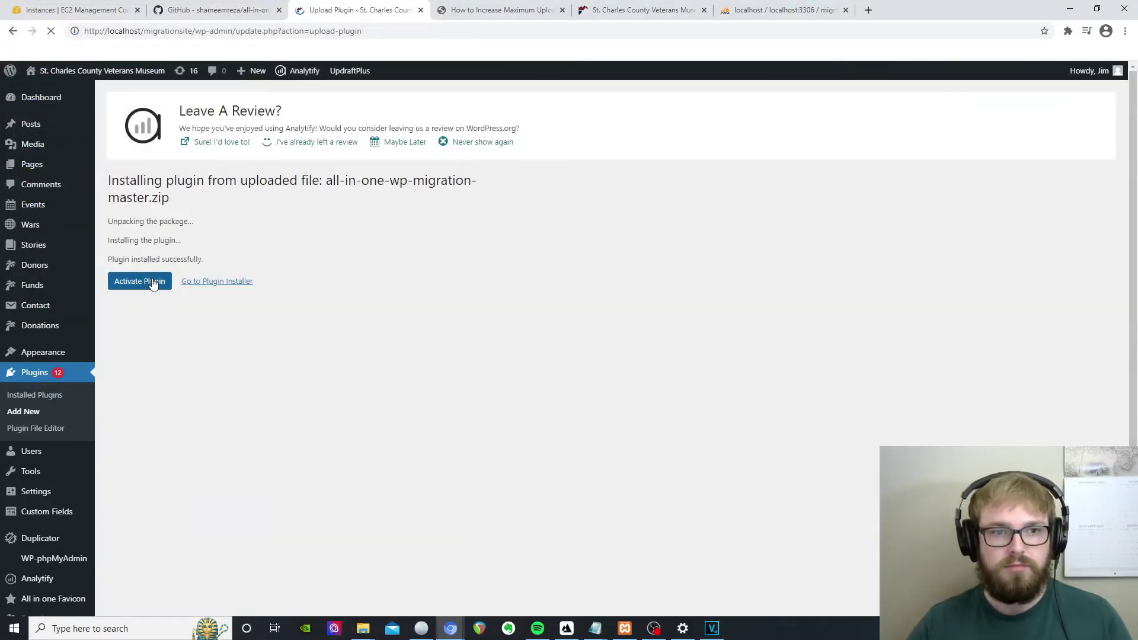
{"action": "left_click", "coordinate": [153, 282]}
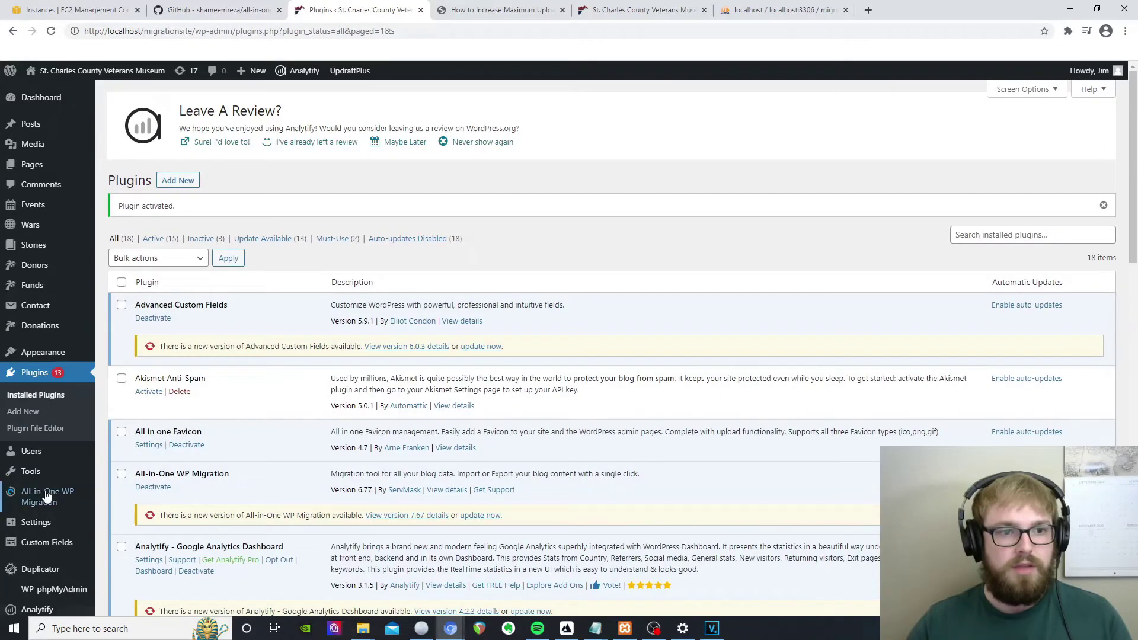
Step: Open the All-in-One WP Migration Import page and dismiss the Import From File picker
{"action": "left_click", "coordinate": [46, 491]}
{"action": "left_click", "coordinate": [24, 485]}
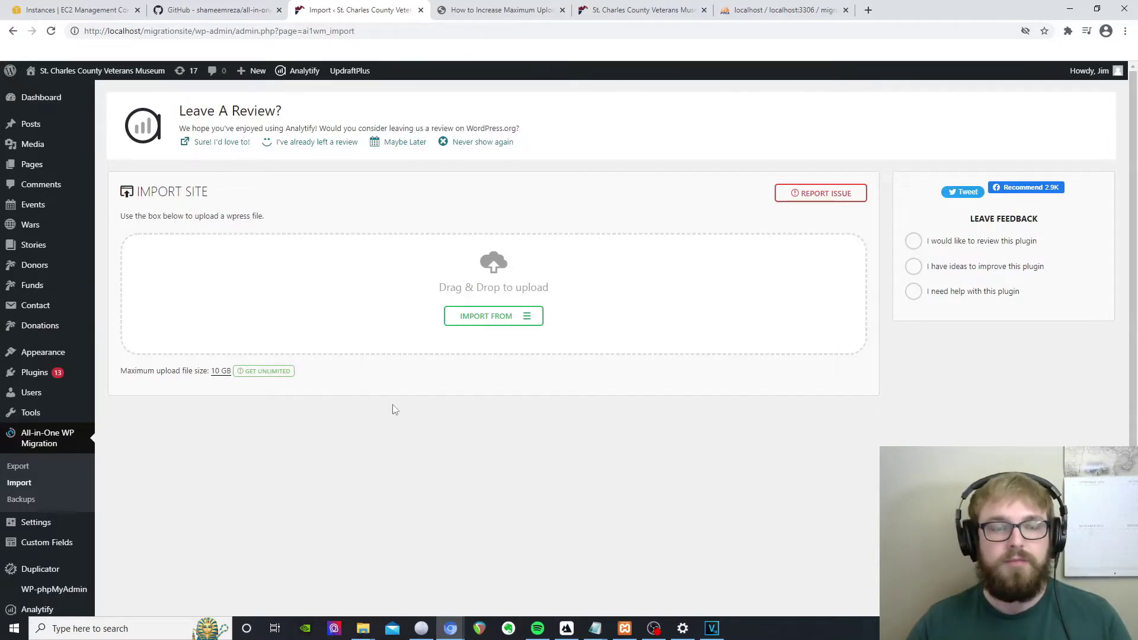
{"action": "left_click", "coordinate": [528, 320]}
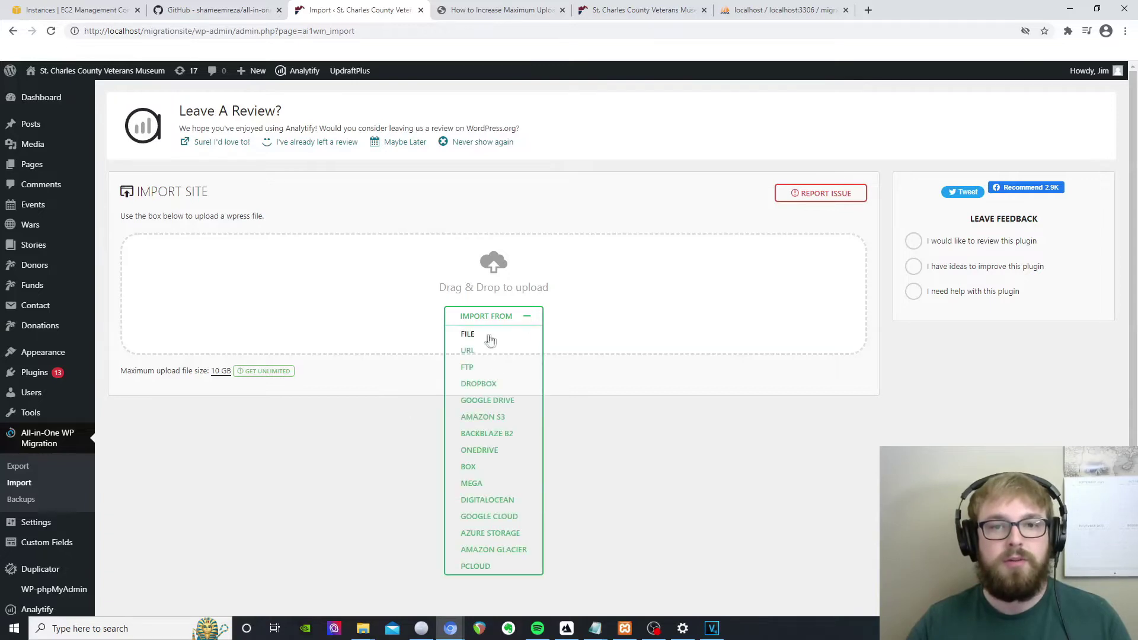
{"action": "left_click", "coordinate": [466, 333]}
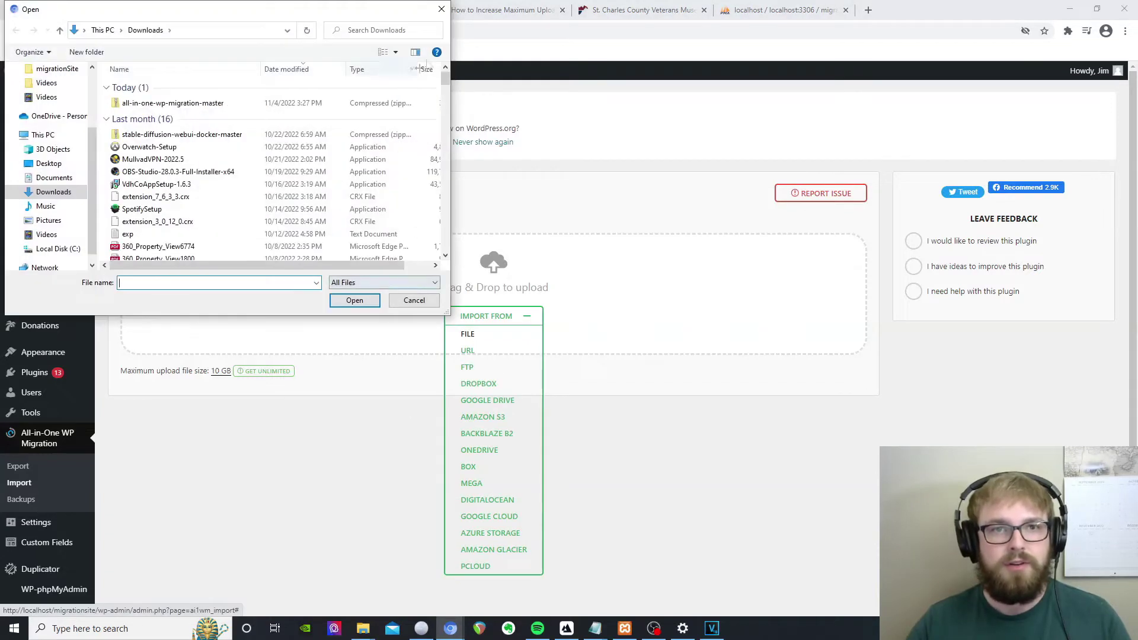
{"action": "left_click", "coordinate": [442, 9]}
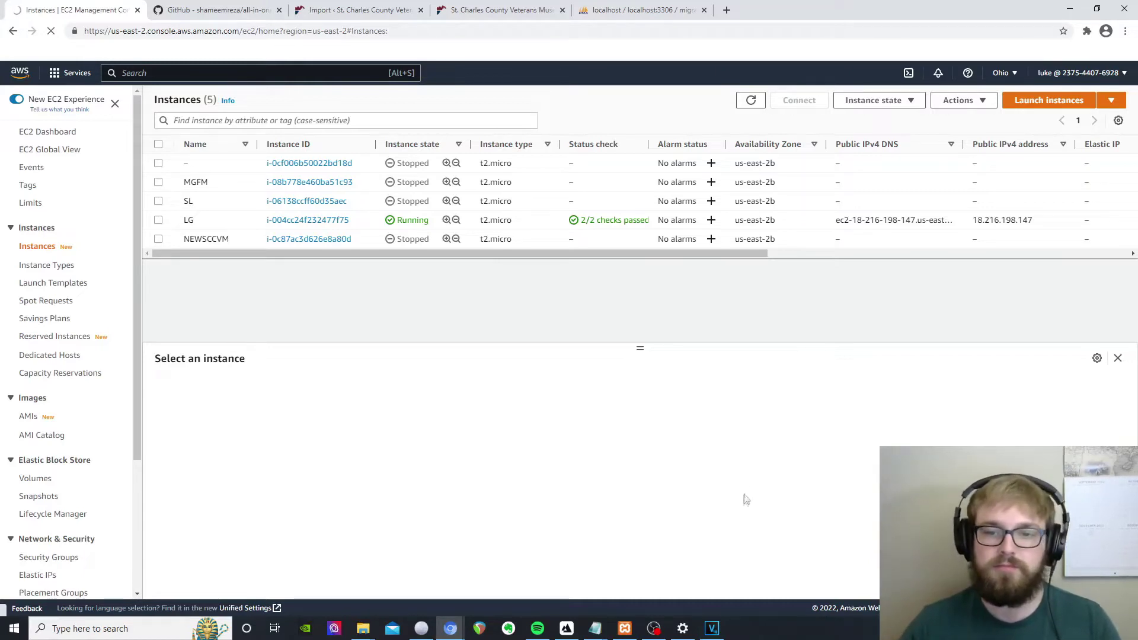
Step: Start a new EC2 instance launch and name it Migration
{"action": "left_click", "coordinate": [1050, 102]}
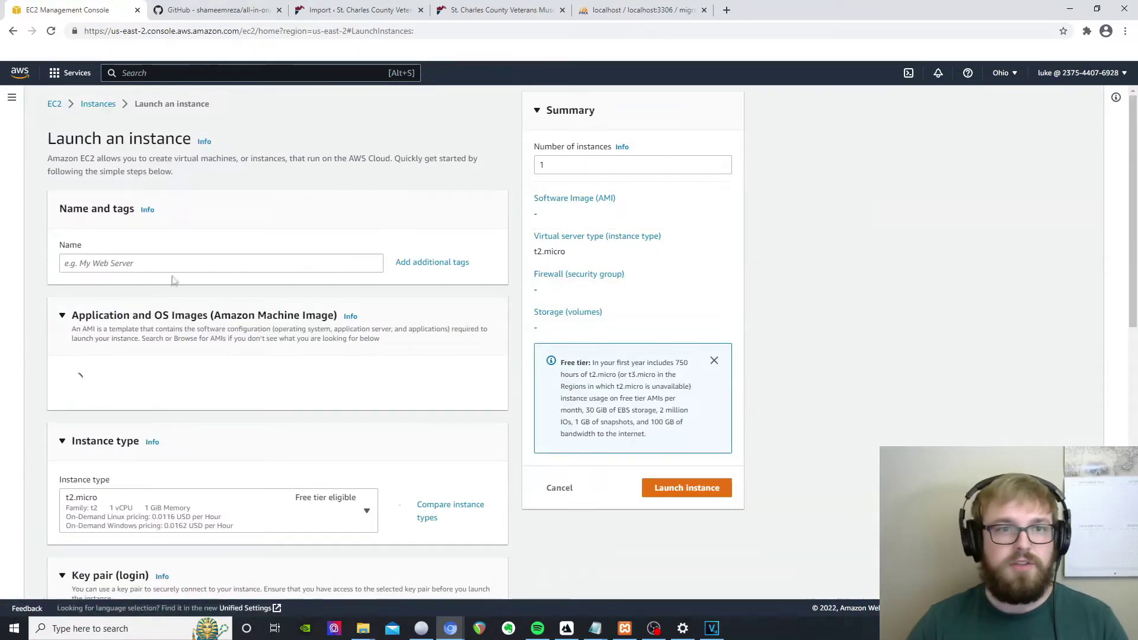
{"action": "left_click", "coordinate": [160, 261]}
{"action": "type", "text": "Migration"}
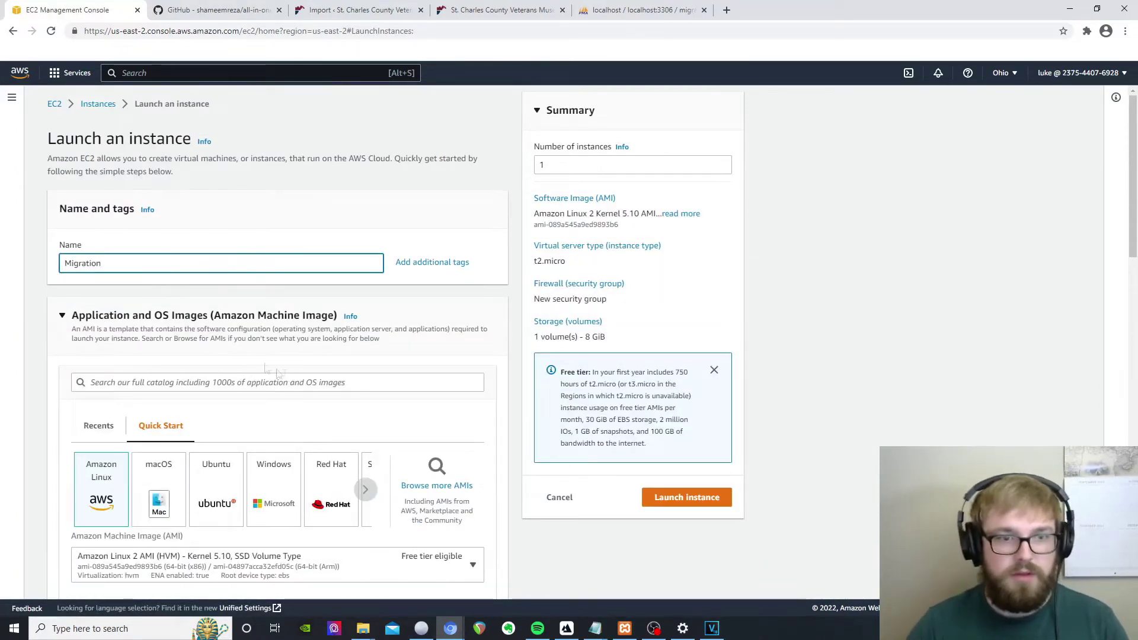
Step: Search AMIs for bitnami and pick WordPress Certified by Bitnami and Automattic from Marketplace
{"action": "scroll", "coordinate": [276, 373], "scroll_direction": "down", "scroll_amount": 2}
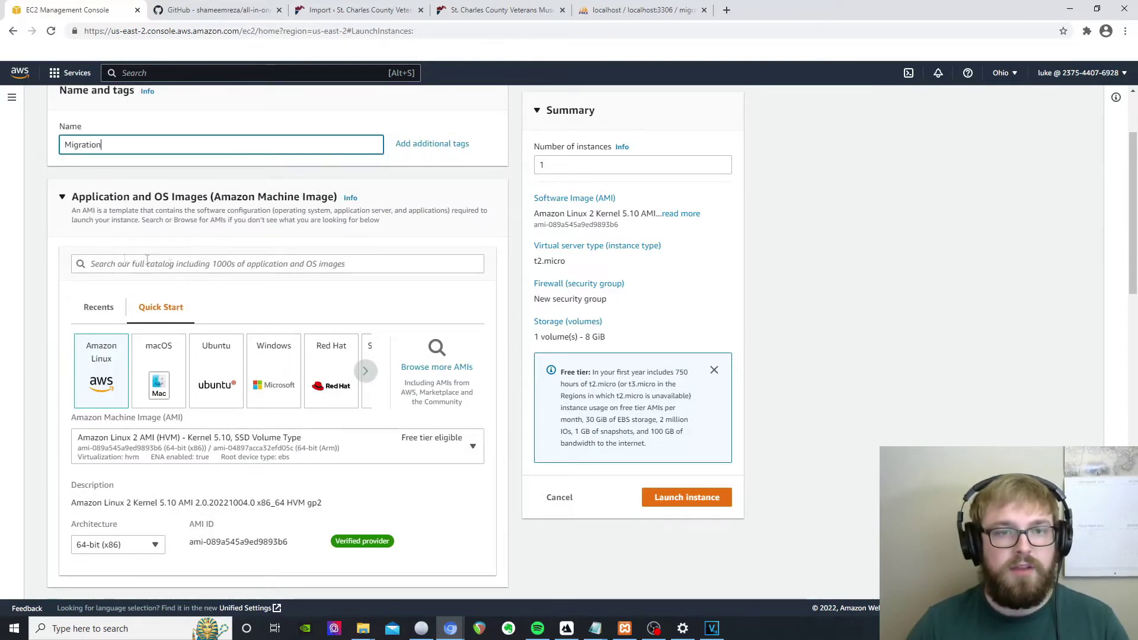
{"action": "left_click", "coordinate": [135, 266]}
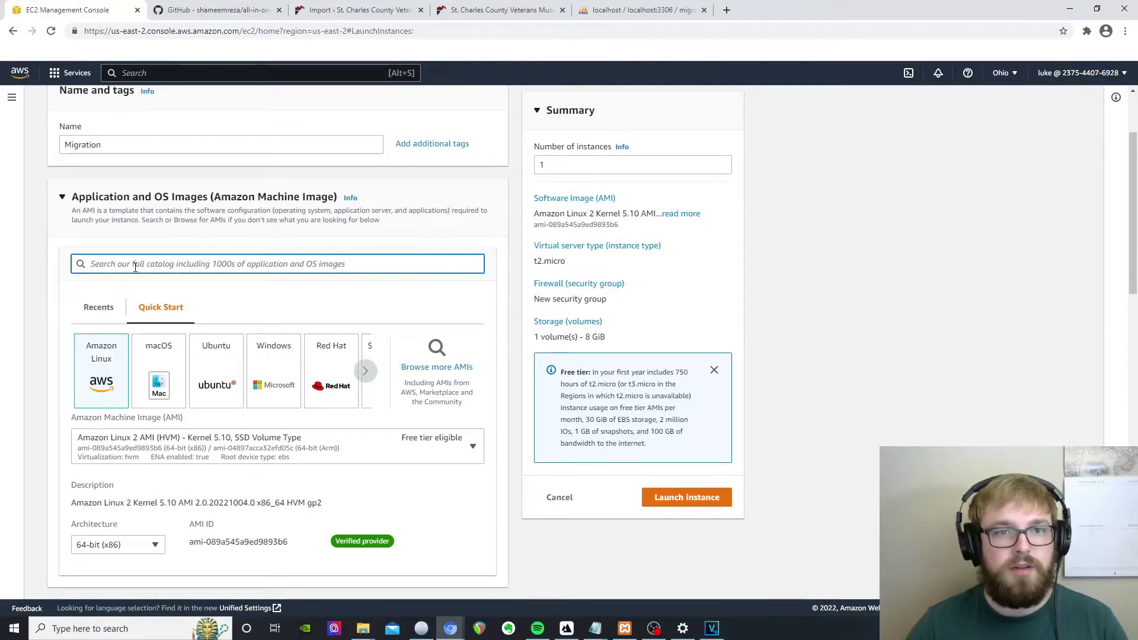
{"action": "type", "text": "bitnami"}
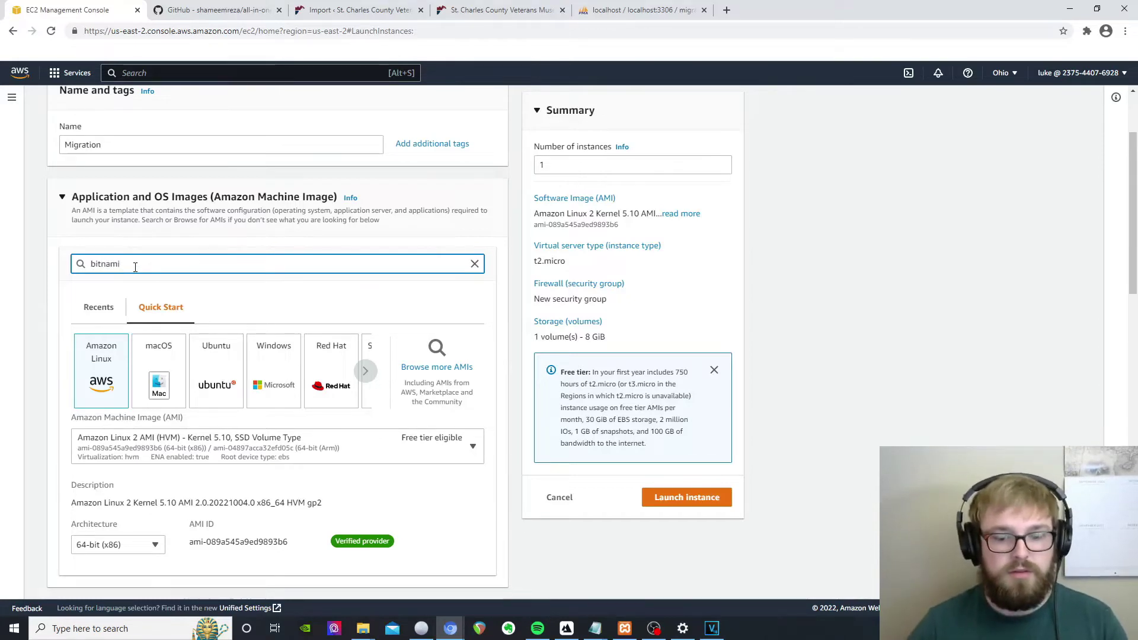
{"action": "key", "text": "Return"}
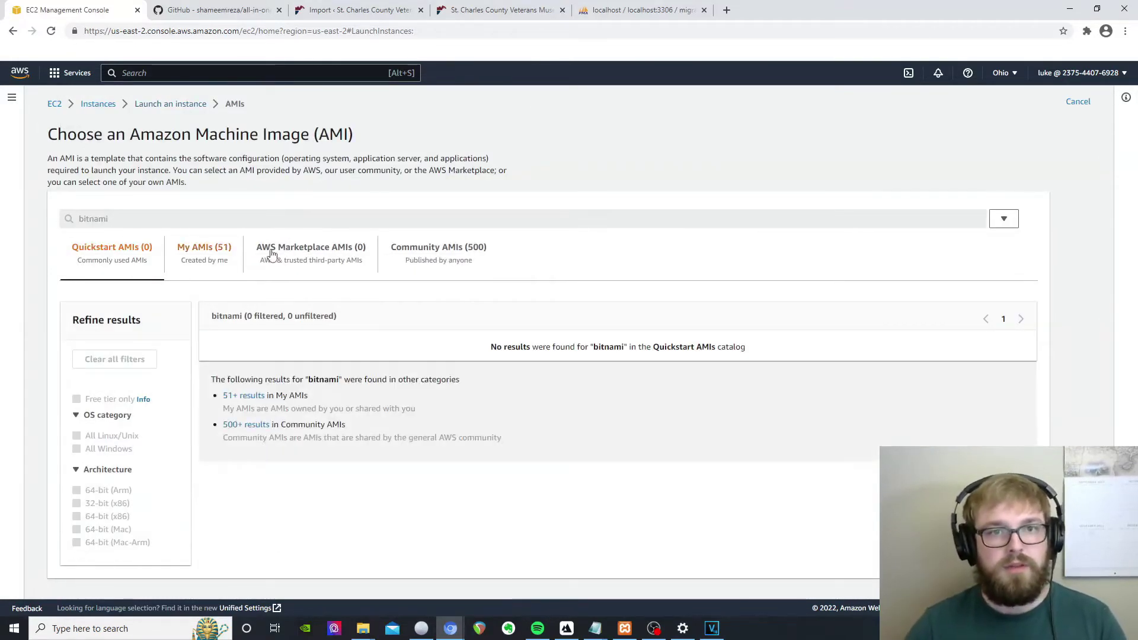
{"action": "left_click", "coordinate": [288, 247]}
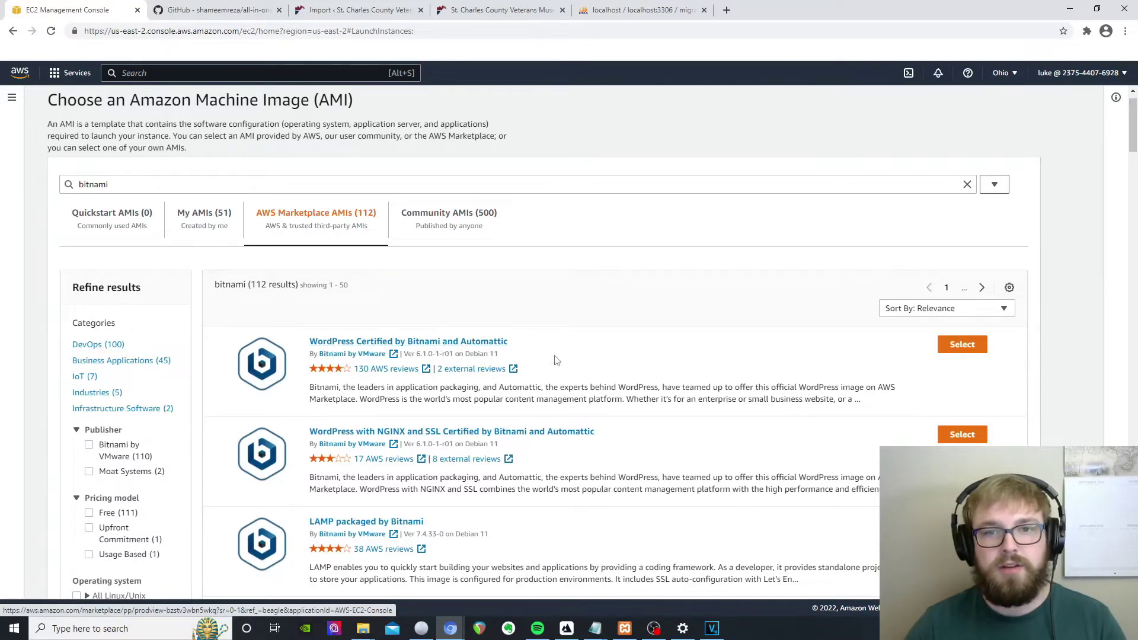
{"action": "left_click", "coordinate": [961, 345]}
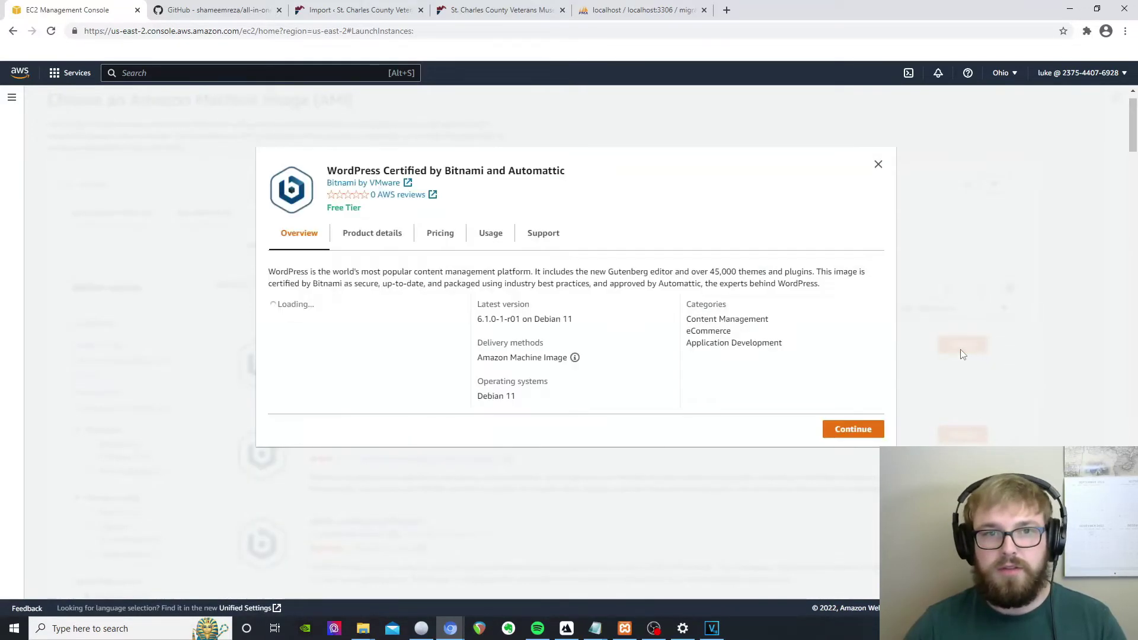
{"action": "left_click", "coordinate": [854, 429]}
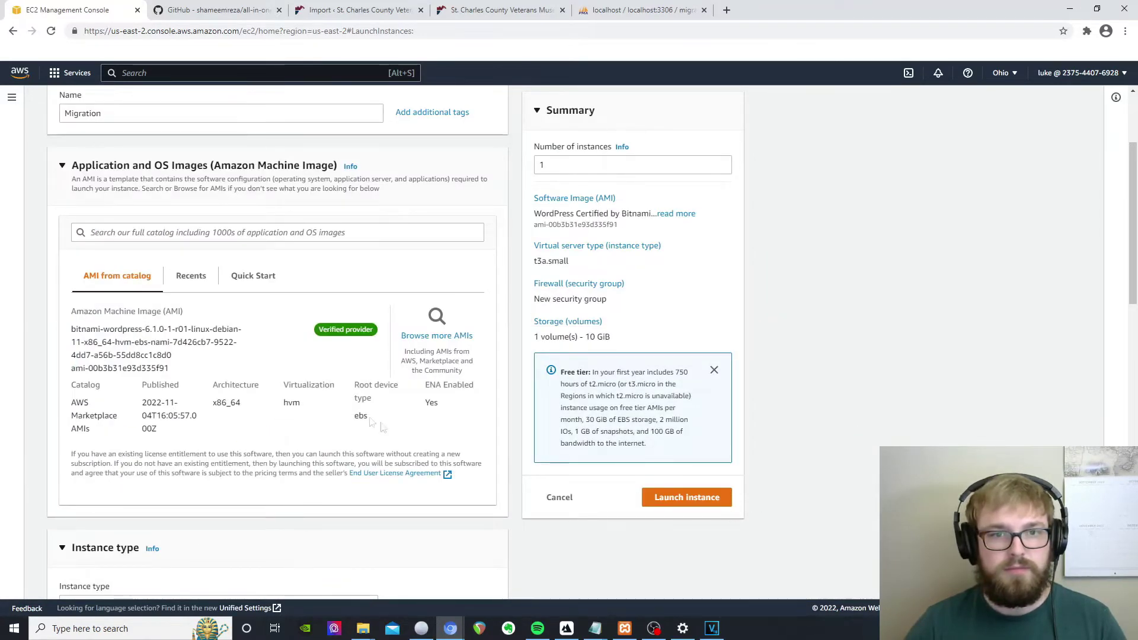
Step: Create a new PuTTY-format (.ppk) key pair named migration2 and save its private key file
{"action": "scroll", "coordinate": [265, 370], "scroll_direction": "down", "scroll_amount": 4}
{"action": "scroll", "coordinate": [262, 368], "scroll_direction": "down", "scroll_amount": 4}
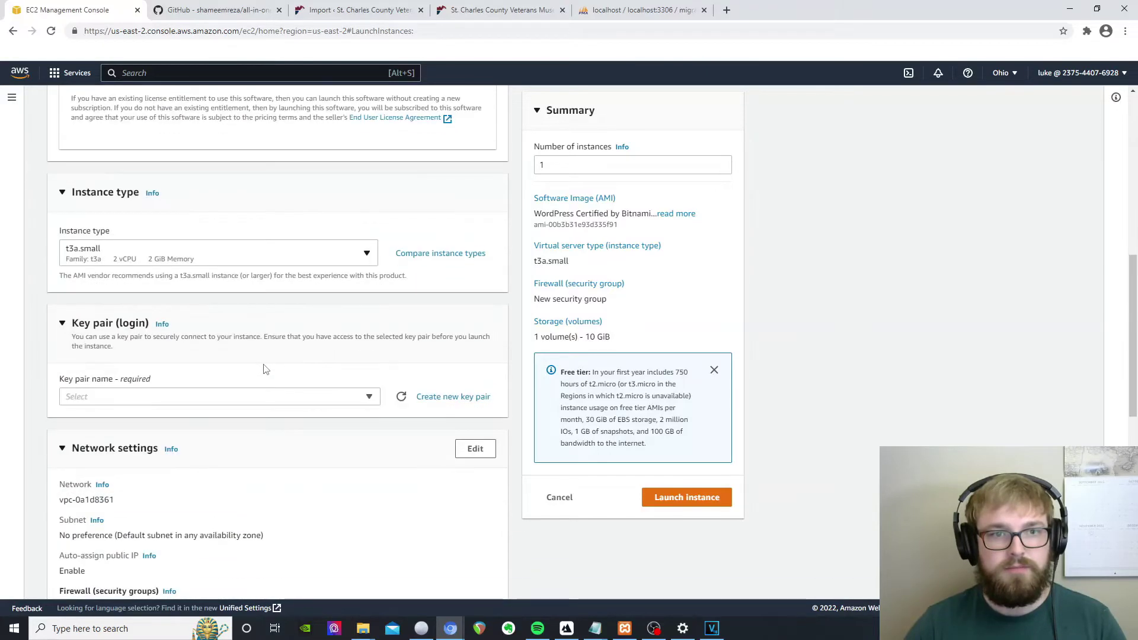
{"action": "scroll", "coordinate": [209, 303], "scroll_direction": "down", "scroll_amount": 1}
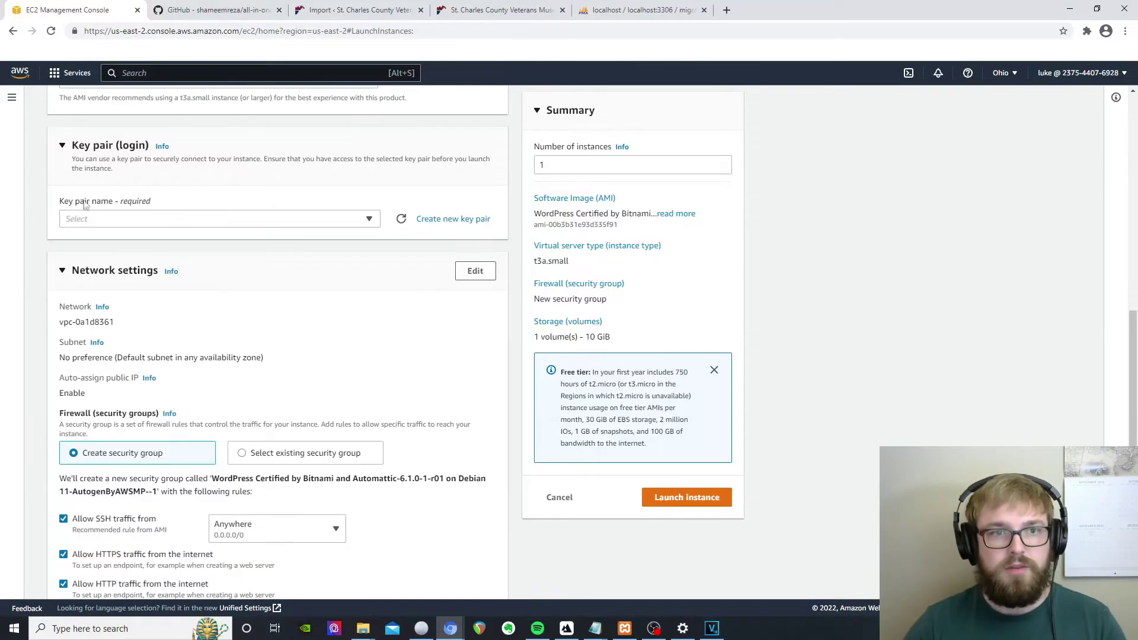
{"action": "left_click", "coordinate": [440, 221]}
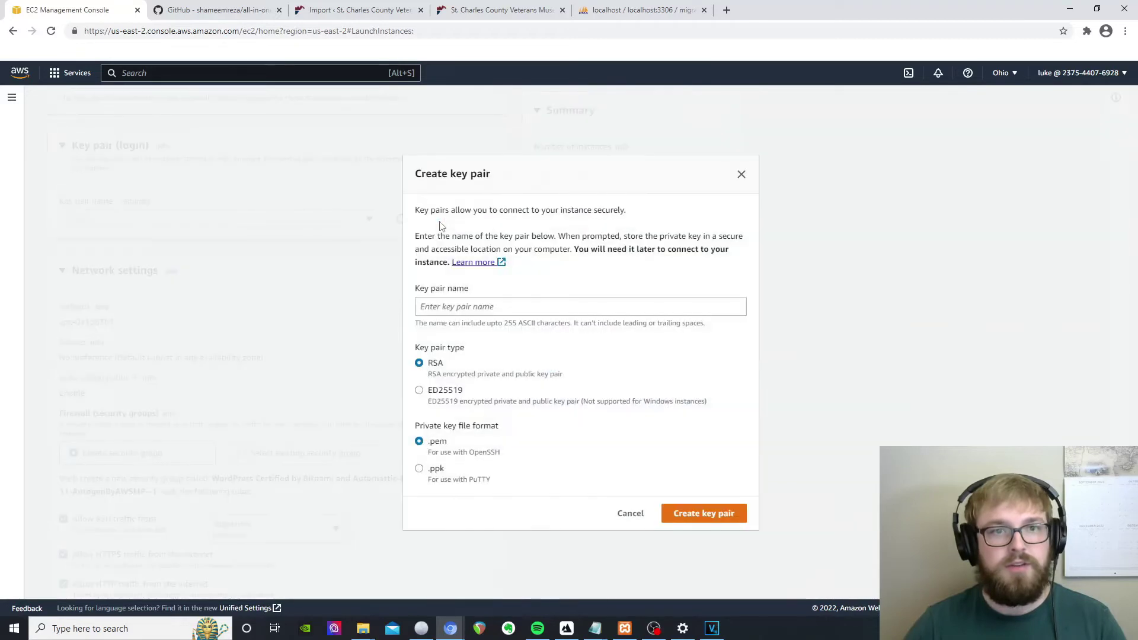
{"action": "left_click", "coordinate": [419, 468]}
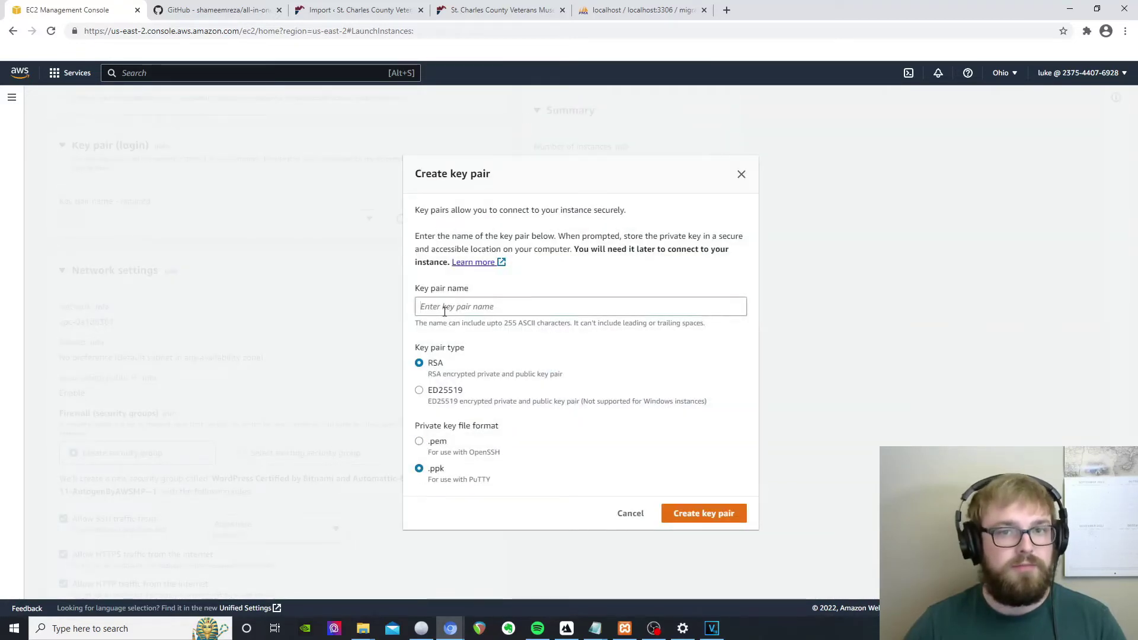
{"action": "left_click", "coordinate": [453, 307]}
{"action": "type", "text": "migr"}
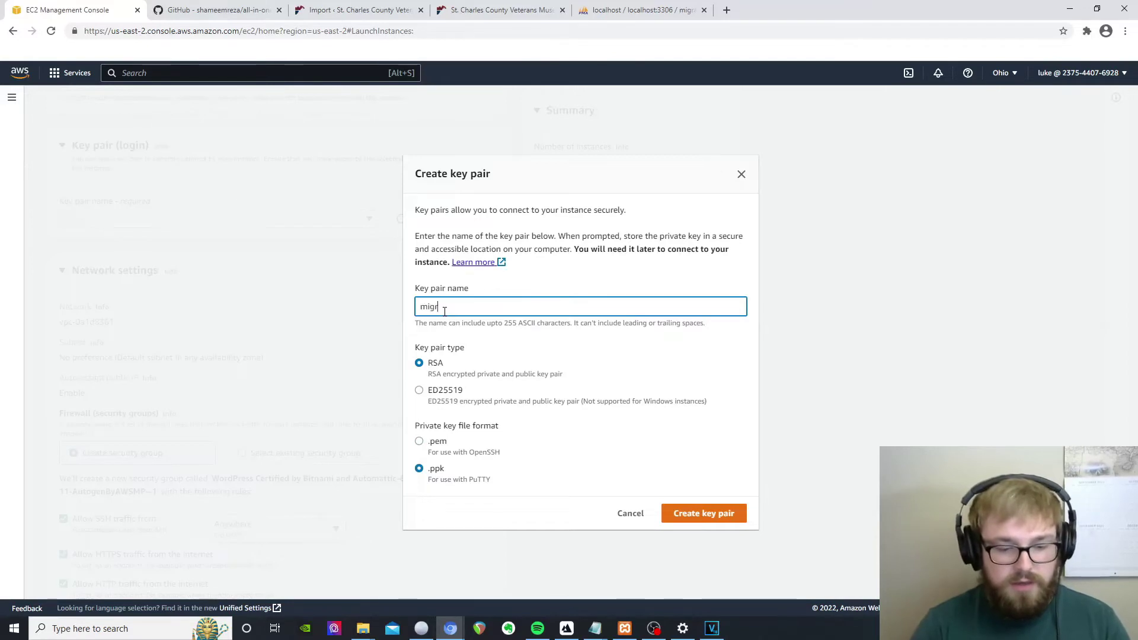
{"action": "type", "text": "ation"}
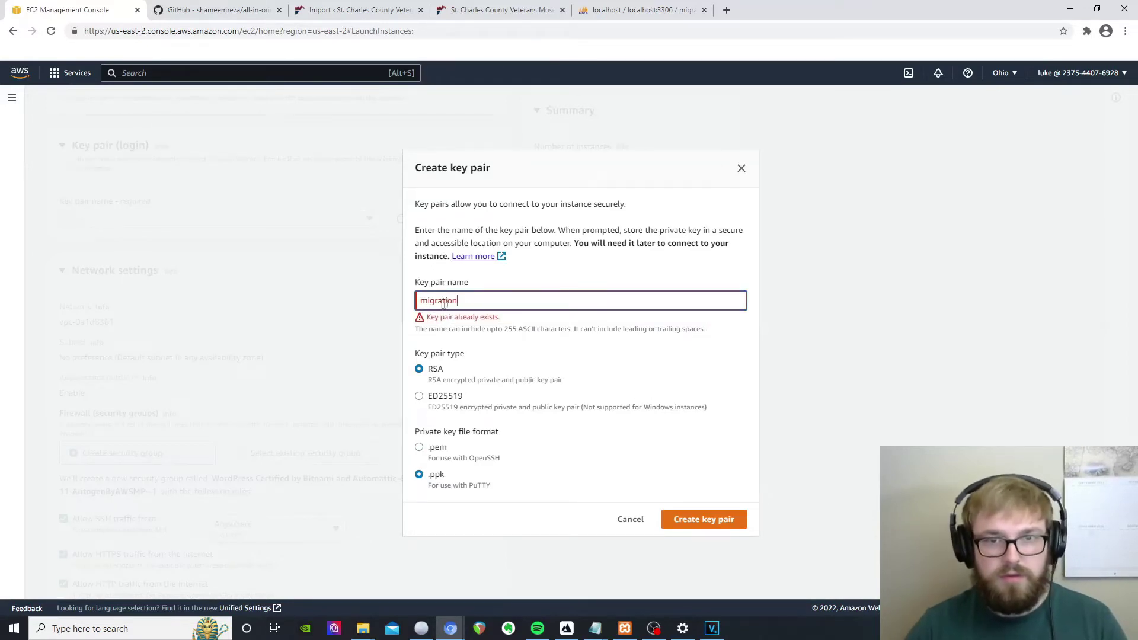
{"action": "type", "text": "2"}
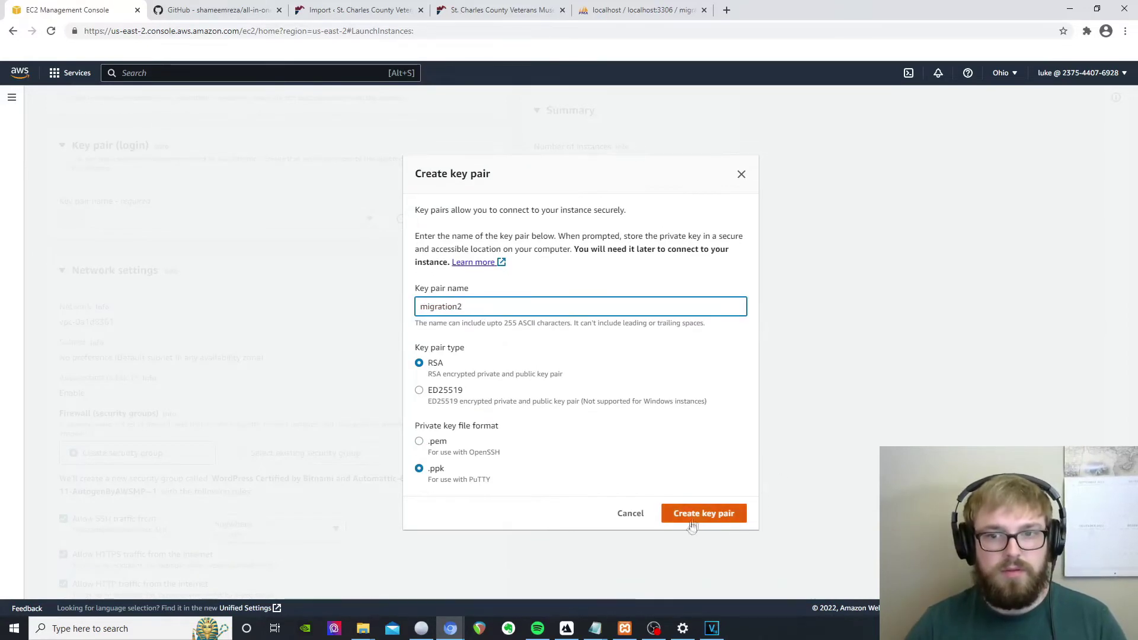
{"action": "left_click", "coordinate": [700, 518]}
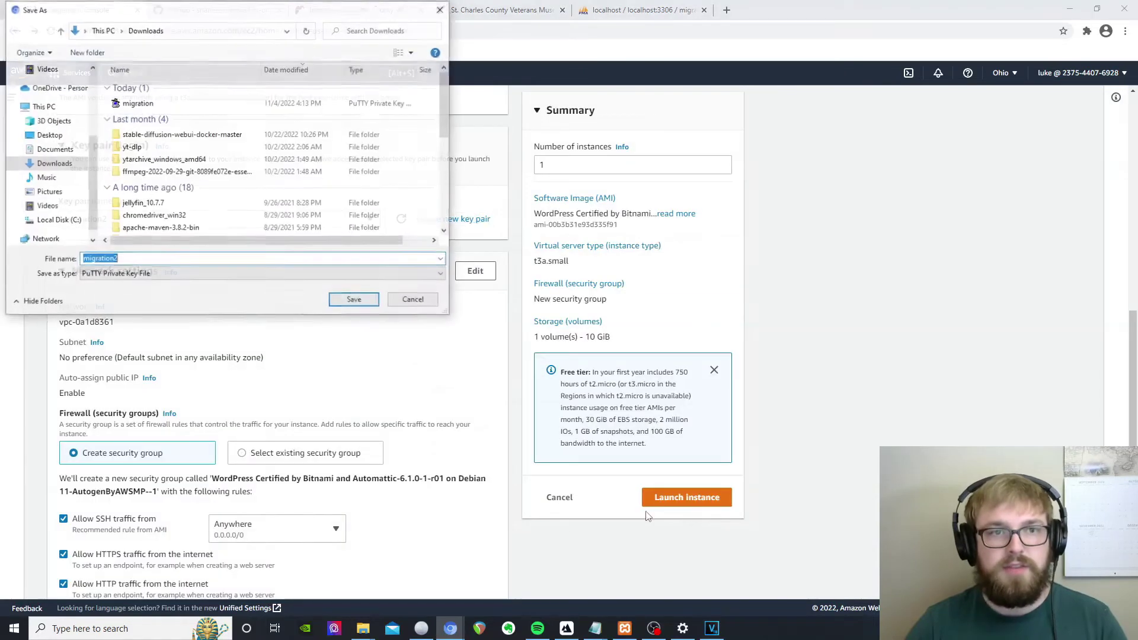
{"action": "left_click", "coordinate": [355, 301]}
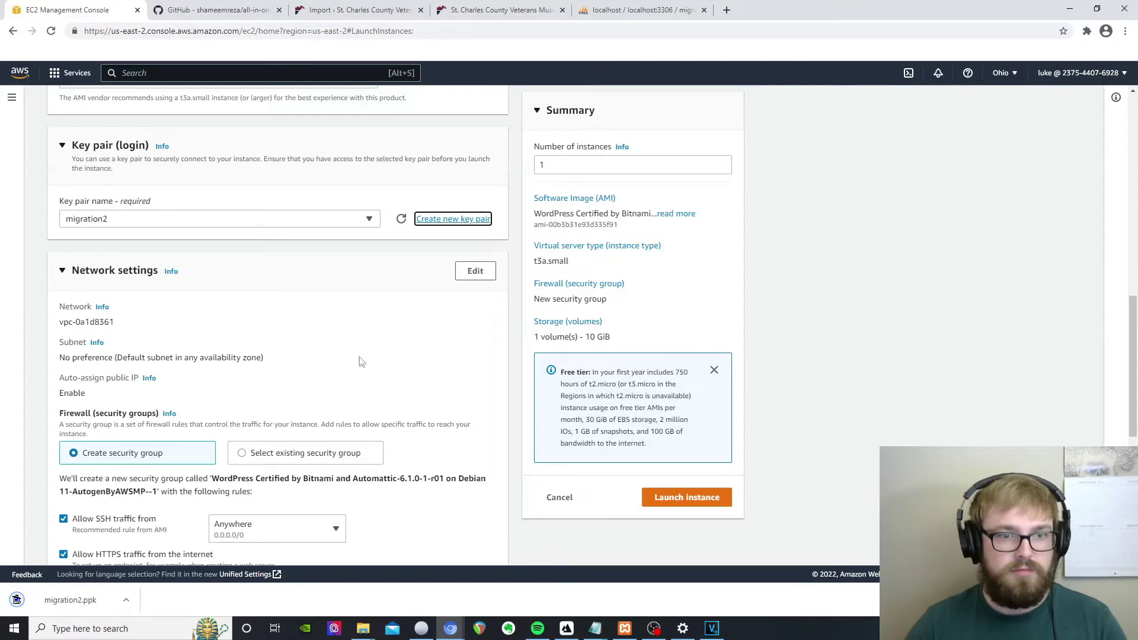
Step: Keep the SSH/HTTPS/HTTP security group rules and 10 GiB gp2 root volume, and launch the instance
{"action": "scroll", "coordinate": [369, 373], "scroll_direction": "down", "scroll_amount": 2}
{"action": "scroll", "coordinate": [369, 373], "scroll_direction": "down", "scroll_amount": 3}
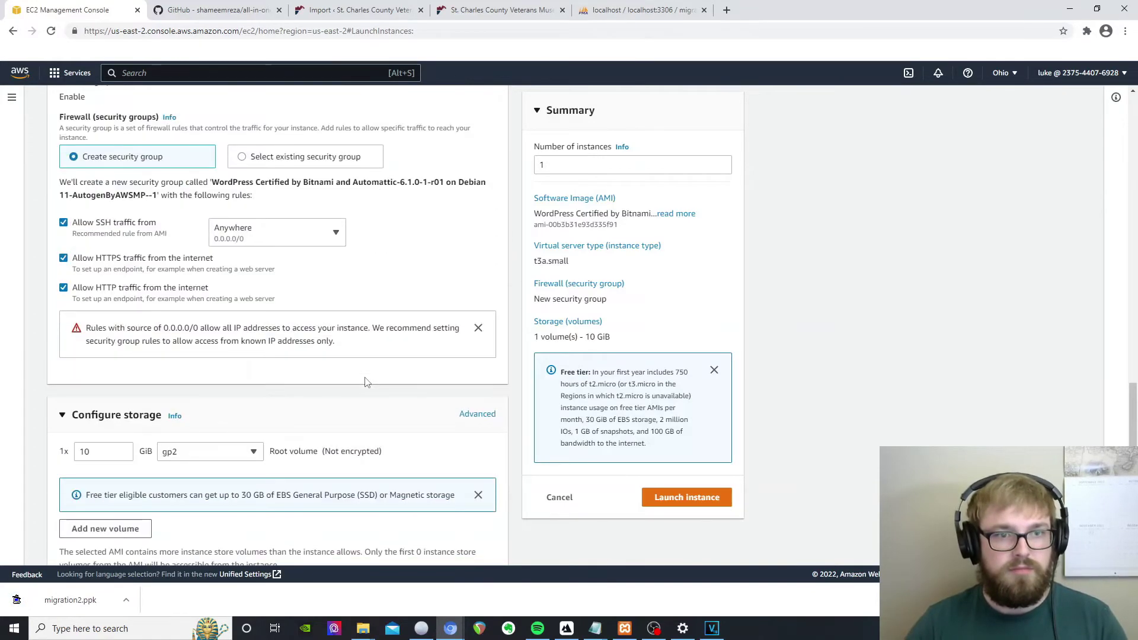
{"action": "scroll", "coordinate": [364, 383], "scroll_direction": "down", "scroll_amount": 2}
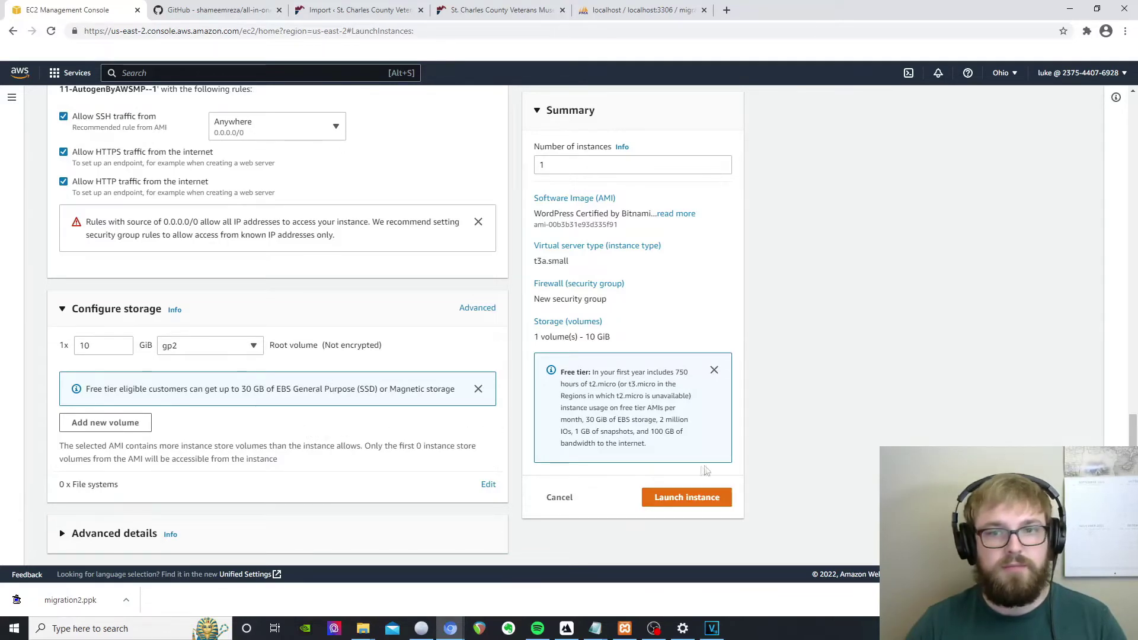
{"action": "left_click", "coordinate": [687, 499]}
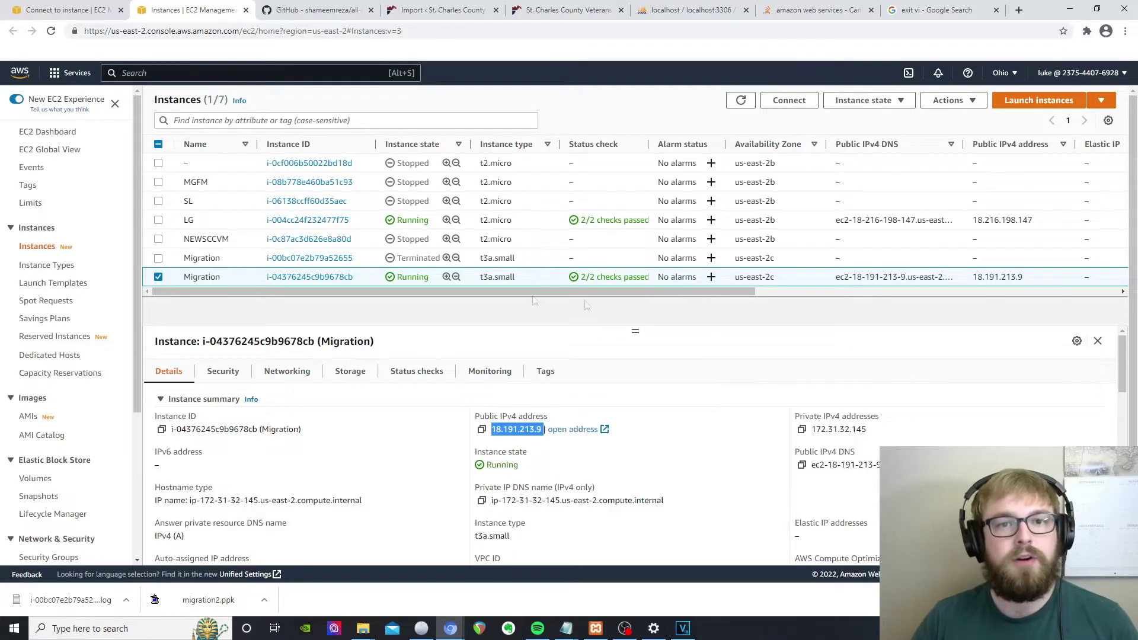
Step: Show the Migration instance's boot system log via Actions > Monitor and troubleshoot > Get system log
{"action": "left_click", "coordinate": [950, 100]}
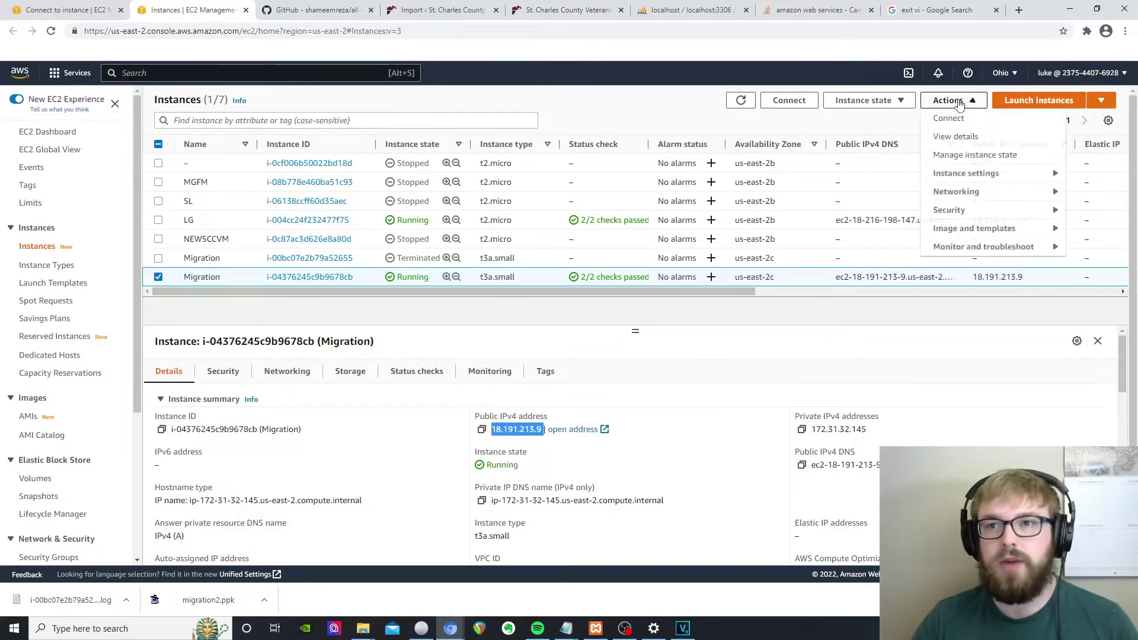
{"action": "mouse_move", "coordinate": [962, 250]}
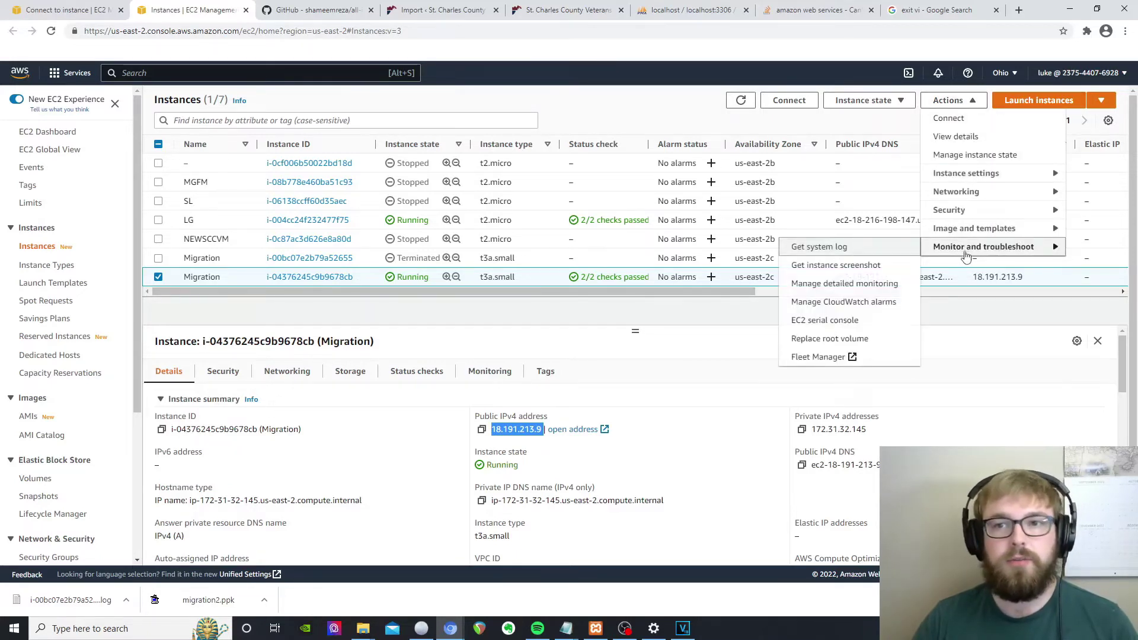
{"action": "left_click", "coordinate": [819, 247]}
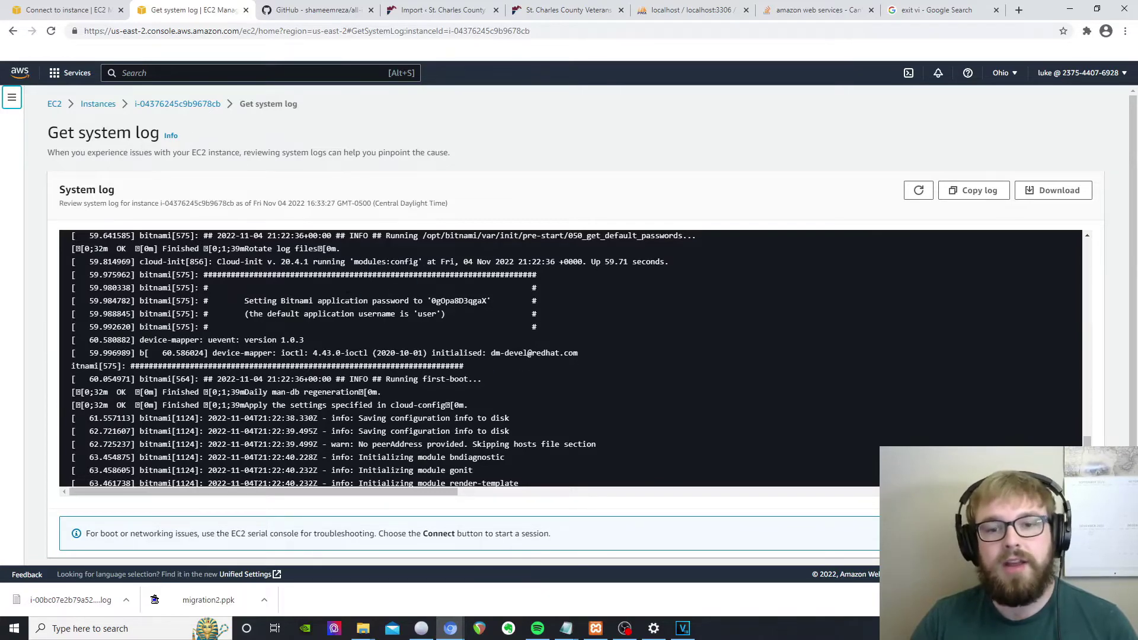
Step: Launch PuTTY from the Windows search and bring up its configuration window
{"action": "left_click", "coordinate": [88, 632]}
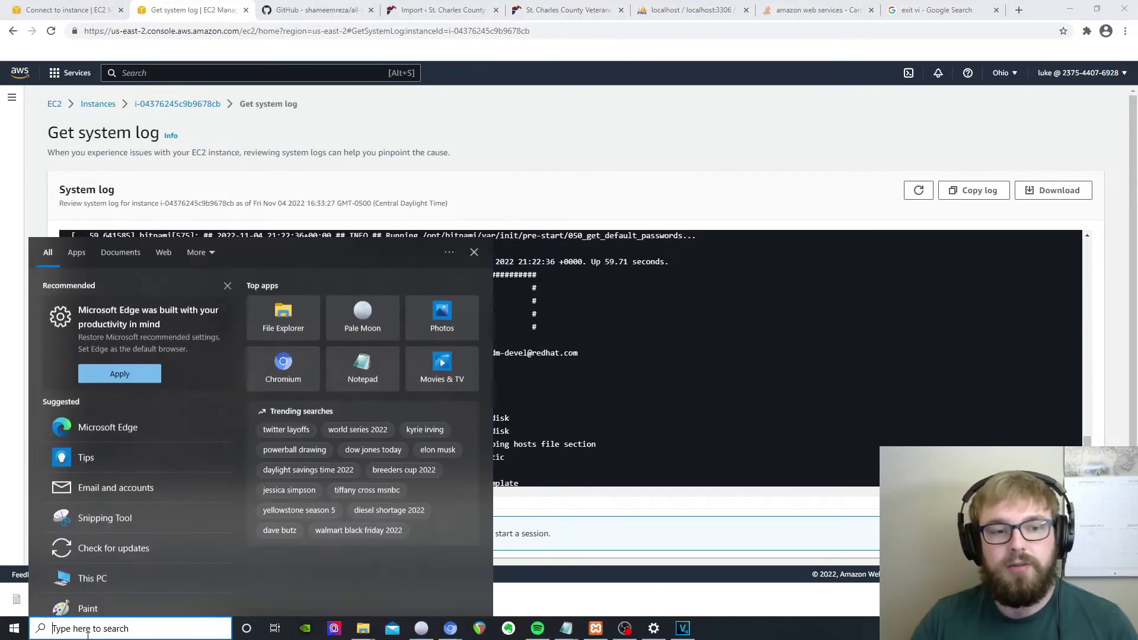
{"action": "type", "text": "putt"}
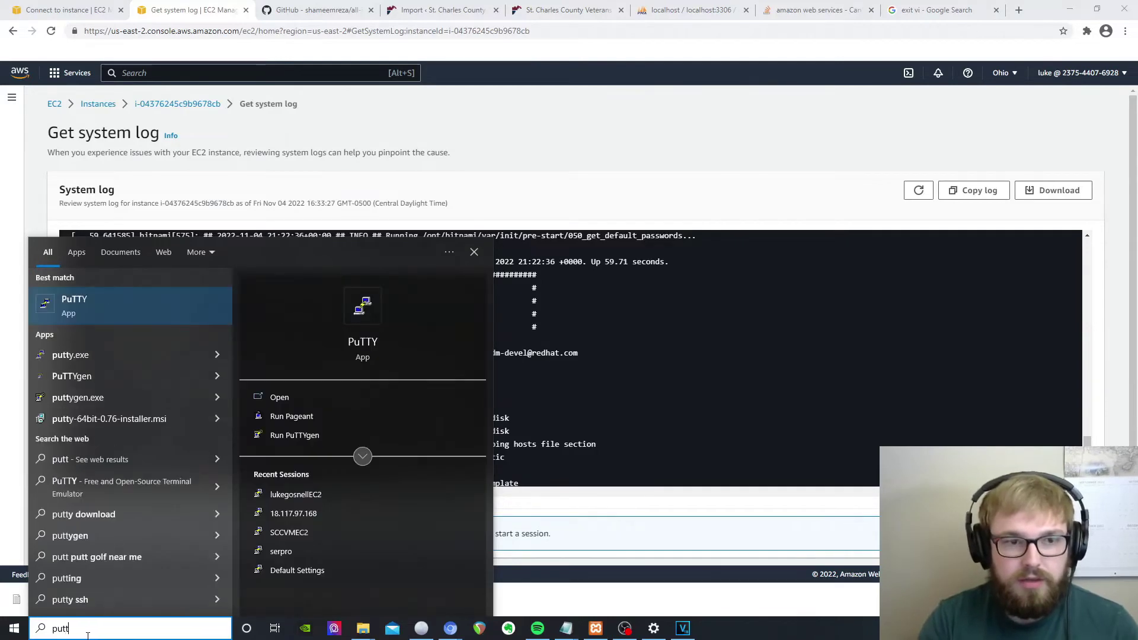
{"action": "key", "text": "Return"}
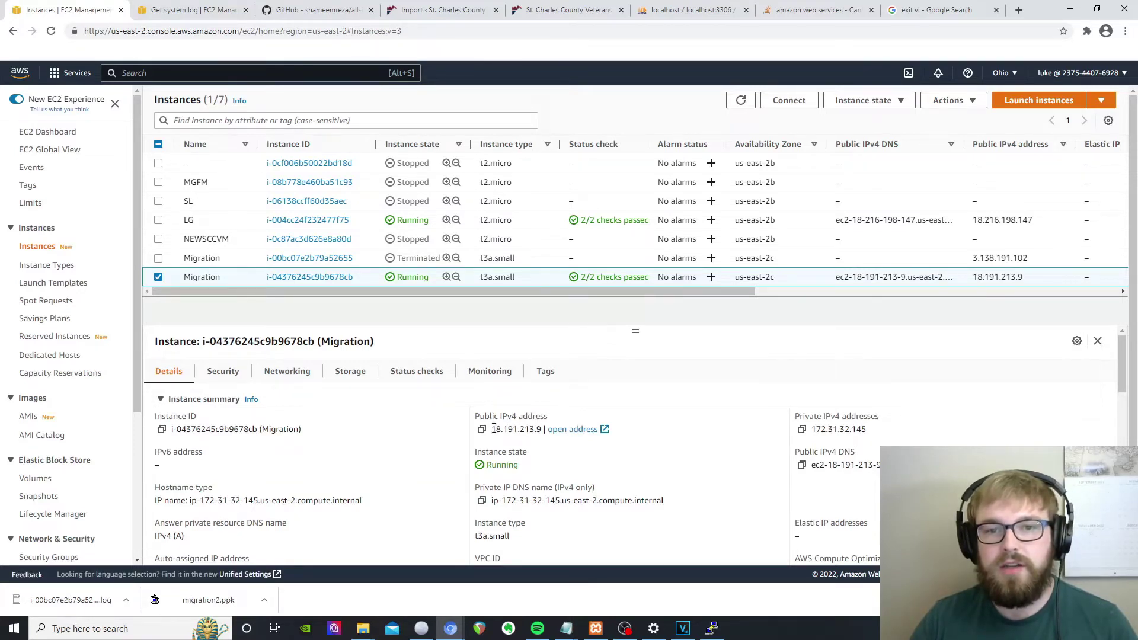
{"action": "left_click", "coordinate": [712, 628]}
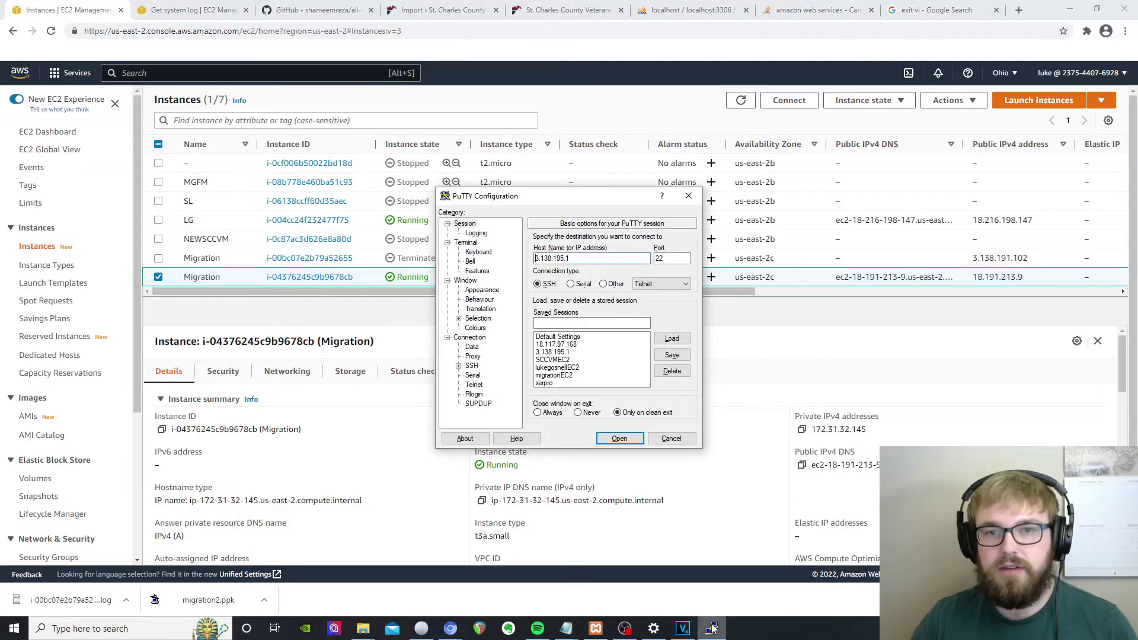
Step: Set migration2.ppk as the private key under Connection > SSH > Auth
{"action": "left_click", "coordinate": [581, 259]}
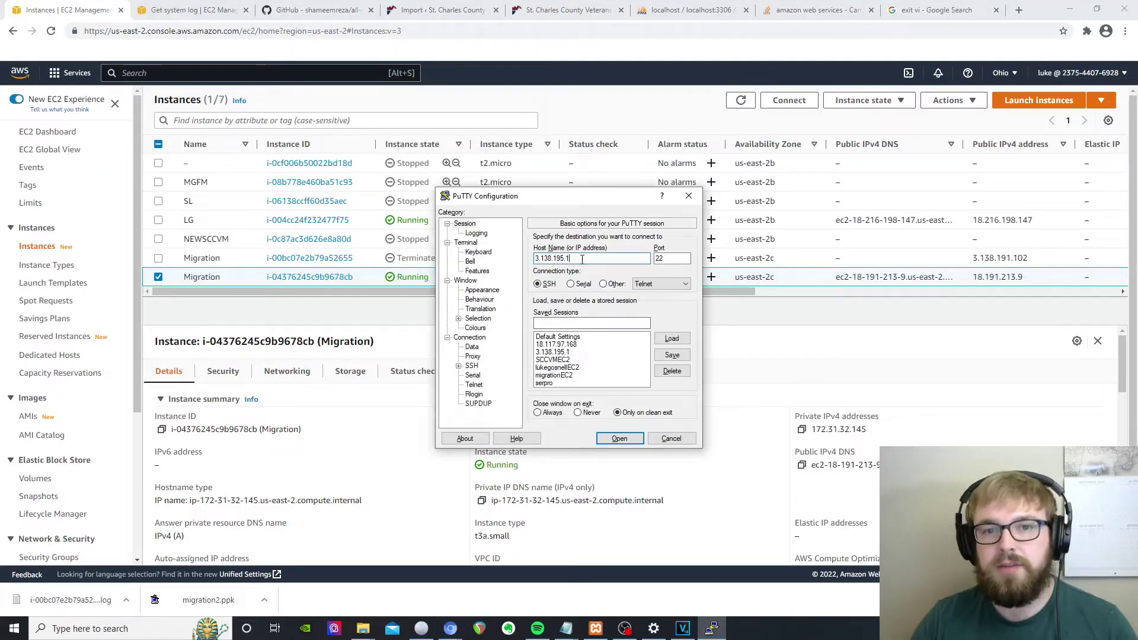
{"action": "left_click", "coordinate": [458, 366]}
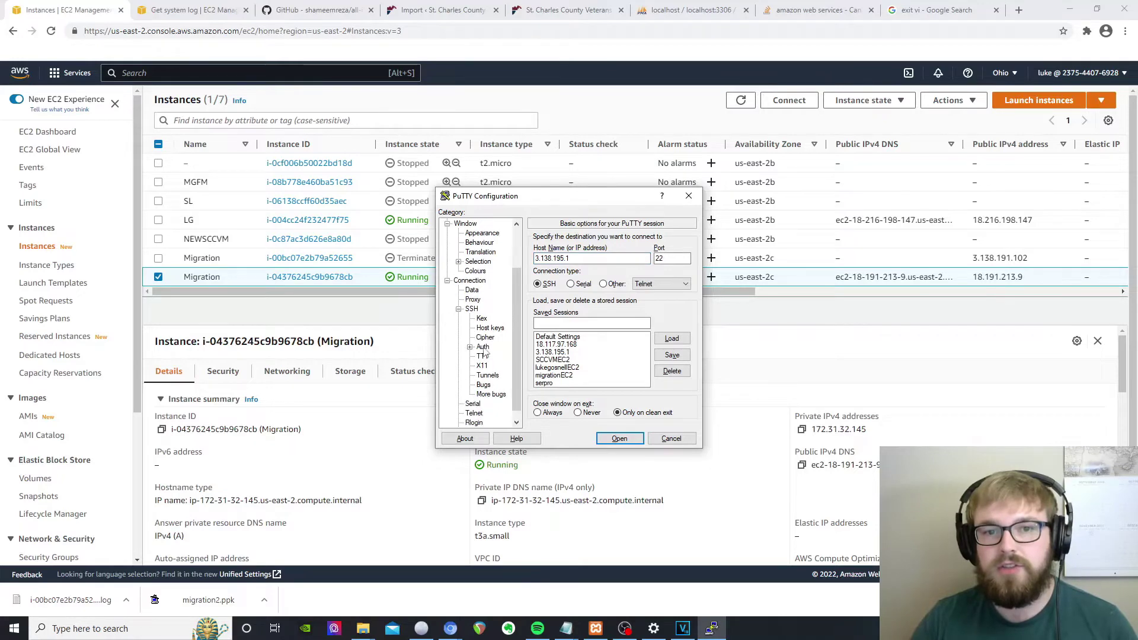
{"action": "left_click", "coordinate": [483, 375]}
{"action": "left_click", "coordinate": [669, 370]}
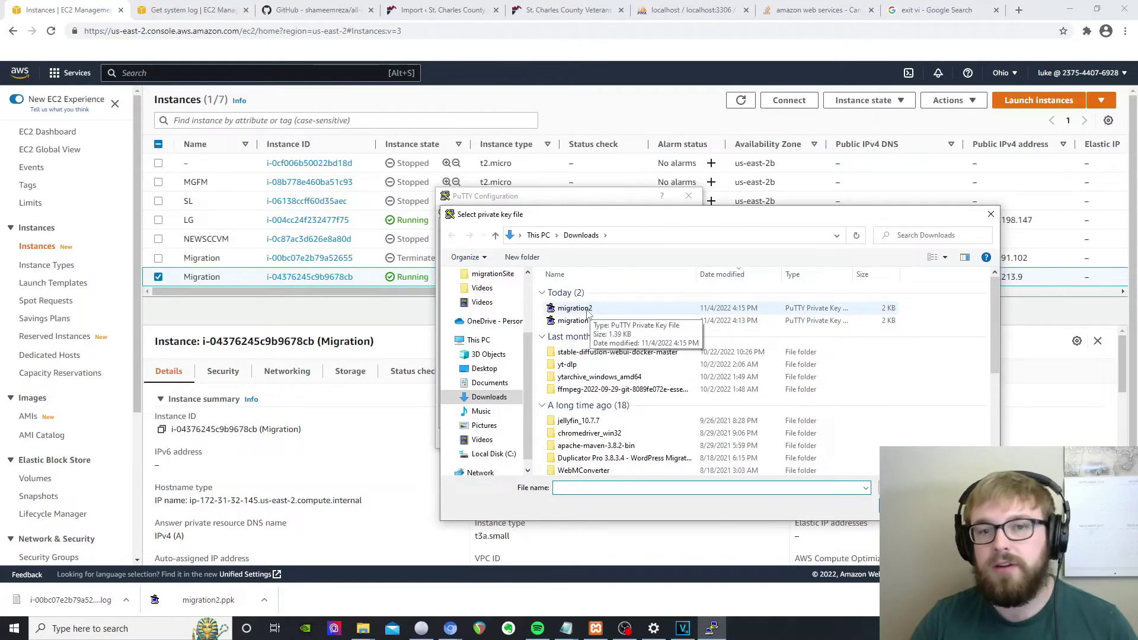
{"action": "double_click", "coordinate": [588, 310]}
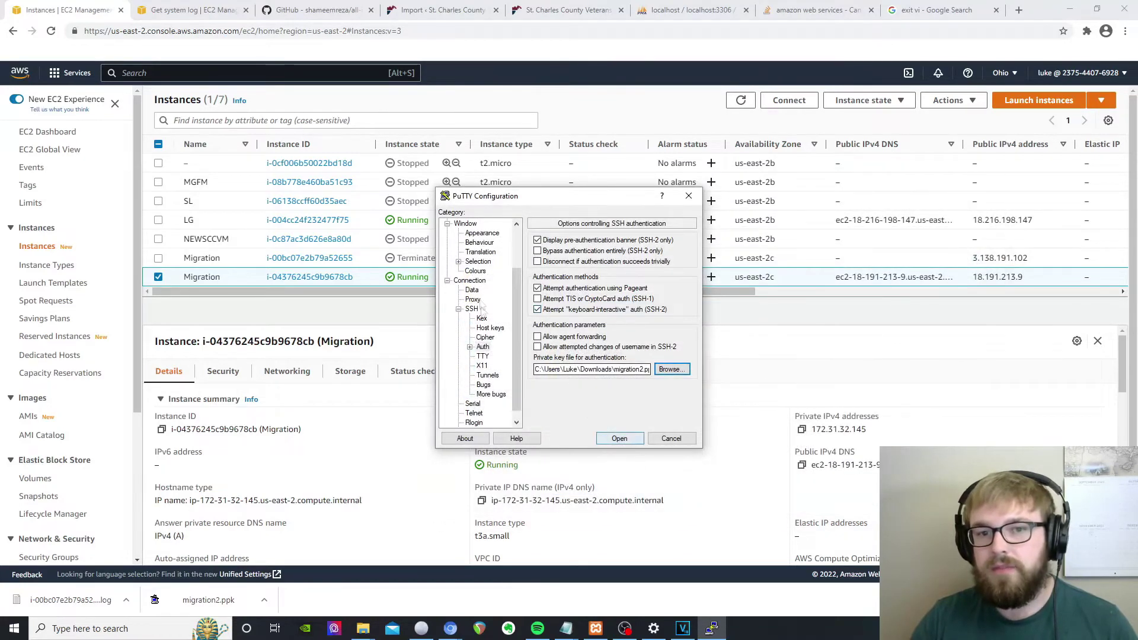
Step: Load the saved EC2 session and open the SSH connection to 18.216.198.147
{"action": "scroll", "coordinate": [481, 302], "scroll_direction": "up", "scroll_amount": 2}
{"action": "left_click", "coordinate": [465, 224]}
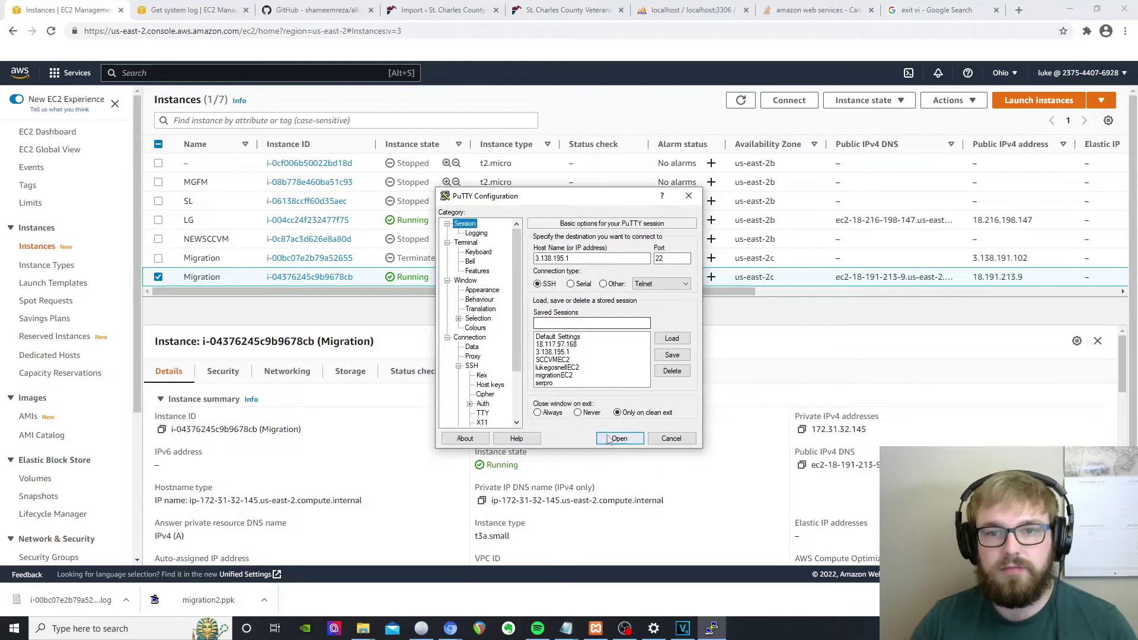
{"action": "left_click", "coordinate": [557, 367]}
{"action": "left_click", "coordinate": [671, 339]}
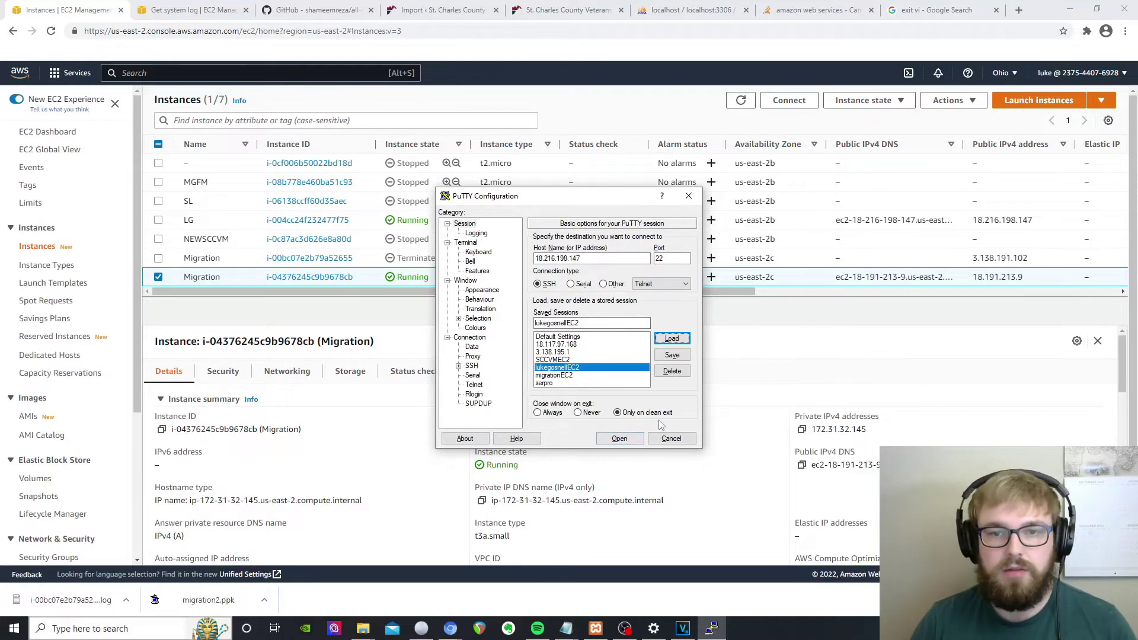
{"action": "left_click", "coordinate": [626, 439]}
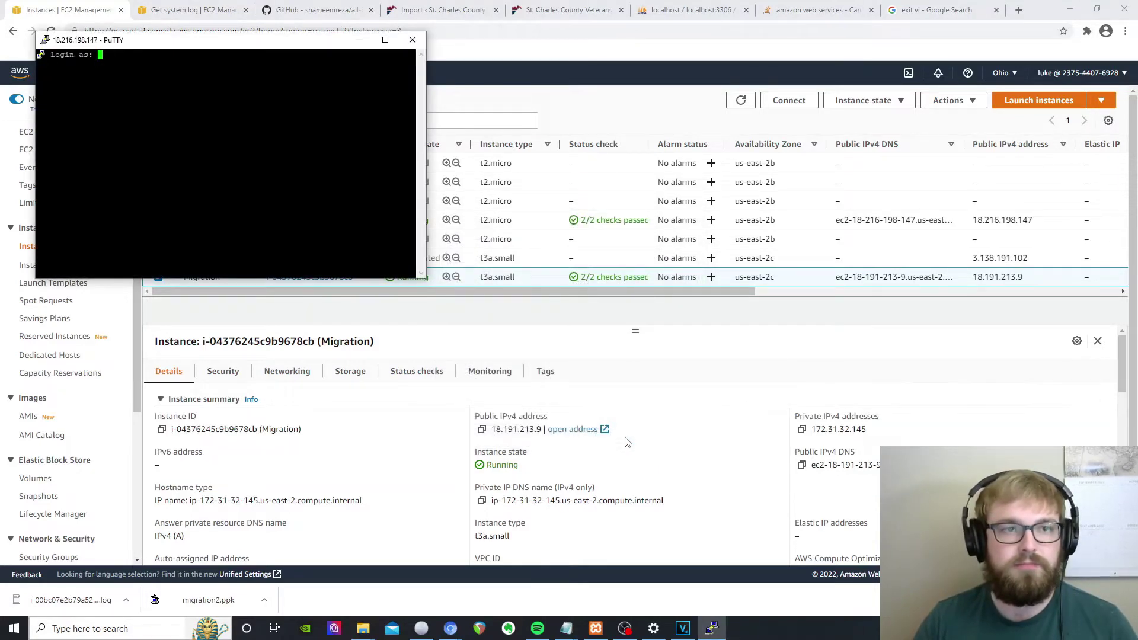
Step: Log in as bitnami and list the home directory files with ls
{"action": "type", "text": "bitnami"}
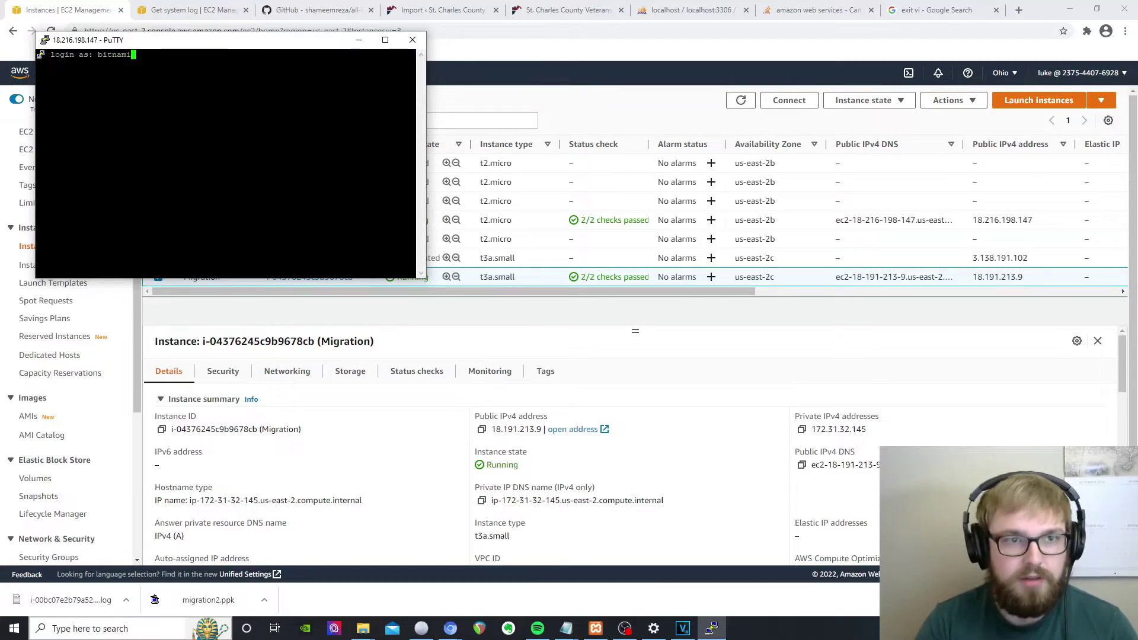
{"action": "key", "text": "Return"}
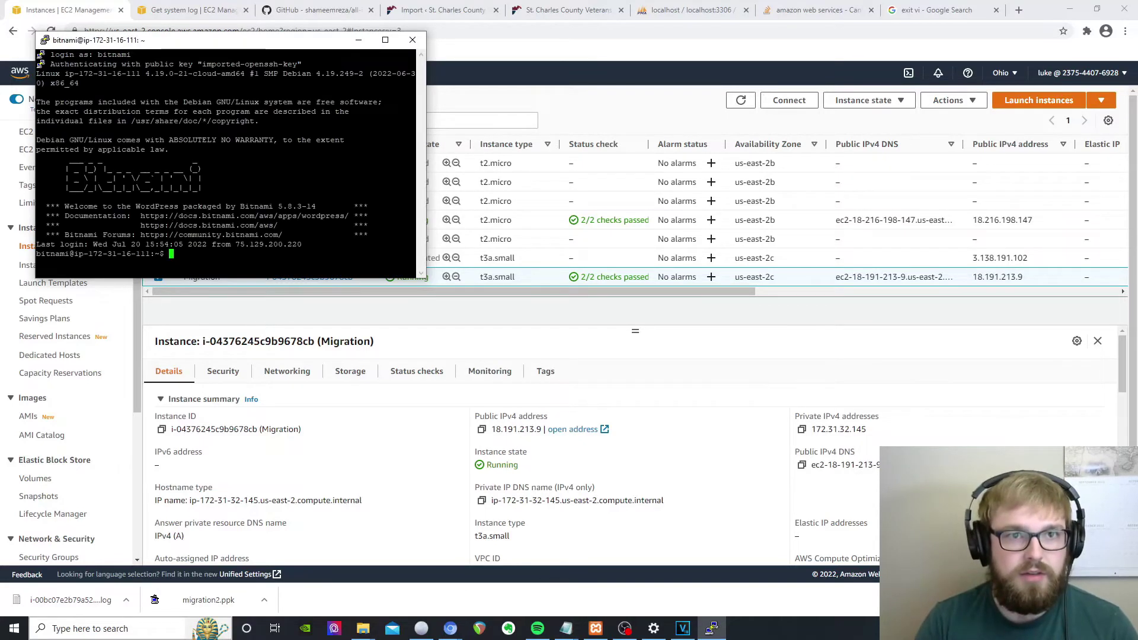
{"action": "type", "text": "ls"}
{"action": "key", "text": "Return"}
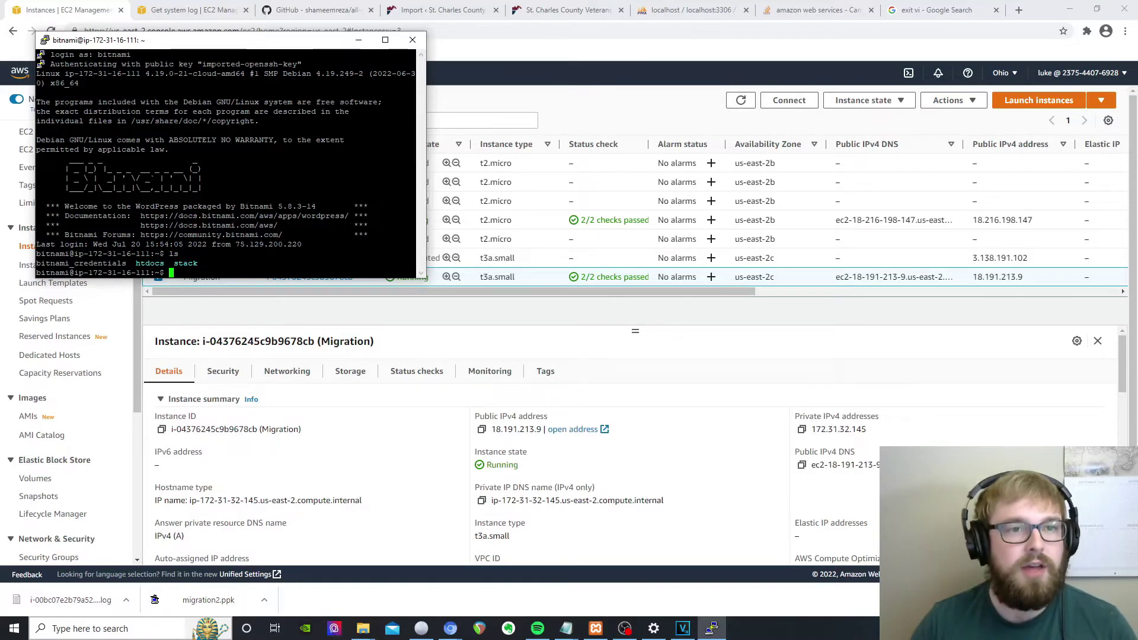
Step: Open bitnami_credentials in vi, then open the instance's public address in a new browser tab
{"action": "type", "text": "vi"}
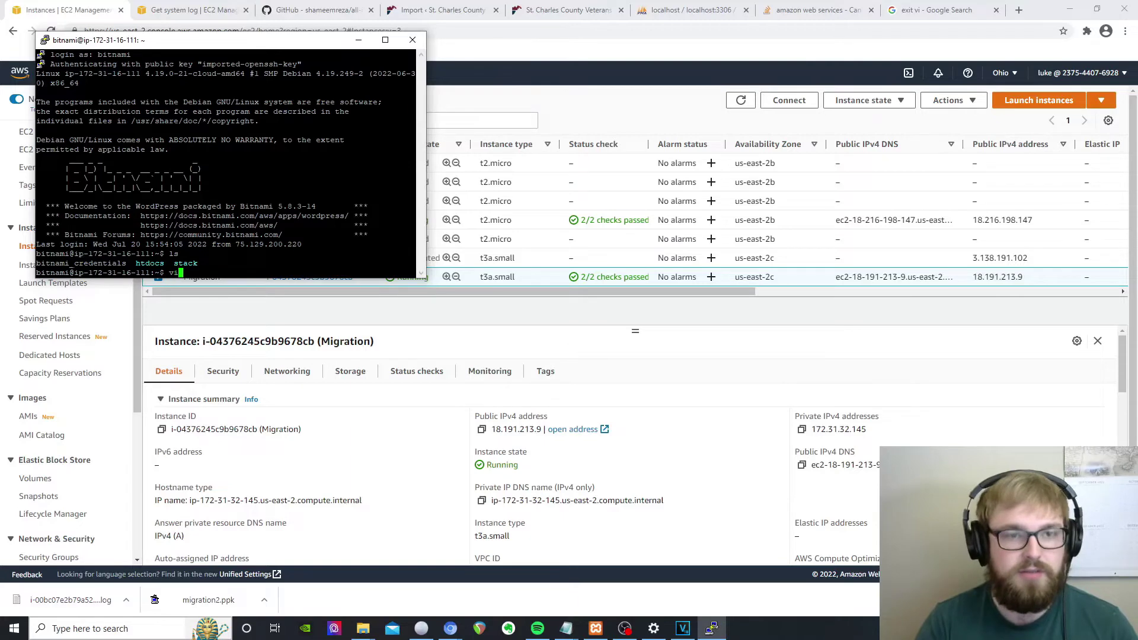
{"action": "double_click", "coordinate": [67, 265]}
{"action": "right_click", "coordinate": [67, 264]}
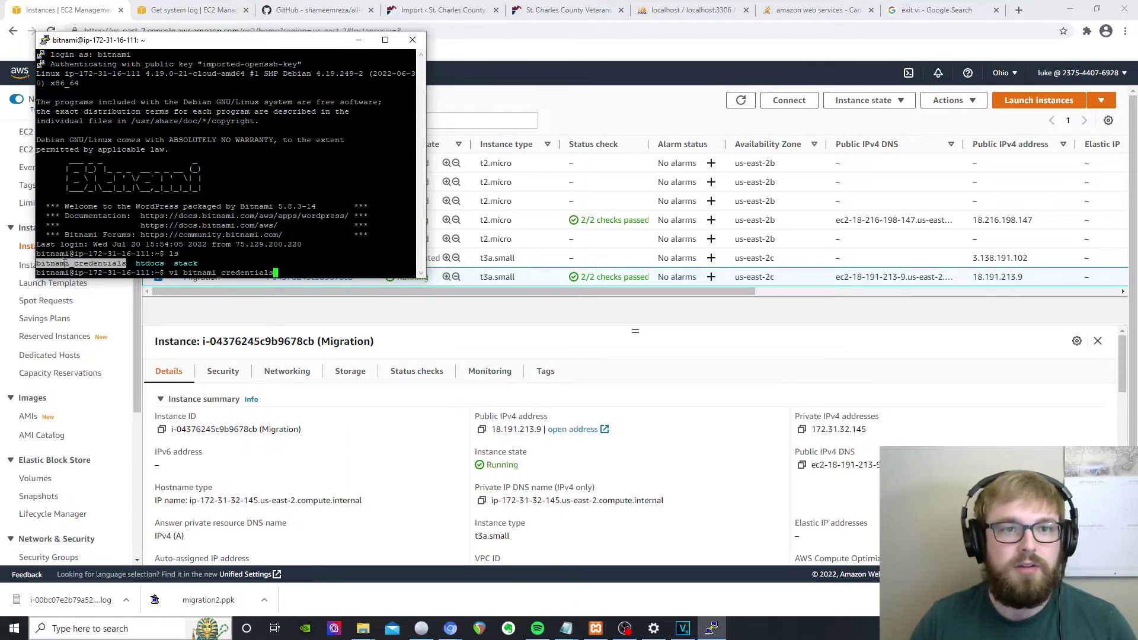
{"action": "key", "text": "Return"}
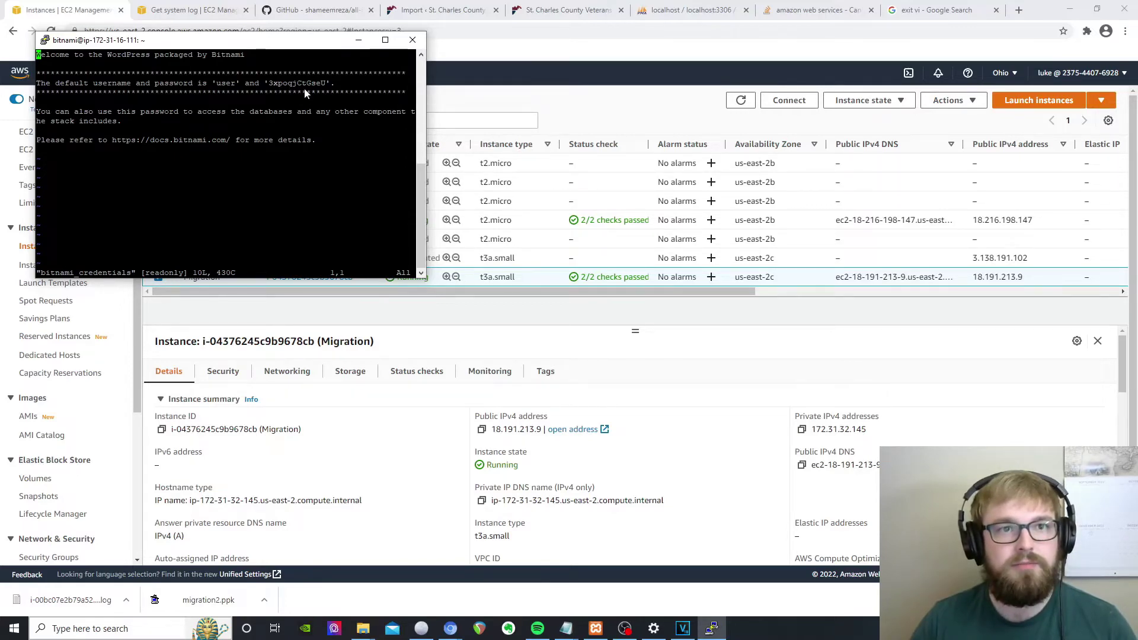
{"action": "left_click", "coordinate": [451, 154]}
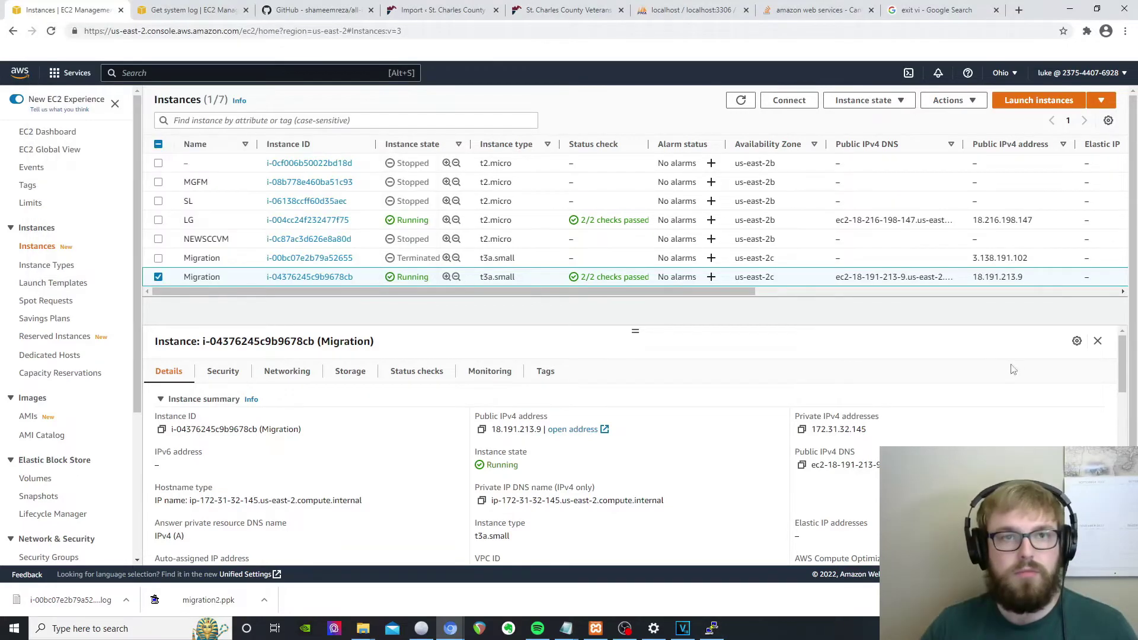
{"action": "left_click", "coordinate": [559, 435]}
Step: Switch to the 18.191.213.9 tab and proceed past the 'connection is not private' warning
{"action": "left_click", "coordinate": [172, 10]}
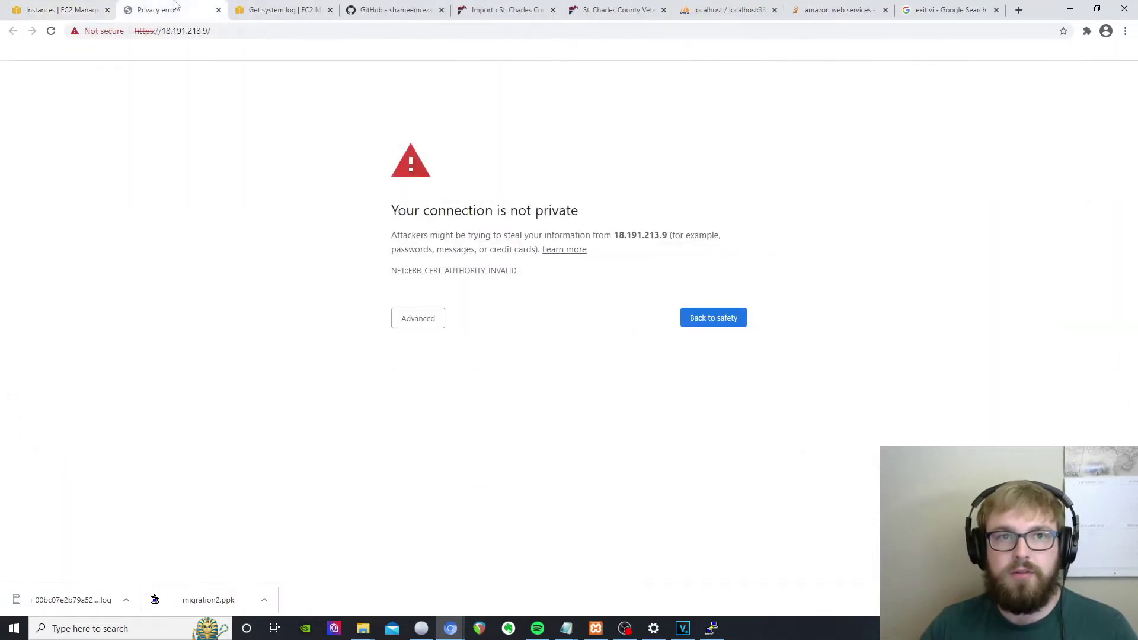
{"action": "left_click", "coordinate": [418, 319]}
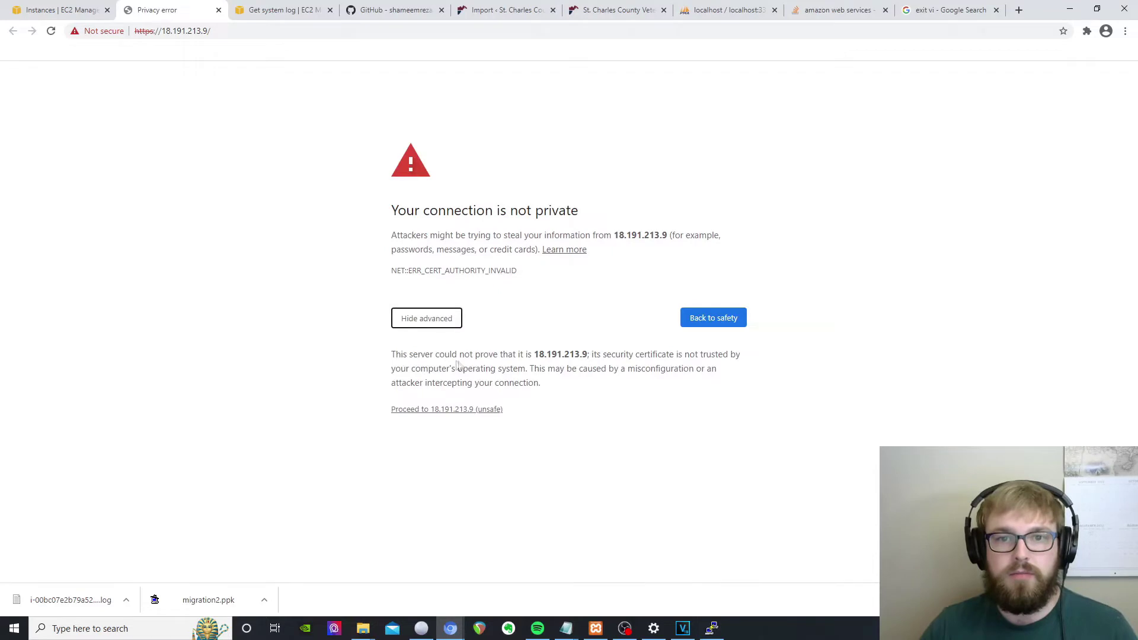
{"action": "left_click", "coordinate": [466, 411]}
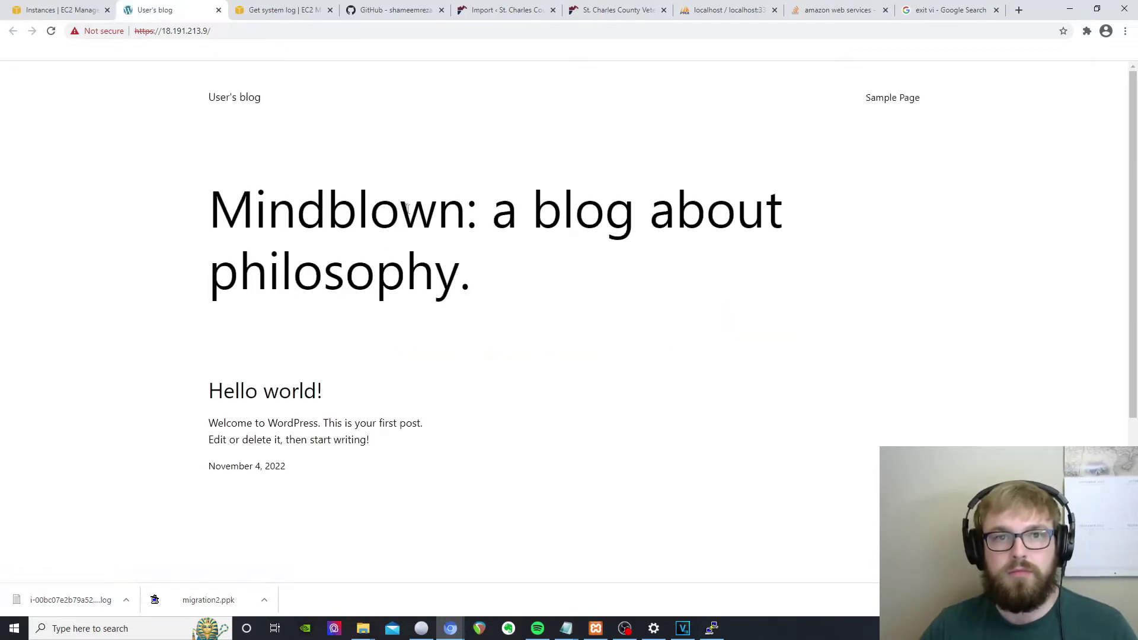
Step: Append wp-admin to the site address to load the WordPress login page
{"action": "left_click", "coordinate": [242, 32]}
{"action": "left_click", "coordinate": [257, 32]}
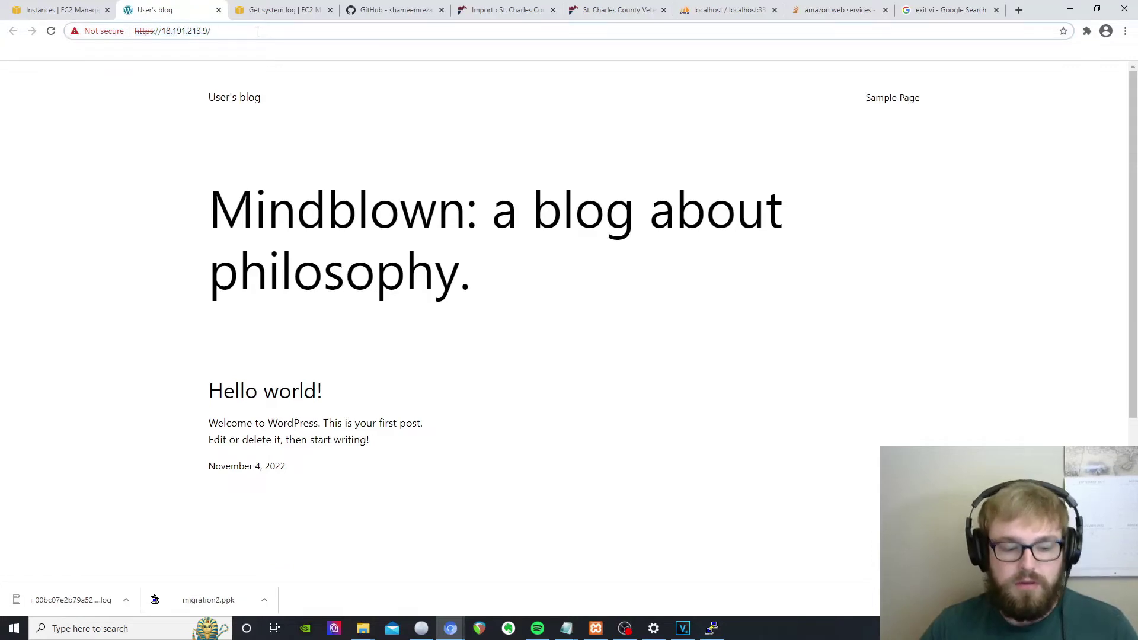
{"action": "type", "text": "wp"}
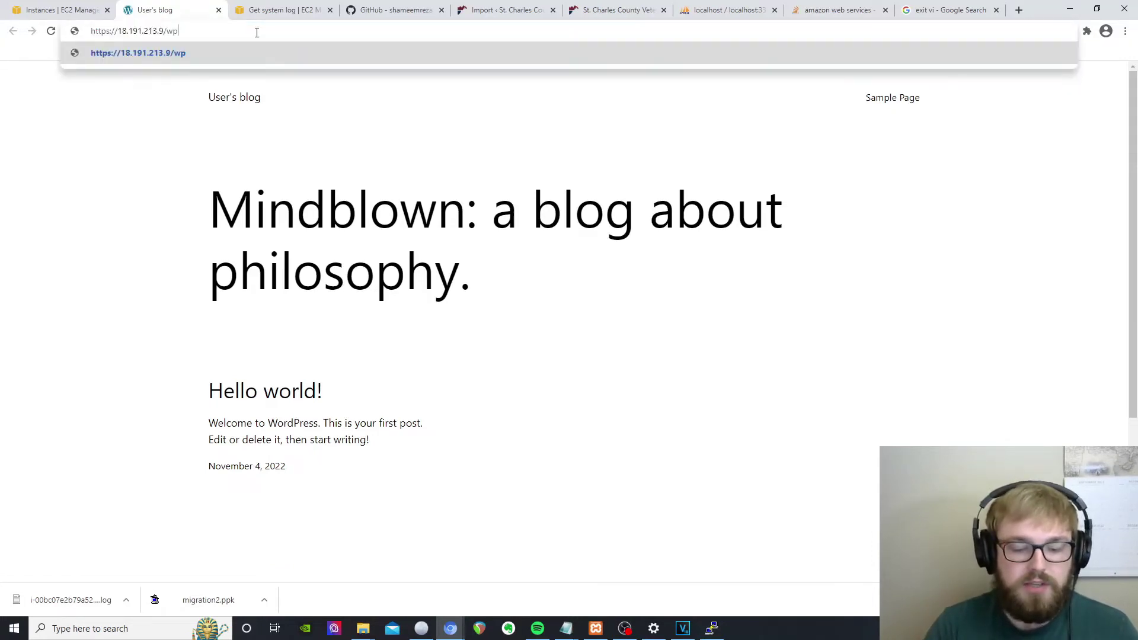
{"action": "type", "text": "-admin"}
{"action": "key", "text": "Return"}
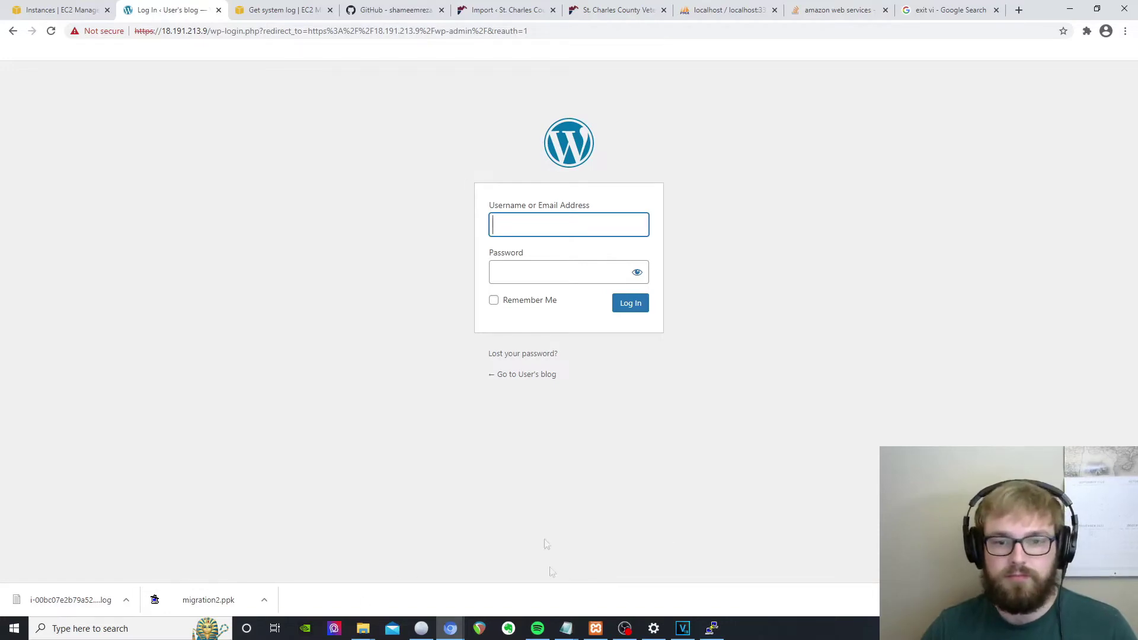
Step: Log in as 'user' with the application password copied from the system log, ticking Remember Me
{"action": "left_click", "coordinate": [261, 10]}
{"action": "double_click", "coordinate": [459, 300]}
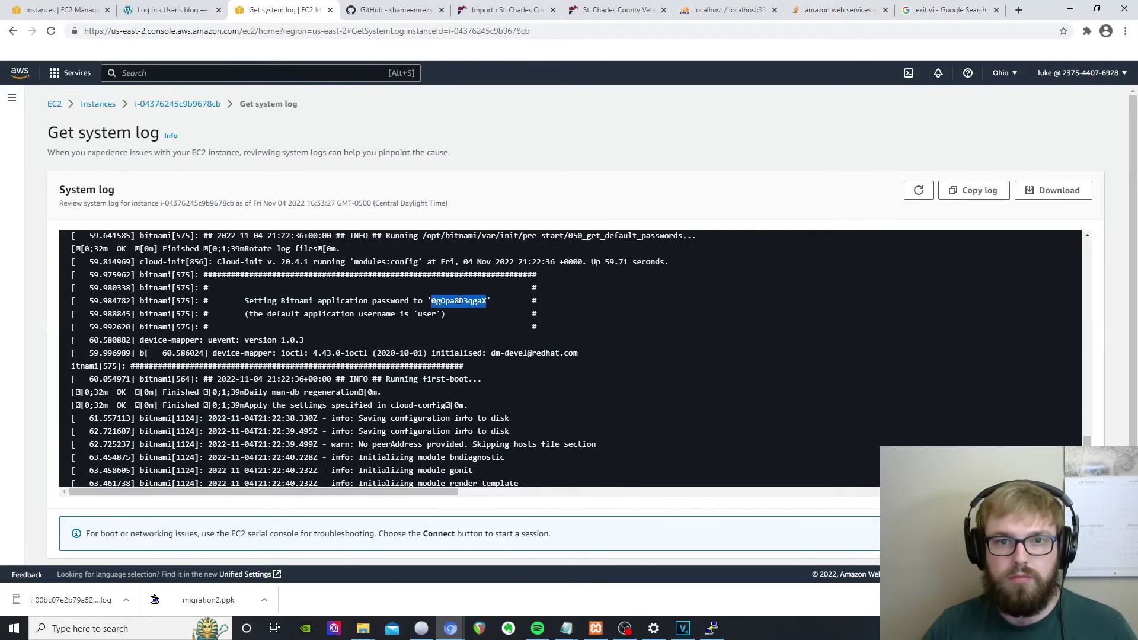
{"action": "left_click", "coordinate": [172, 10]}
{"action": "left_click", "coordinate": [541, 264]}
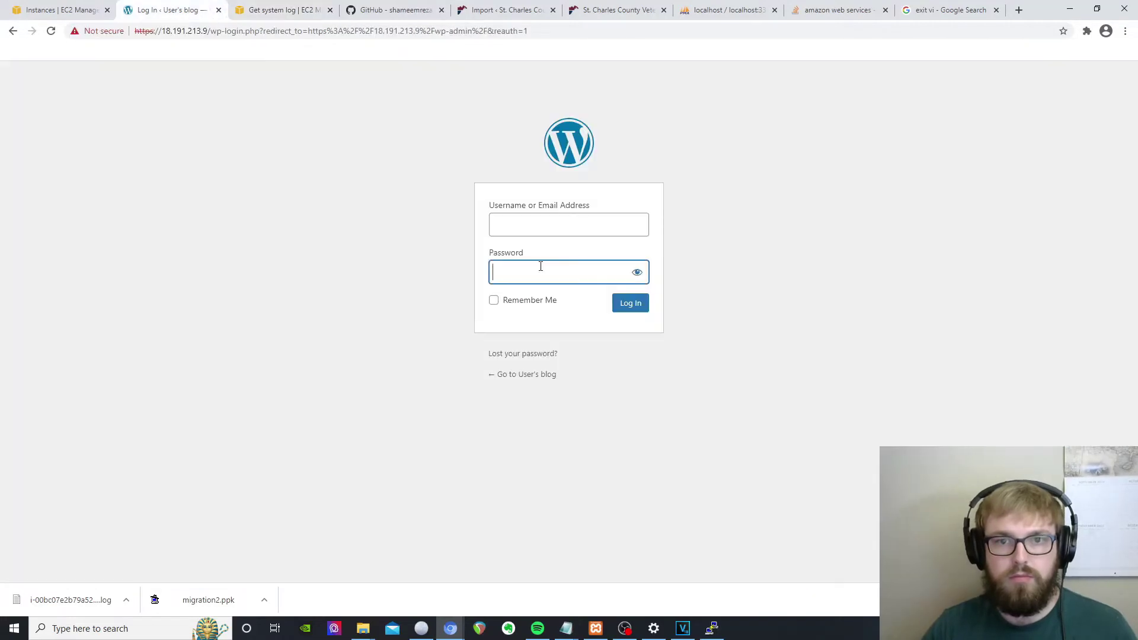
{"action": "key", "text": "ctrl+v"}
{"action": "left_click", "coordinate": [519, 221]}
{"action": "type", "text": "user"}
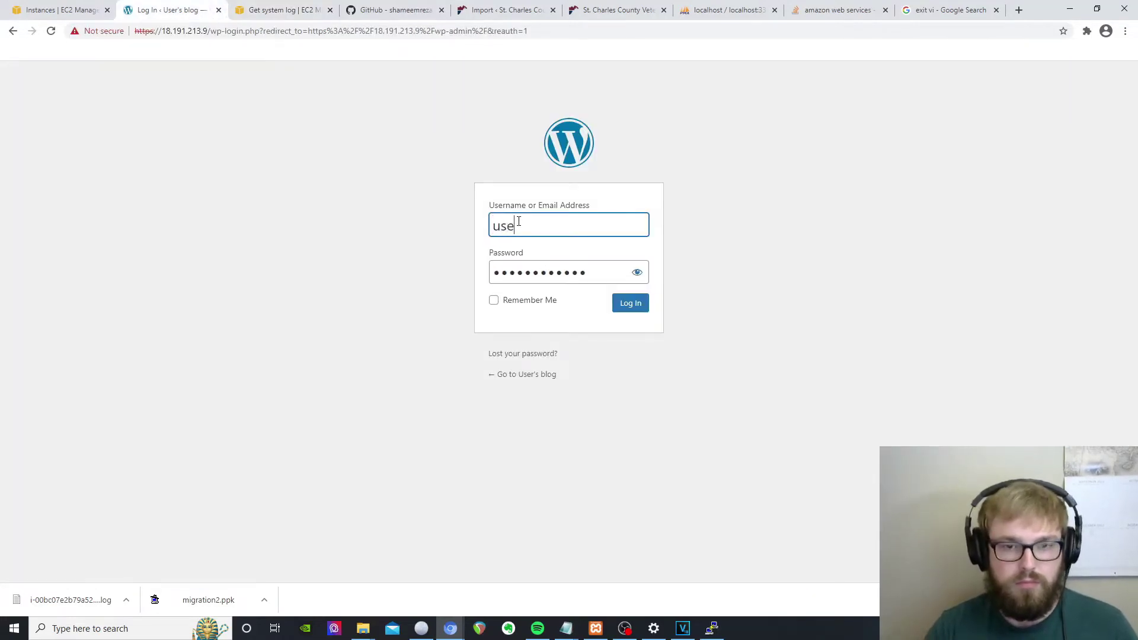
{"action": "left_click", "coordinate": [494, 301]}
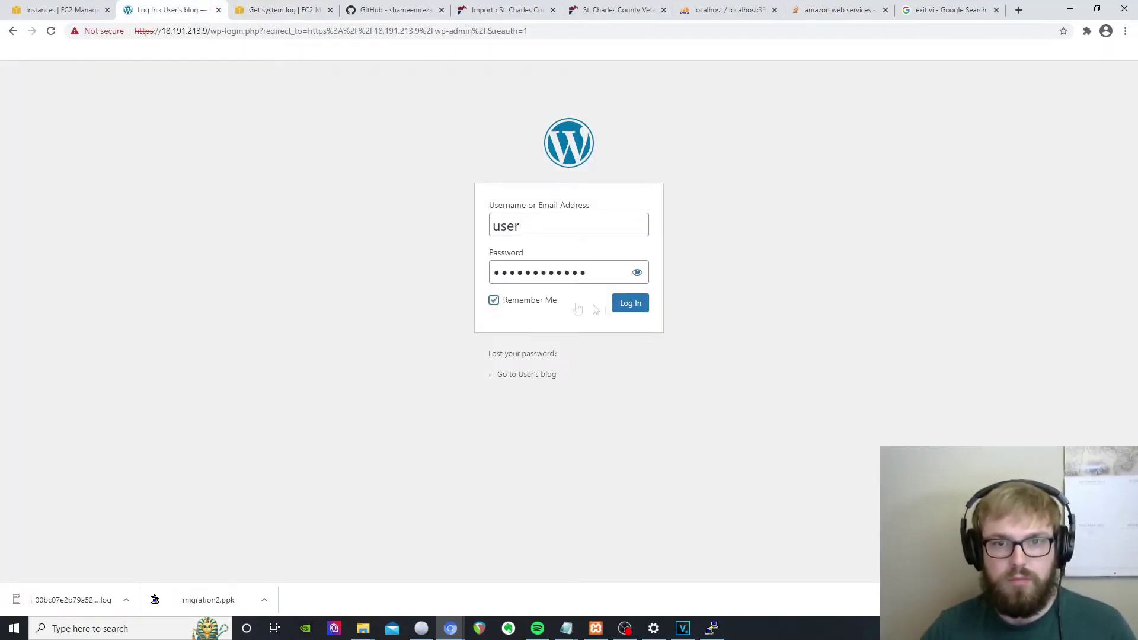
{"action": "left_click", "coordinate": [632, 304]}
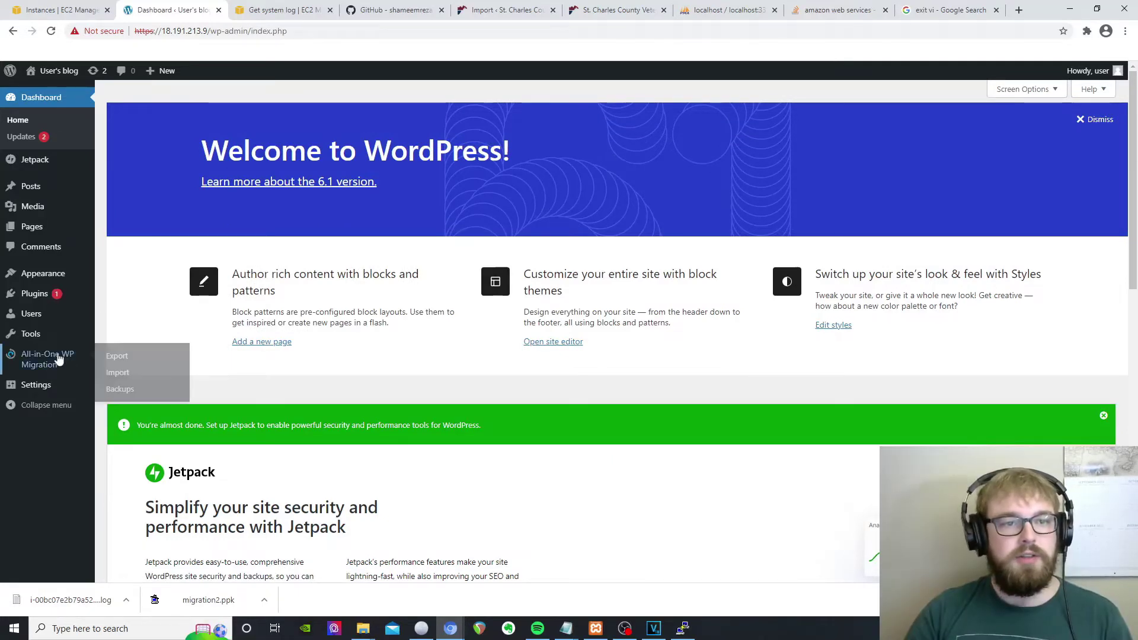
Step: On the All-in-One WP Migration Import page, drop the .wpress backup from File Explorer, then stop the import
{"action": "left_click", "coordinate": [114, 374]}
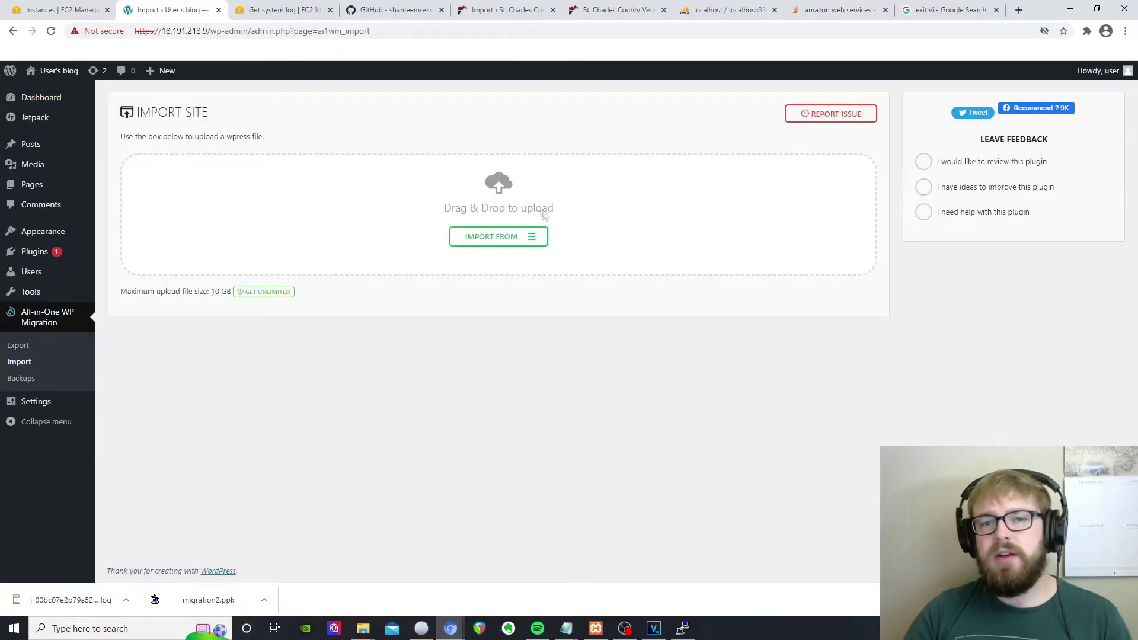
{"action": "left_click", "coordinate": [535, 242]}
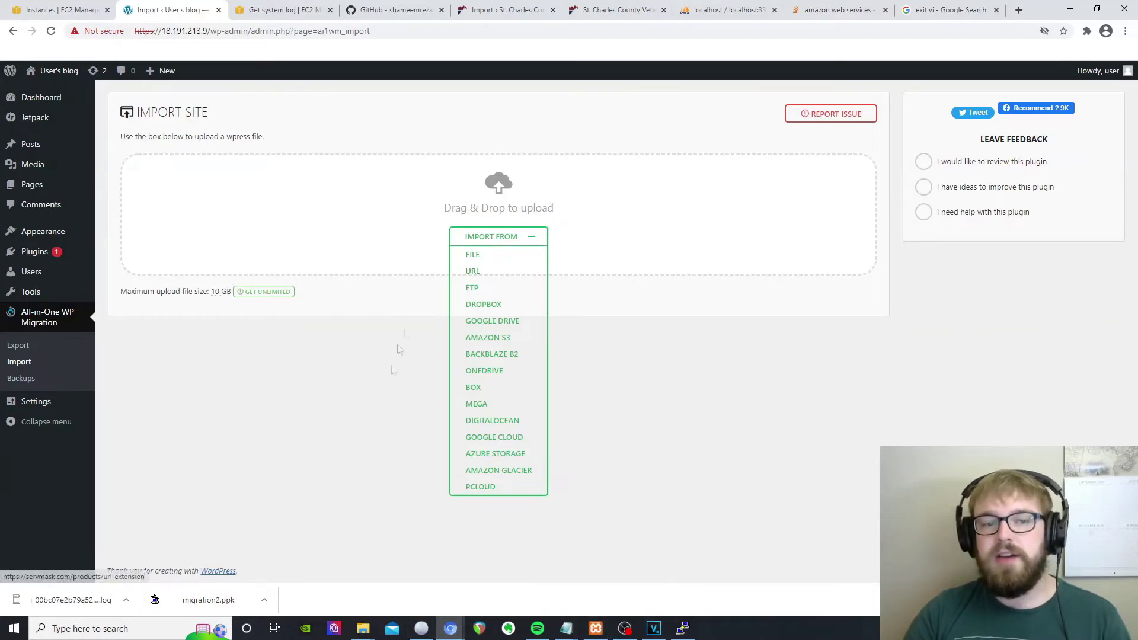
{"action": "mouse_move", "coordinate": [371, 634]}
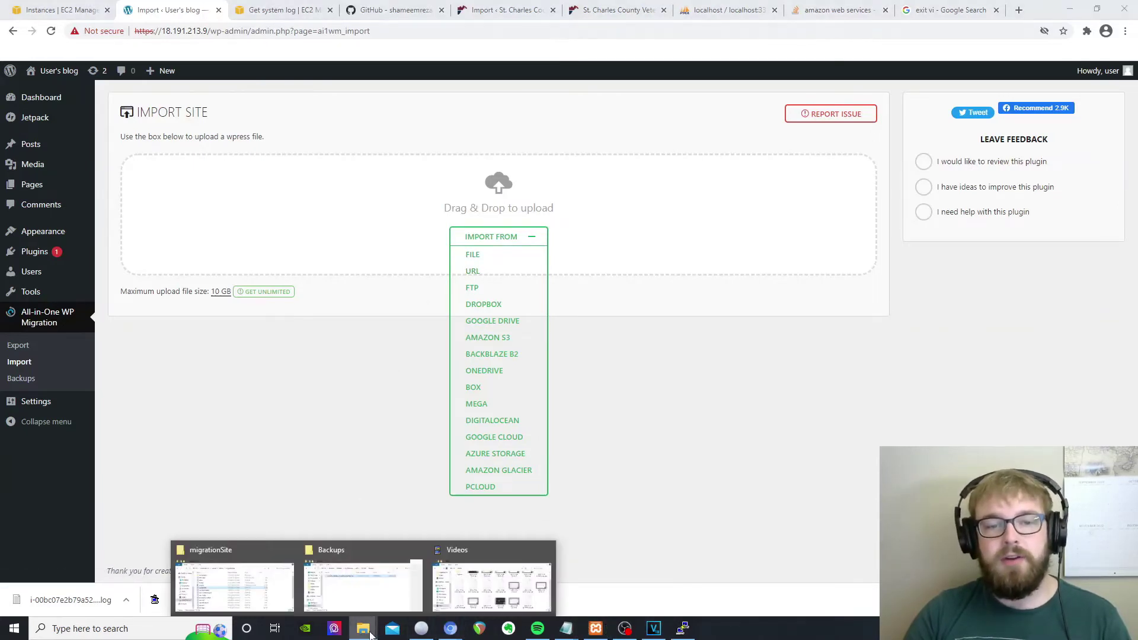
{"action": "left_click", "coordinate": [363, 583]}
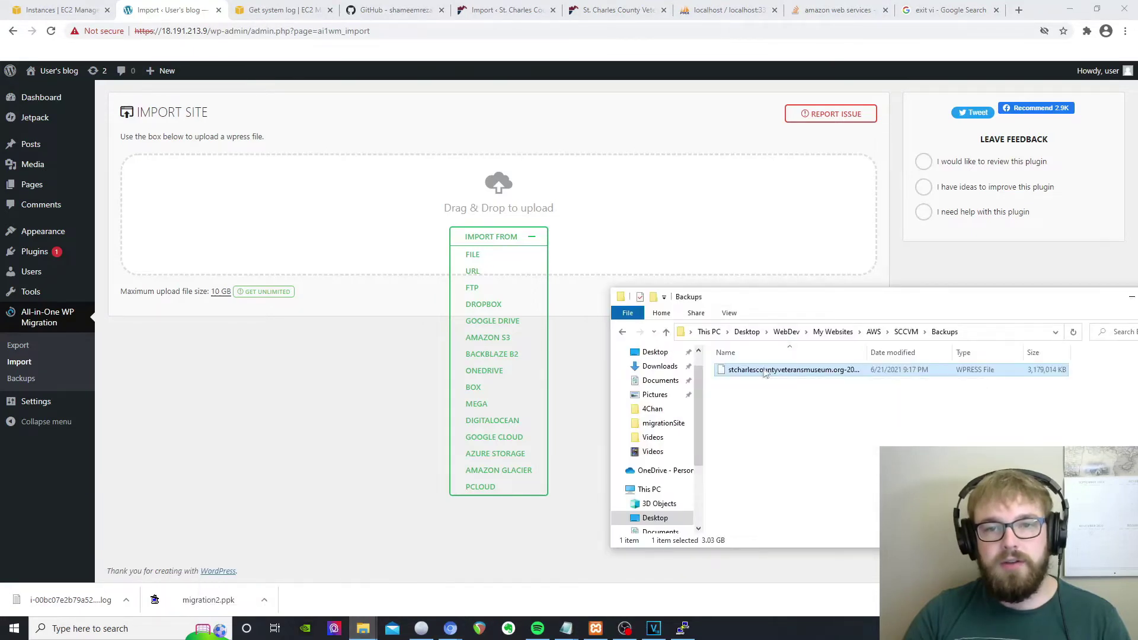
{"action": "left_click_drag", "start_coordinate": [765, 372], "coordinate": [507, 246]}
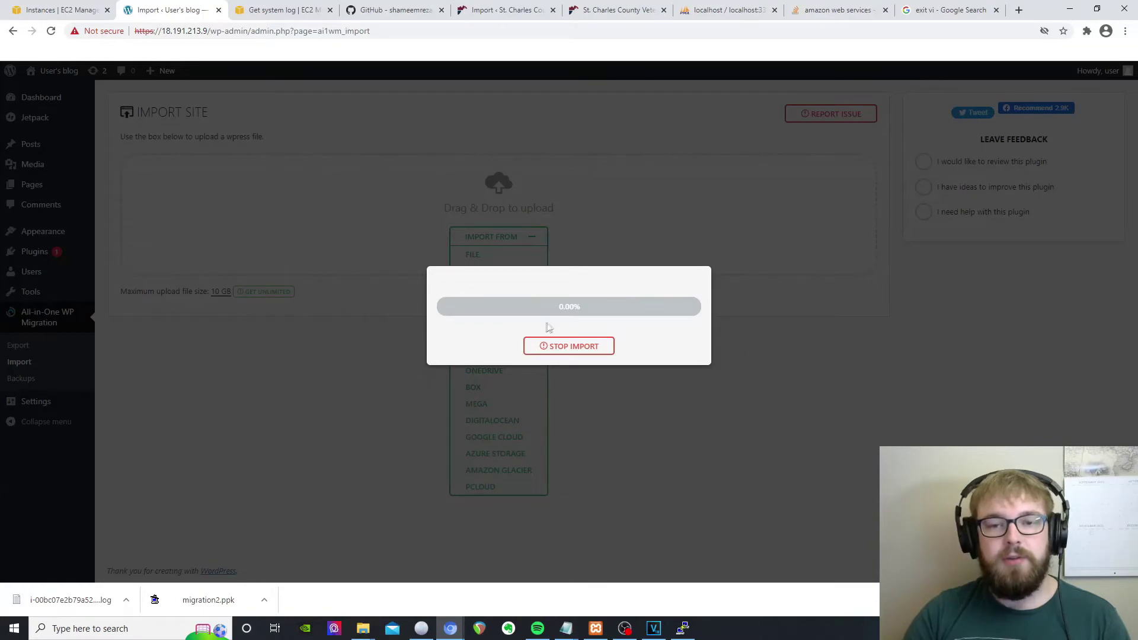
{"action": "left_click", "coordinate": [579, 350]}
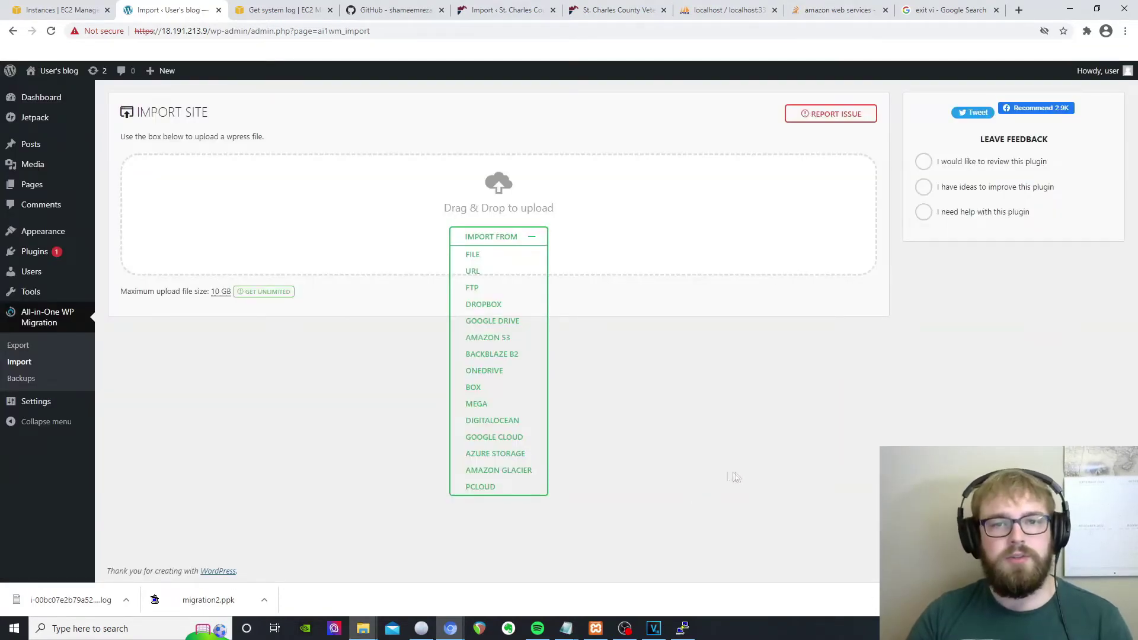
Step: Open All-in-One WP Migration > Backups, which lists no backups yet
{"action": "left_click", "coordinate": [24, 380]}
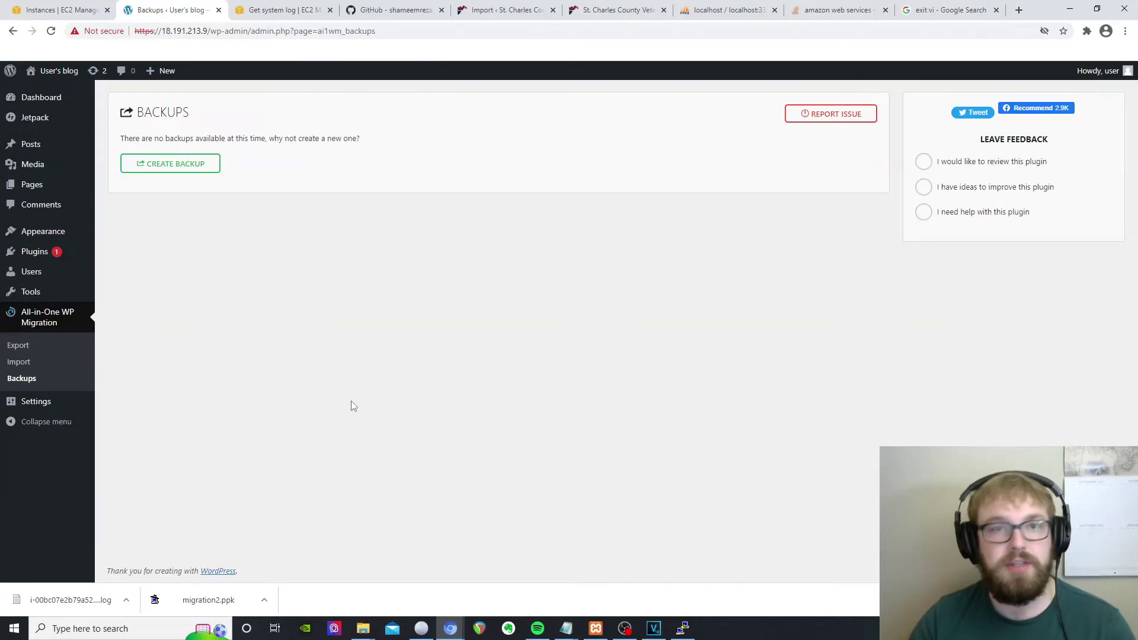
{"action": "mouse_move", "coordinate": [37, 239]}
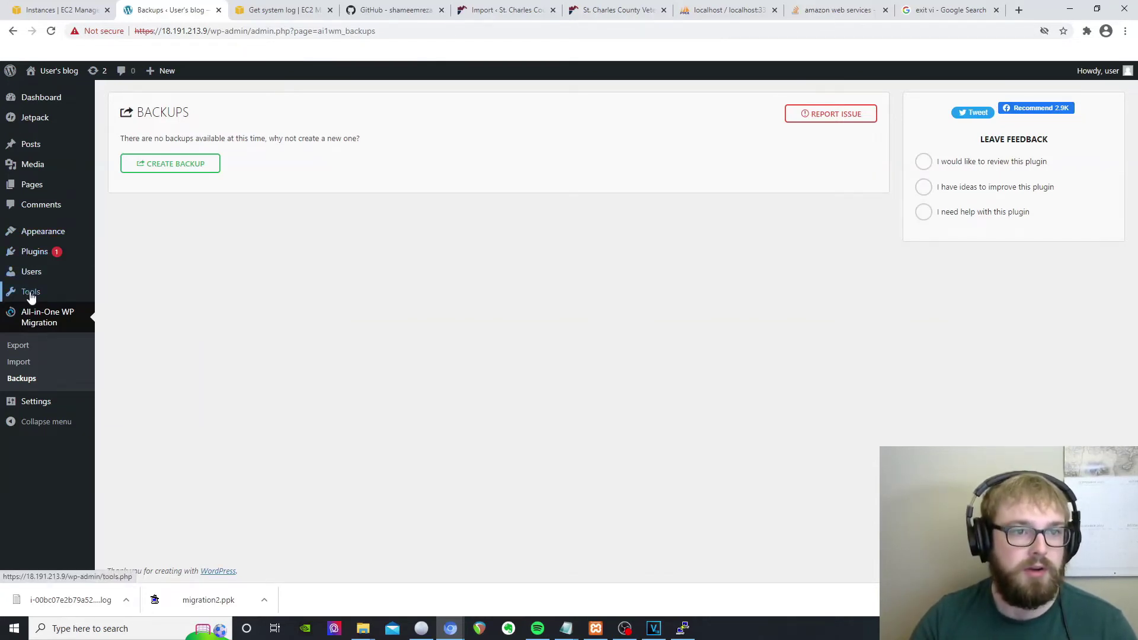
Step: In Tools > Plugin File Editor, select the All-in-One WP Migration plugin and open constants.php
{"action": "mouse_move", "coordinate": [32, 297]}
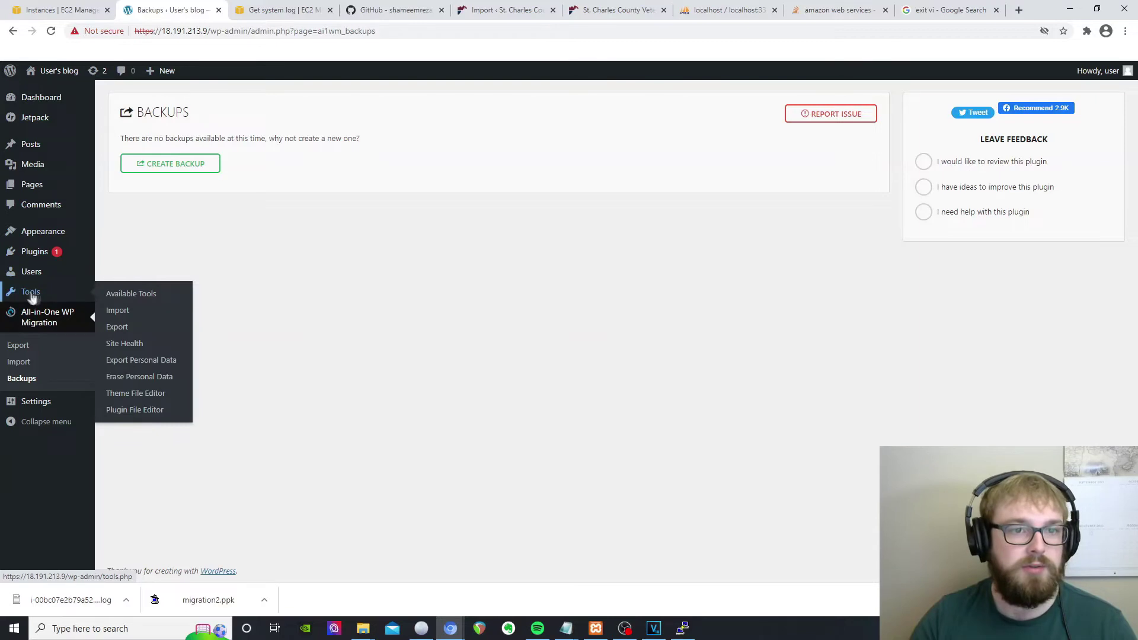
{"action": "left_click", "coordinate": [140, 416]}
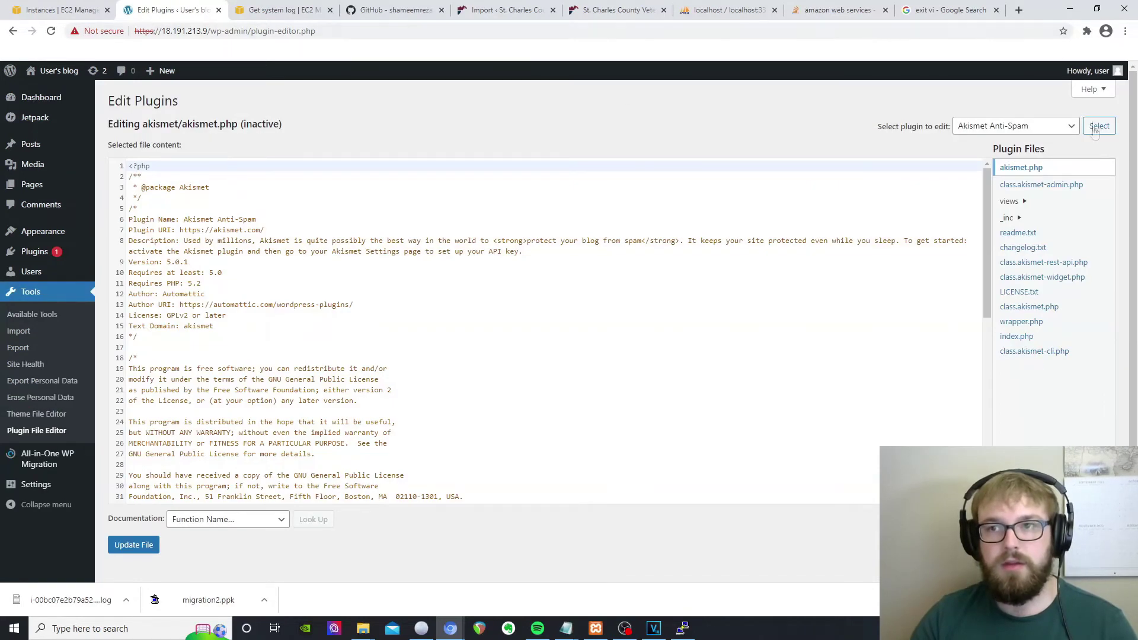
{"action": "left_click", "coordinate": [1031, 132]}
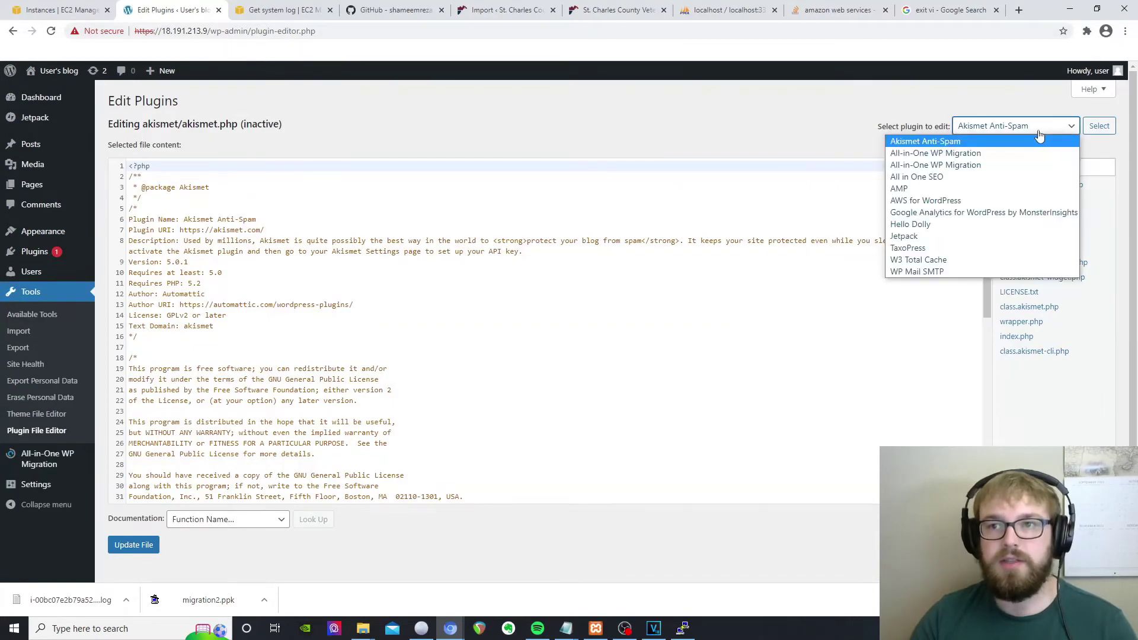
{"action": "left_click", "coordinate": [981, 165]}
{"action": "left_click", "coordinate": [1099, 129]}
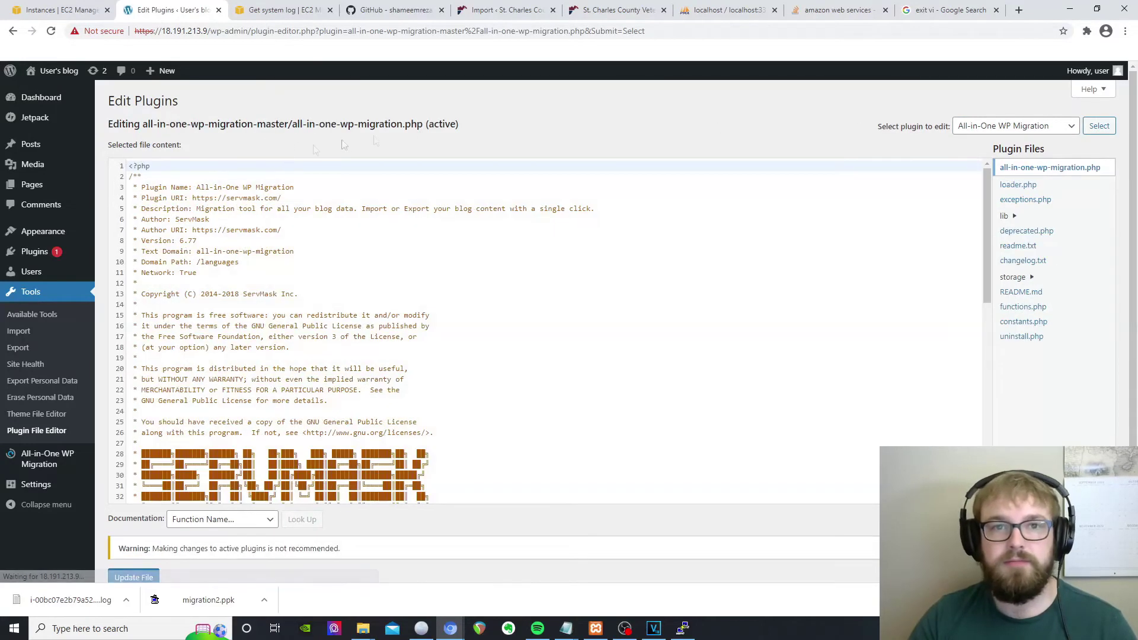
{"action": "left_click", "coordinate": [1020, 326]}
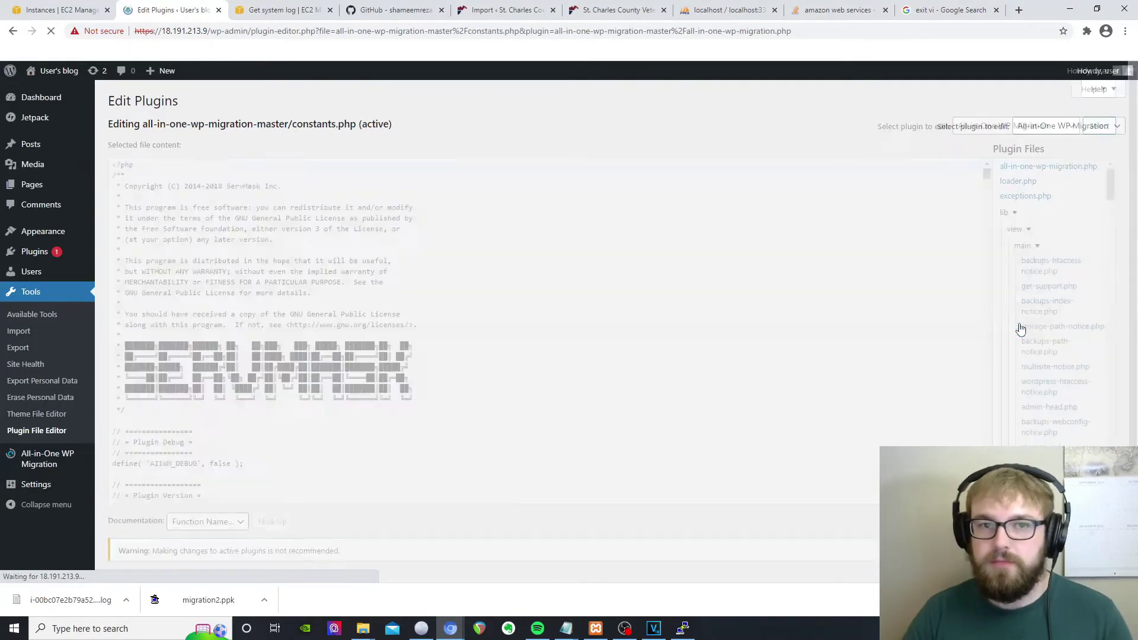
Step: Search the constants.php code for max_file to locate the AI1WM_MAX_FILE_SIZE line
{"action": "key", "text": "ctrl+f"}
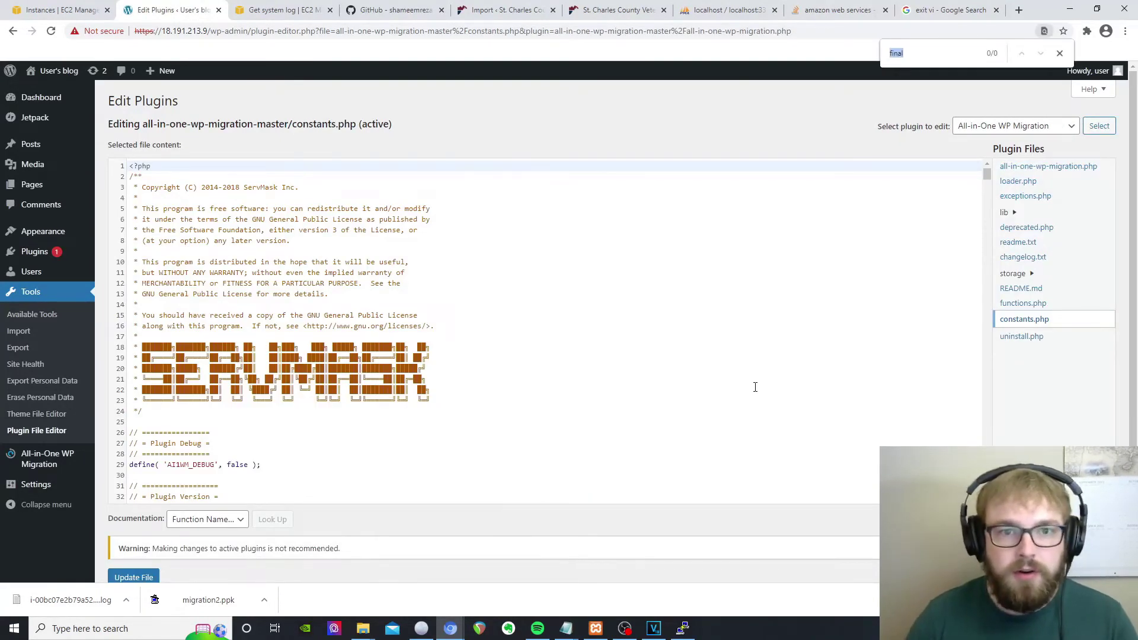
{"action": "left_click", "coordinate": [772, 272]}
{"action": "left_click", "coordinate": [729, 286]}
{"action": "key", "text": "ctrl+f"}
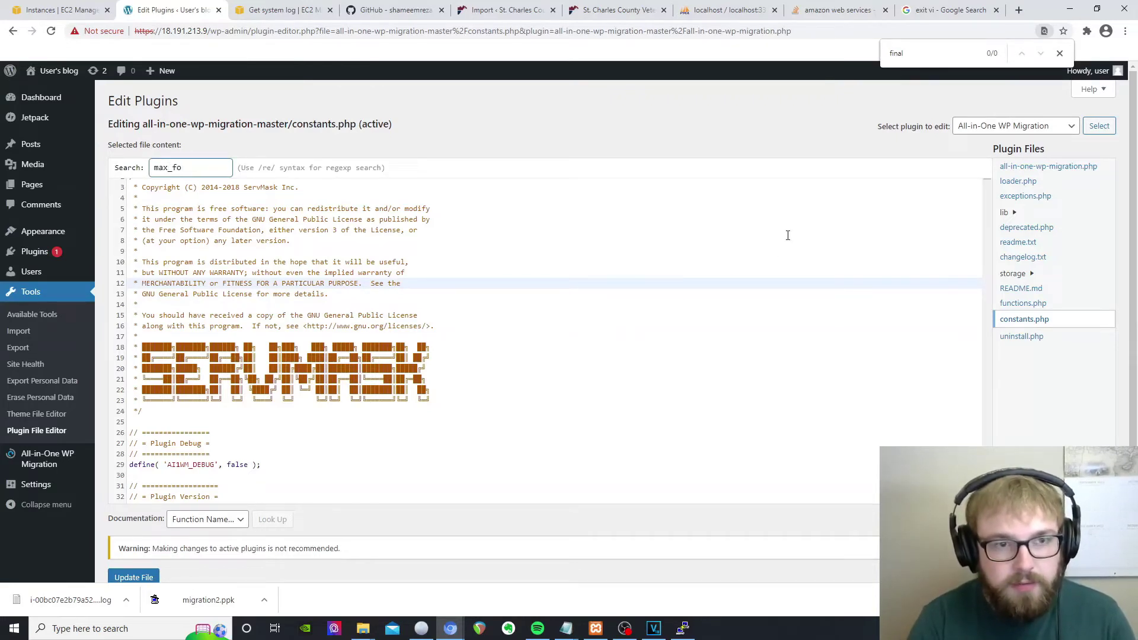
{"action": "type", "text": "max_file"}
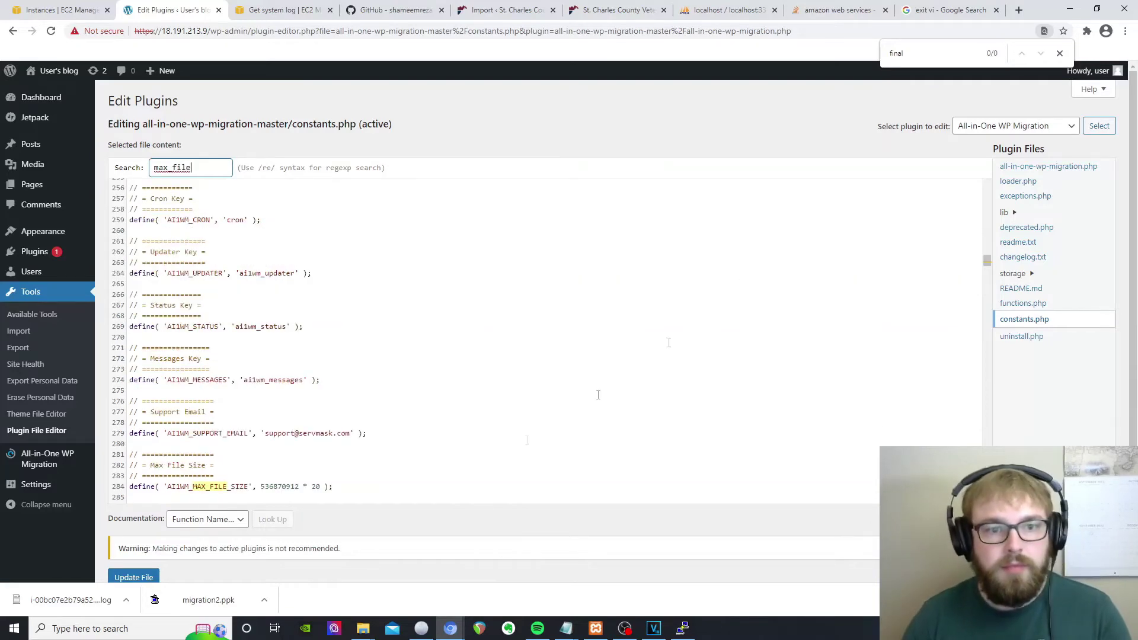
{"action": "scroll", "coordinate": [382, 468], "scroll_direction": "down", "scroll_amount": 3}
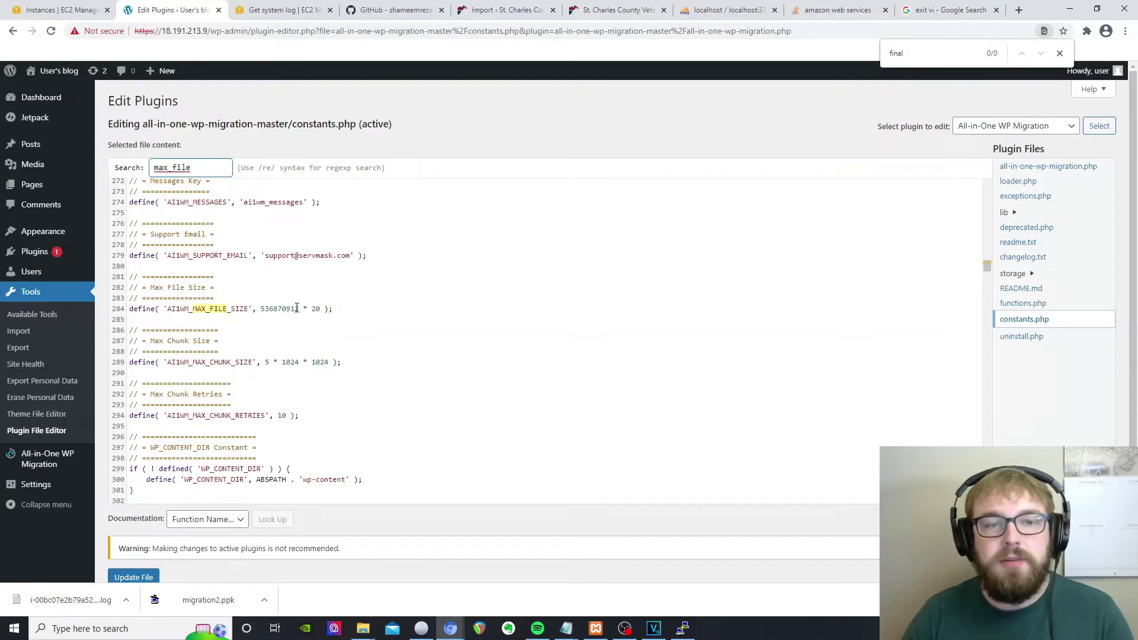
Step: Change the AI1WM_MAX_FILE_SIZE multiplier from 20 to 40 and back to 20, then close the find bar
{"action": "left_click", "coordinate": [317, 308]}
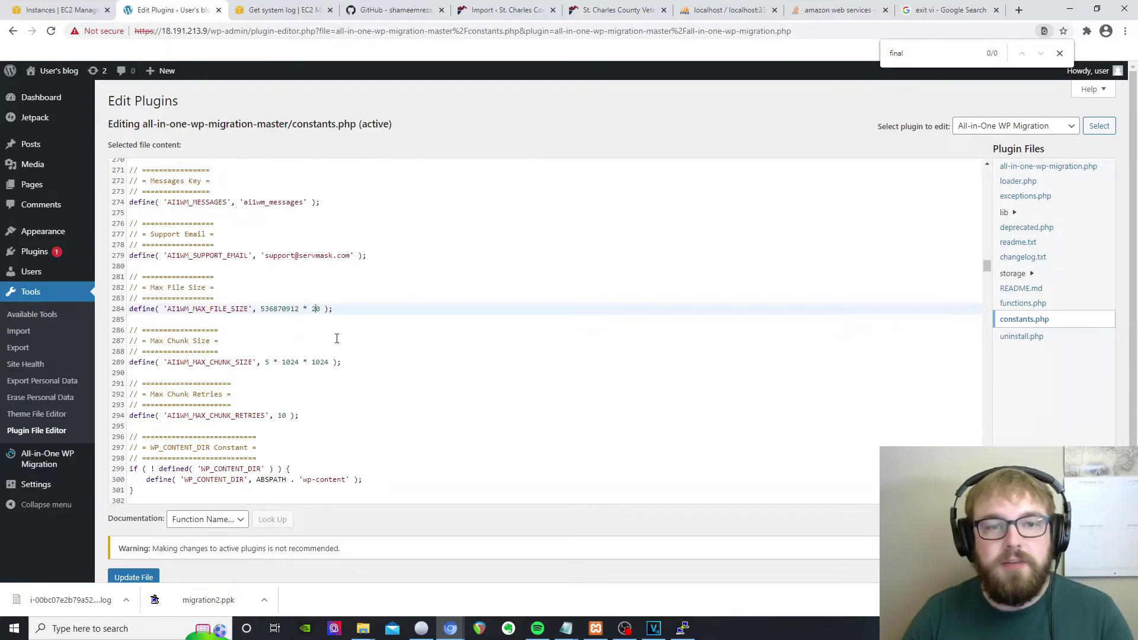
{"action": "key", "text": "BackSpace"}
{"action": "type", "text": "4"}
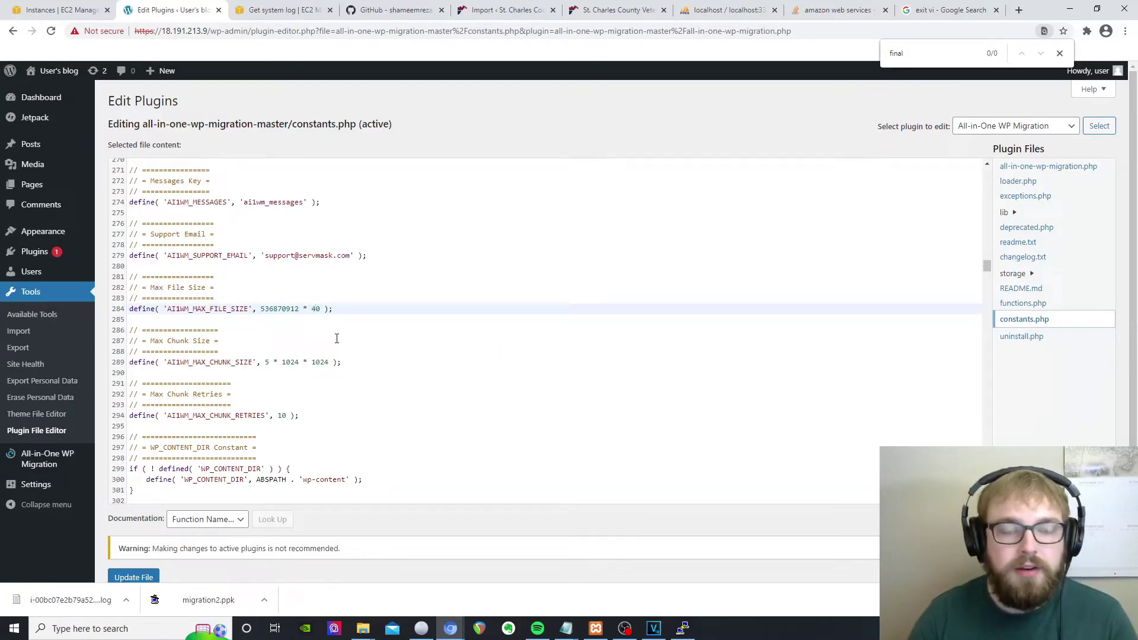
{"action": "key", "text": "BackSpace"}
{"action": "type", "text": "2"}
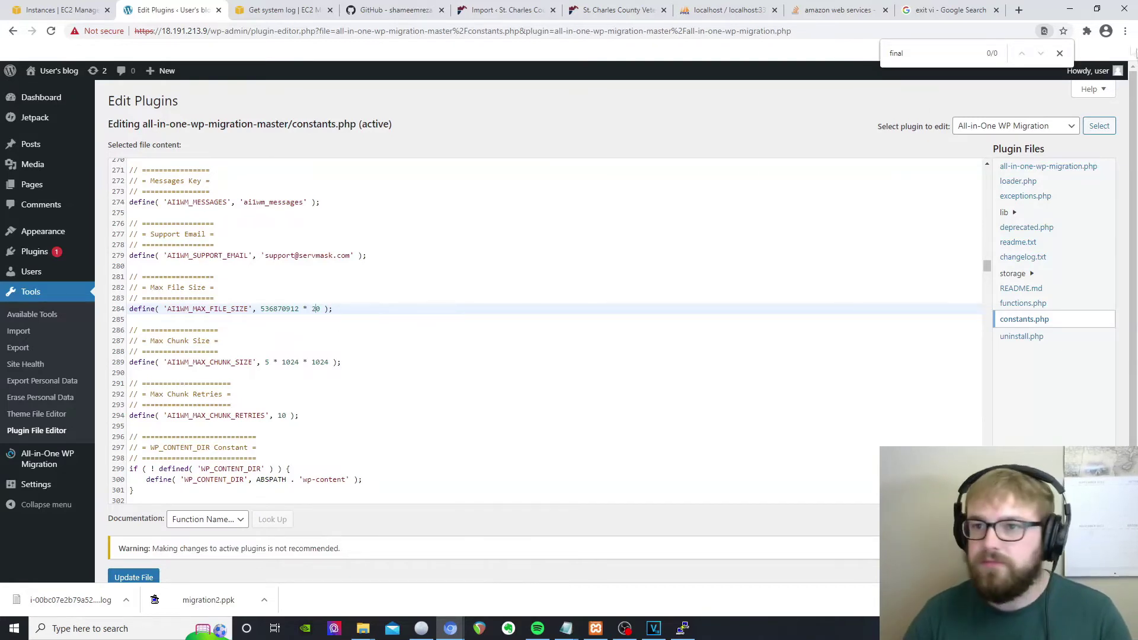
{"action": "left_click", "coordinate": [1060, 53]}
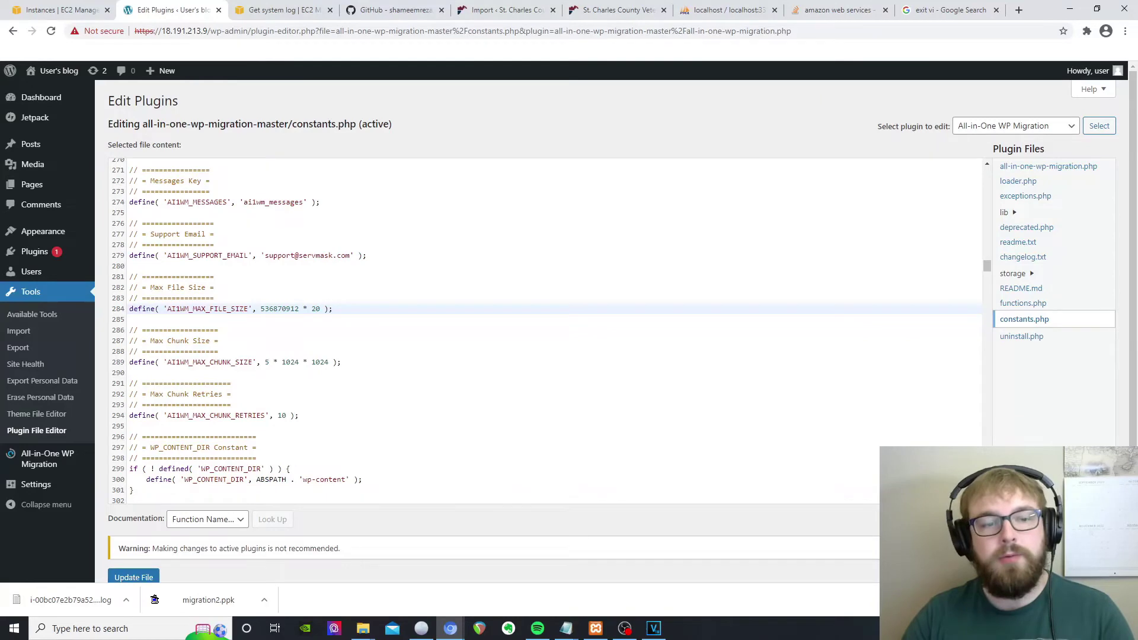
{"action": "left_click", "coordinate": [128, 628]}
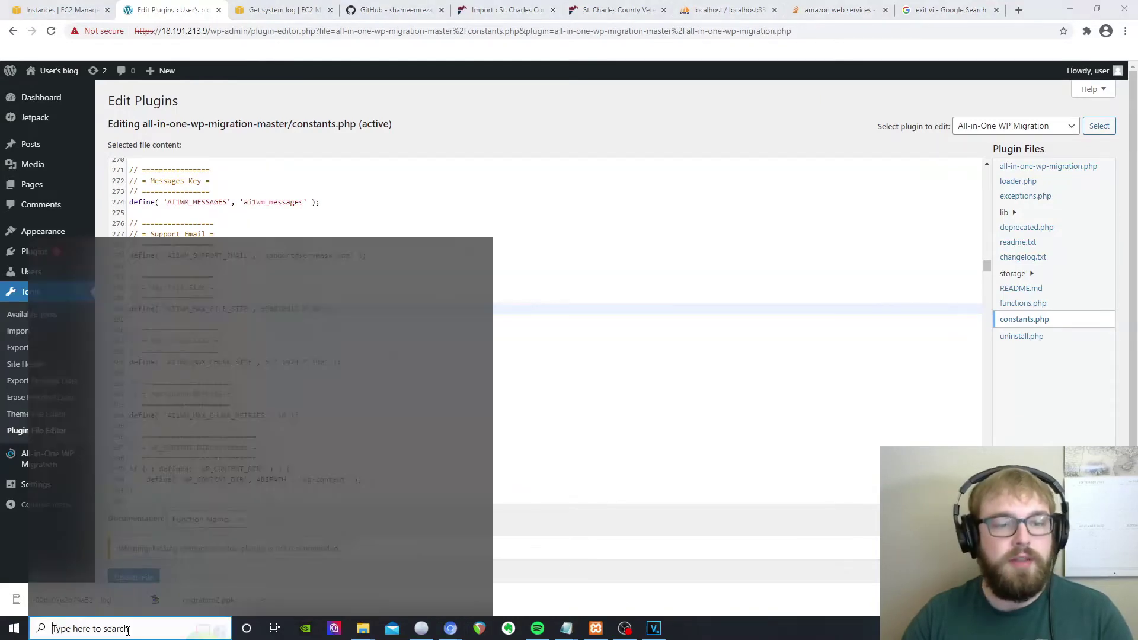
Step: Launch PuTTY, load the migrationEC2 session and log in as bitnami
{"action": "type", "text": "putty"}
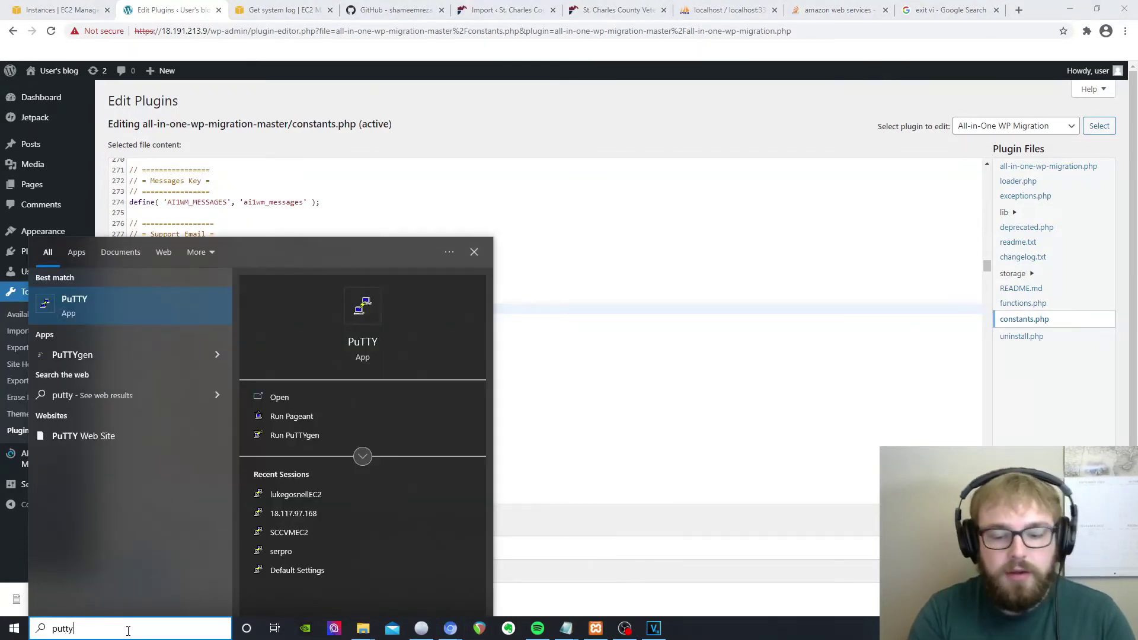
{"action": "key", "text": "Return"}
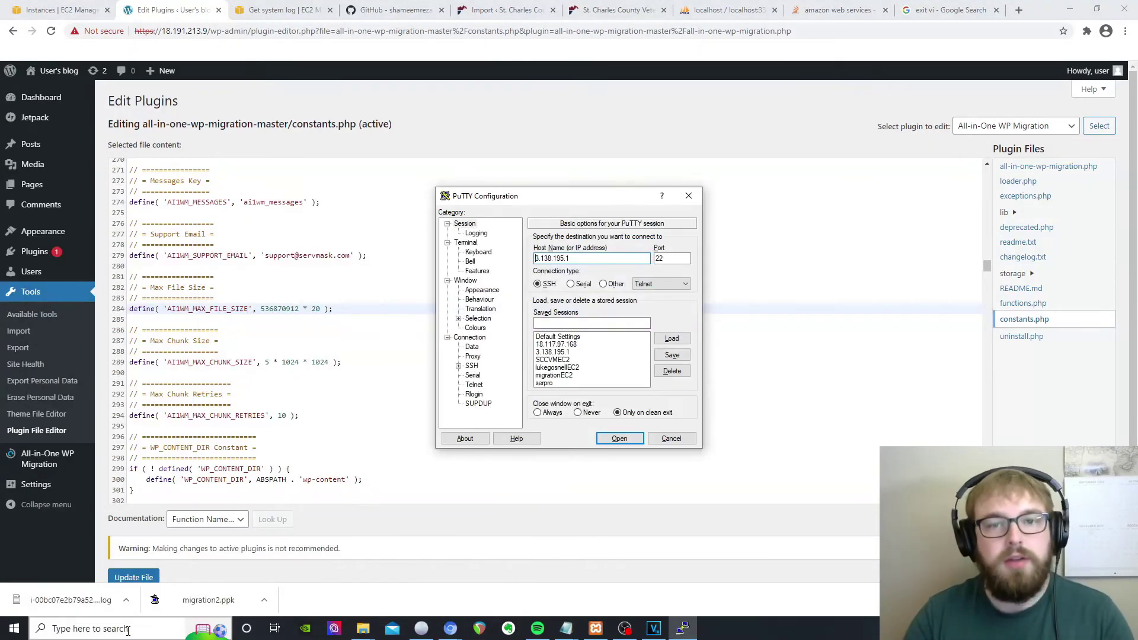
{"action": "left_click", "coordinate": [570, 376]}
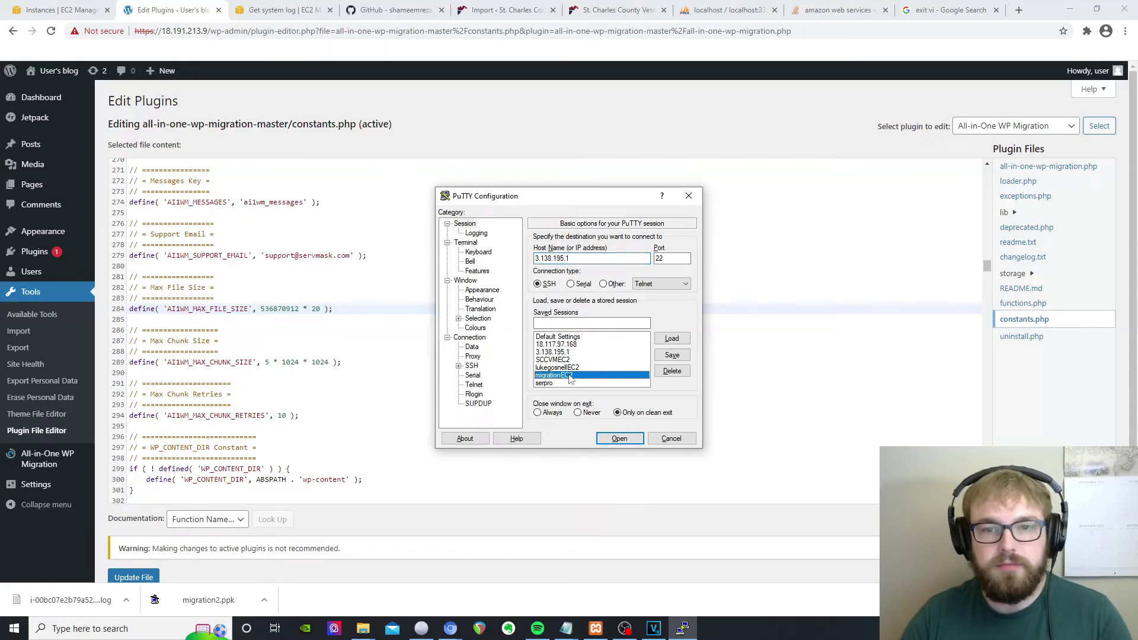
{"action": "left_click", "coordinate": [675, 343]}
{"action": "left_click", "coordinate": [619, 439]}
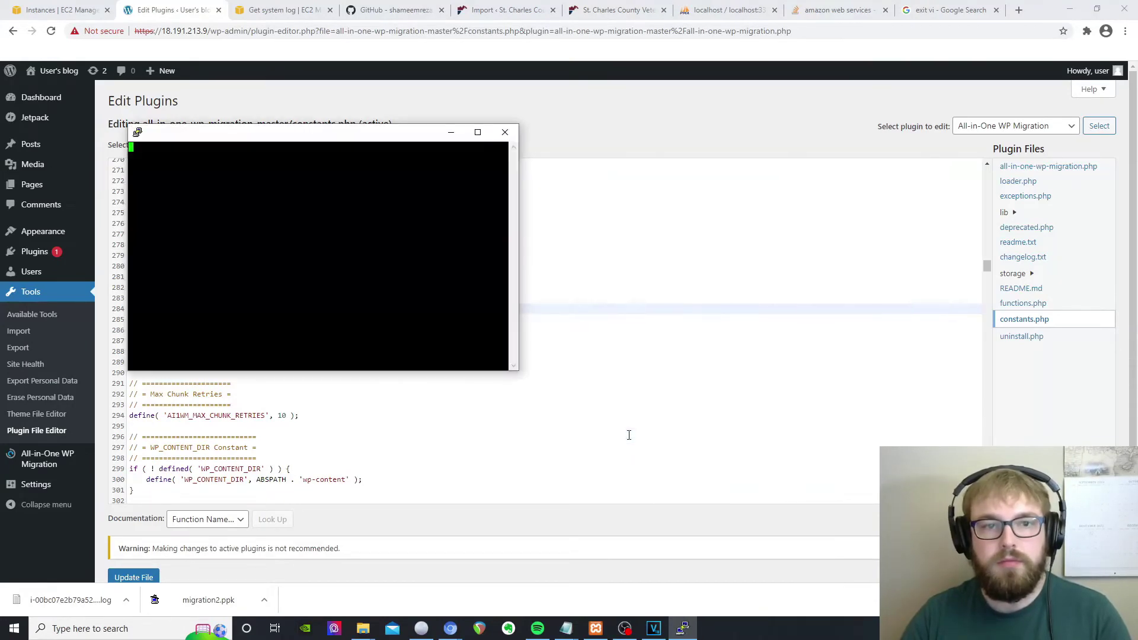
{"action": "type", "text": "bitnami"}
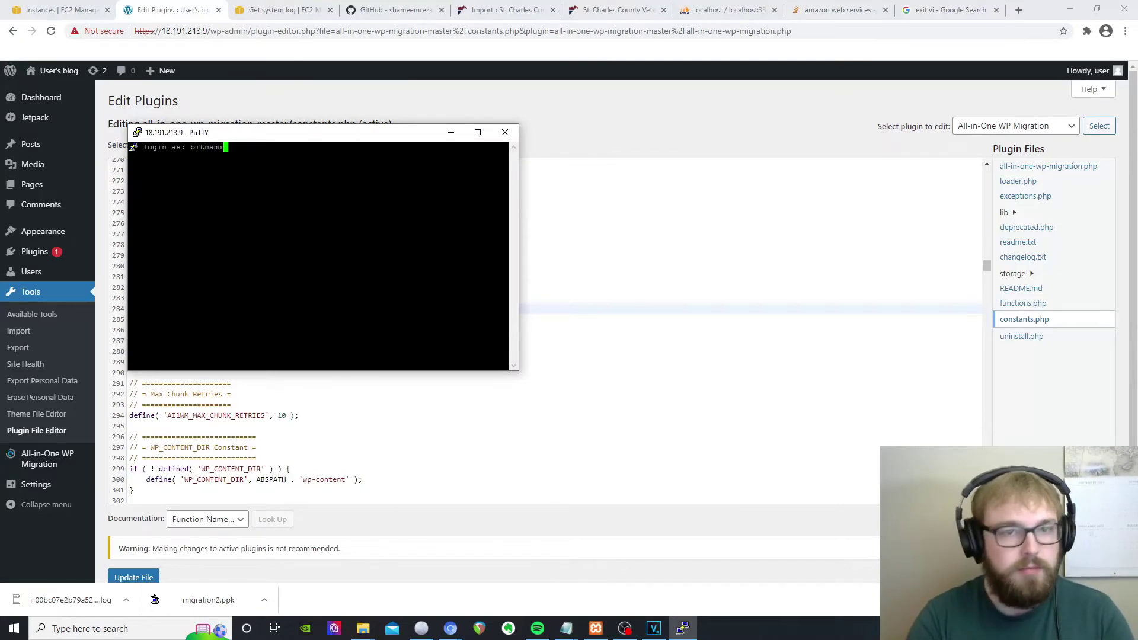
{"action": "key", "text": "Return"}
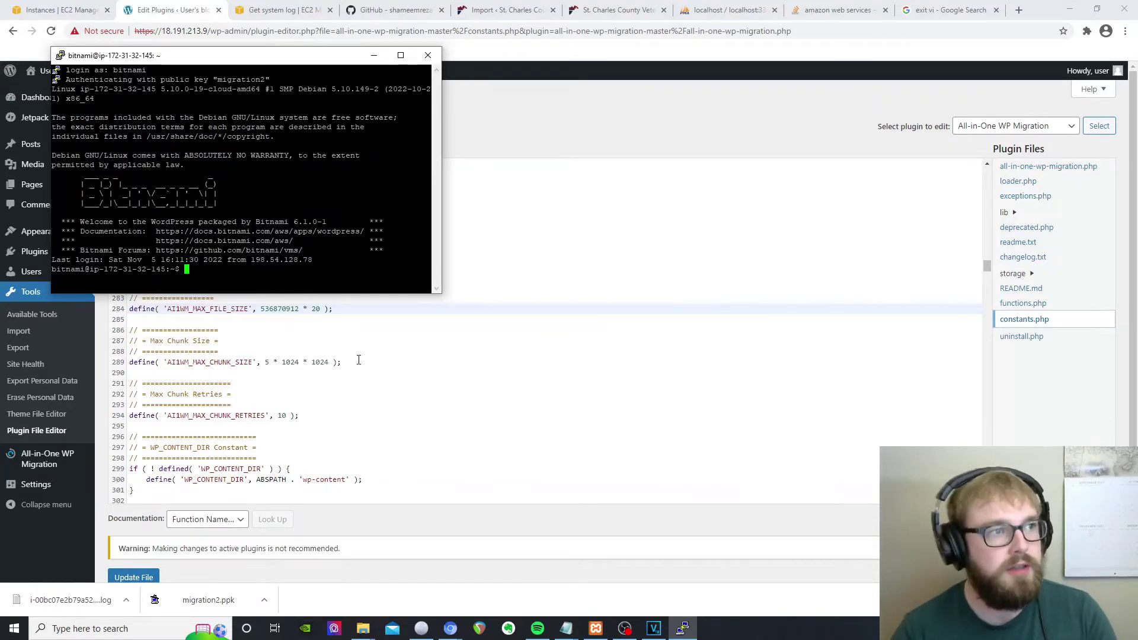
Step: Go to /opt/bitnami/wordpress/wp-content and run sudo stat ai1wm-backups to check its owner
{"action": "type", "text": "cd "}
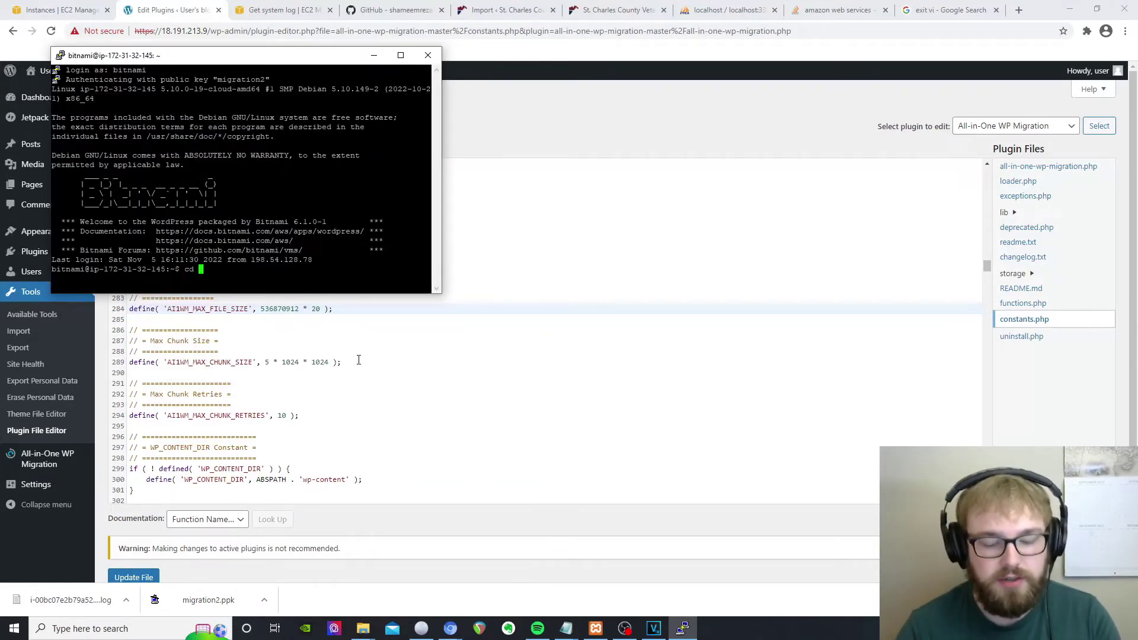
{"action": "type", "text": "../../"}
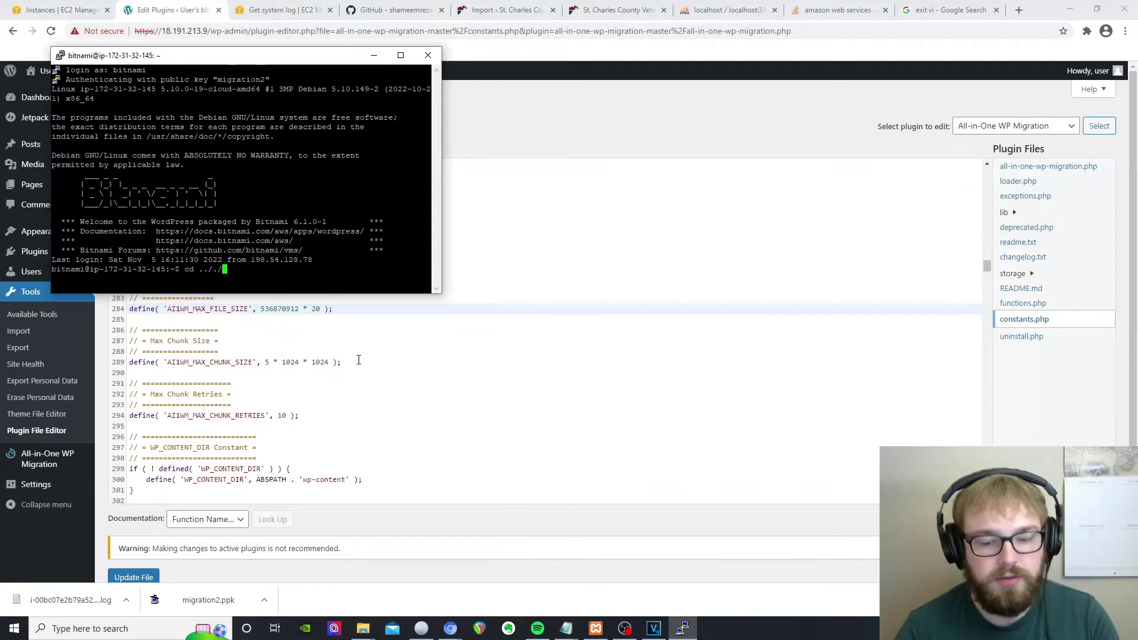
{"action": "type", "text": "./"}
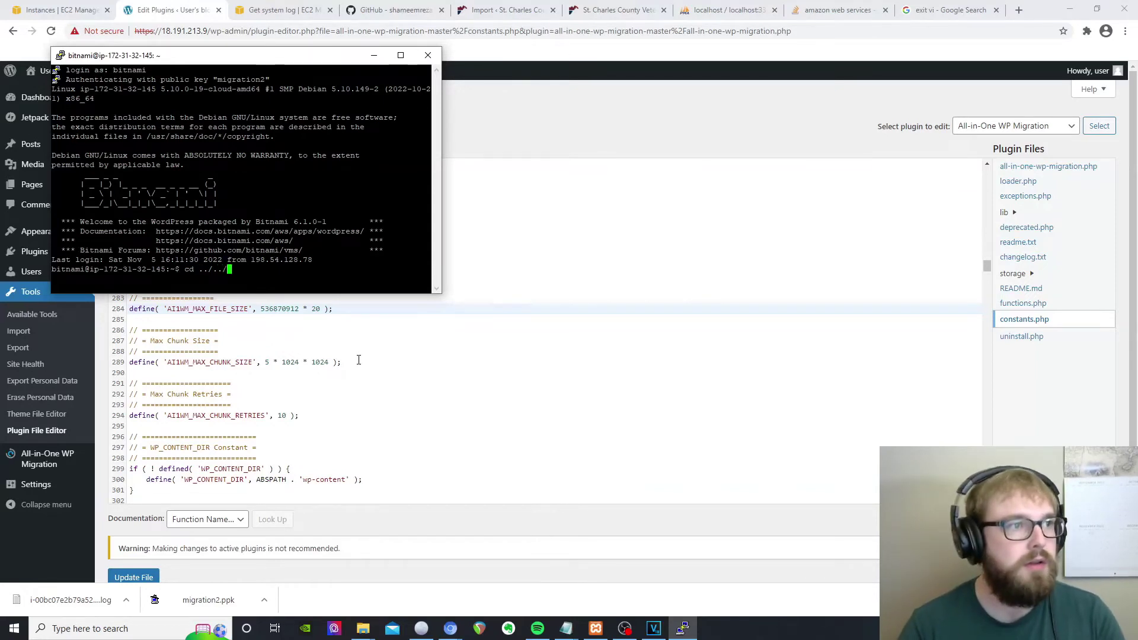
{"action": "type", "text": "opt"}
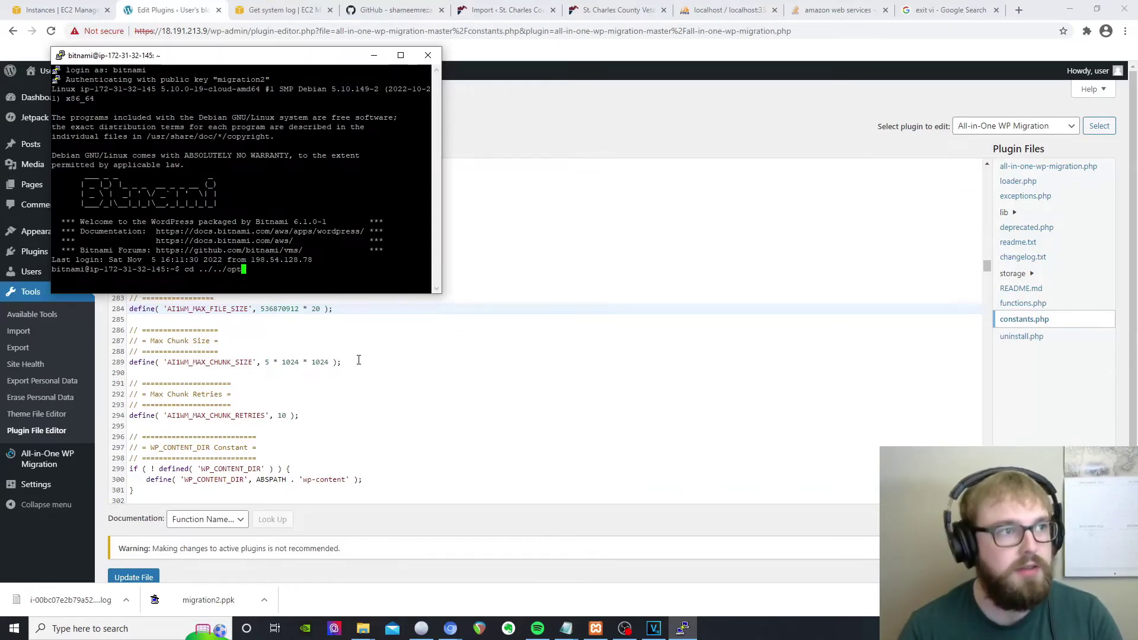
{"action": "type", "text": "/bitnam"}
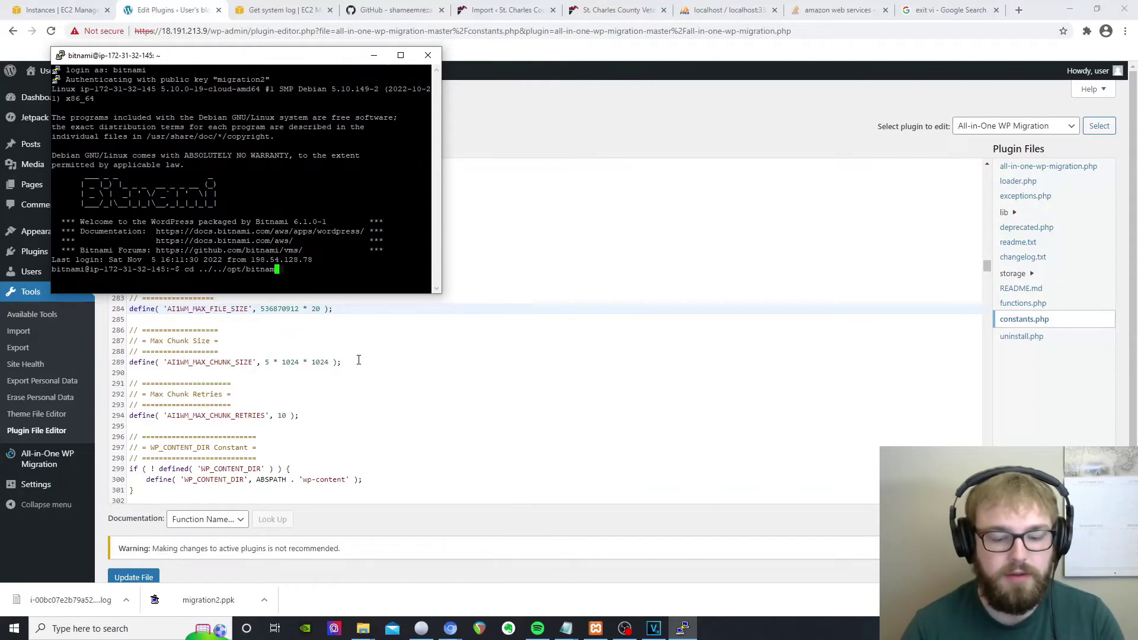
{"action": "type", "text": "i/w"}
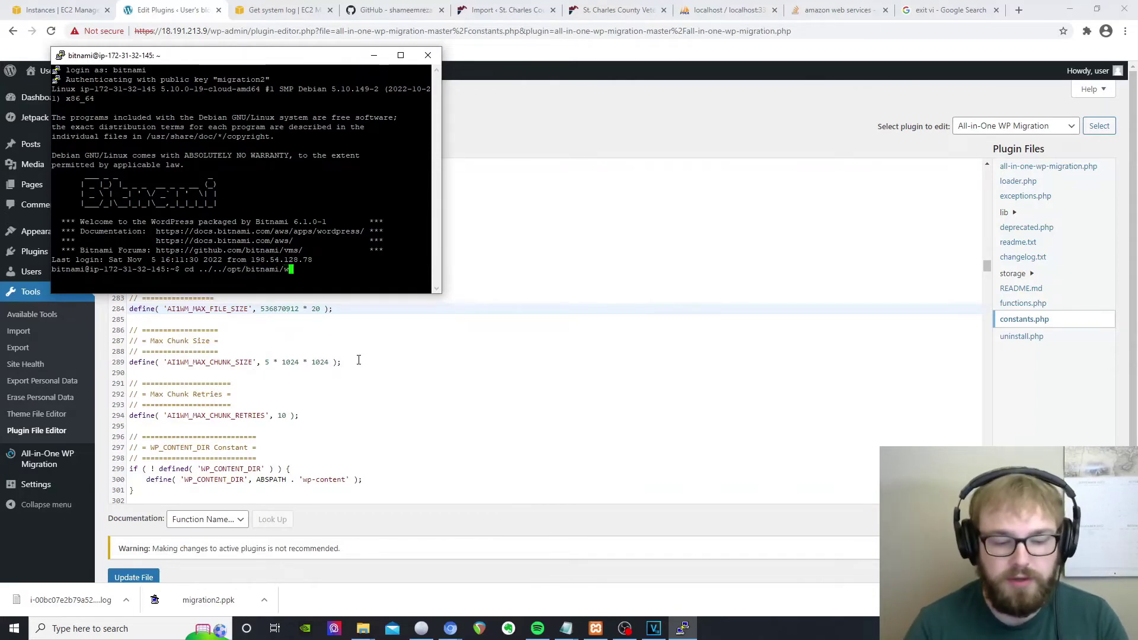
{"action": "type", "text": "ordpress/"}
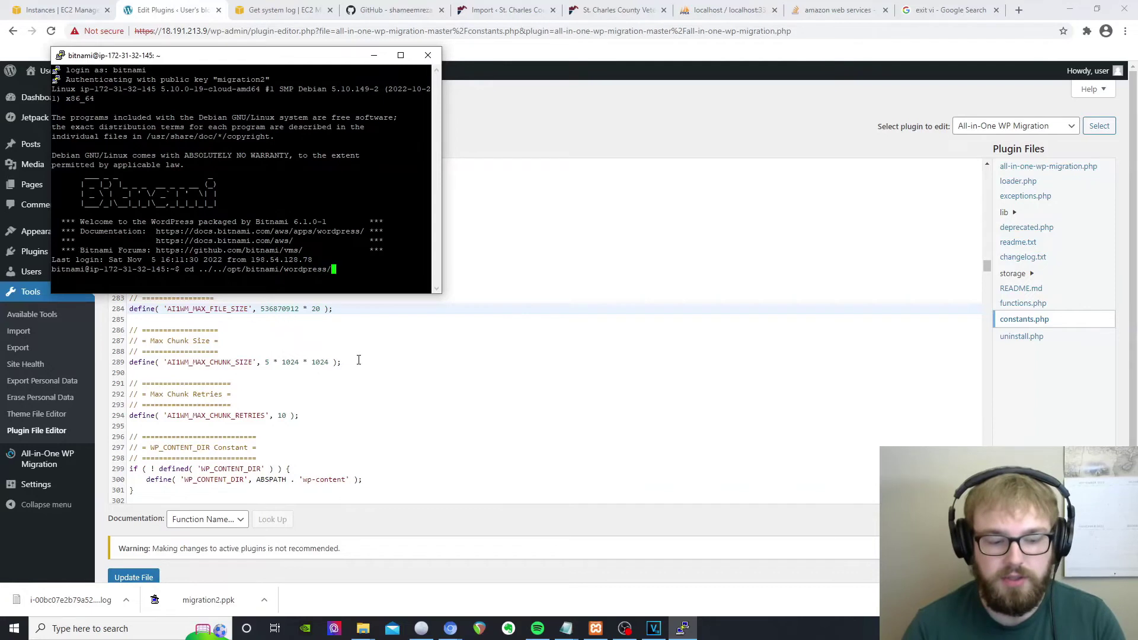
{"action": "type", "text": "wp-cont"}
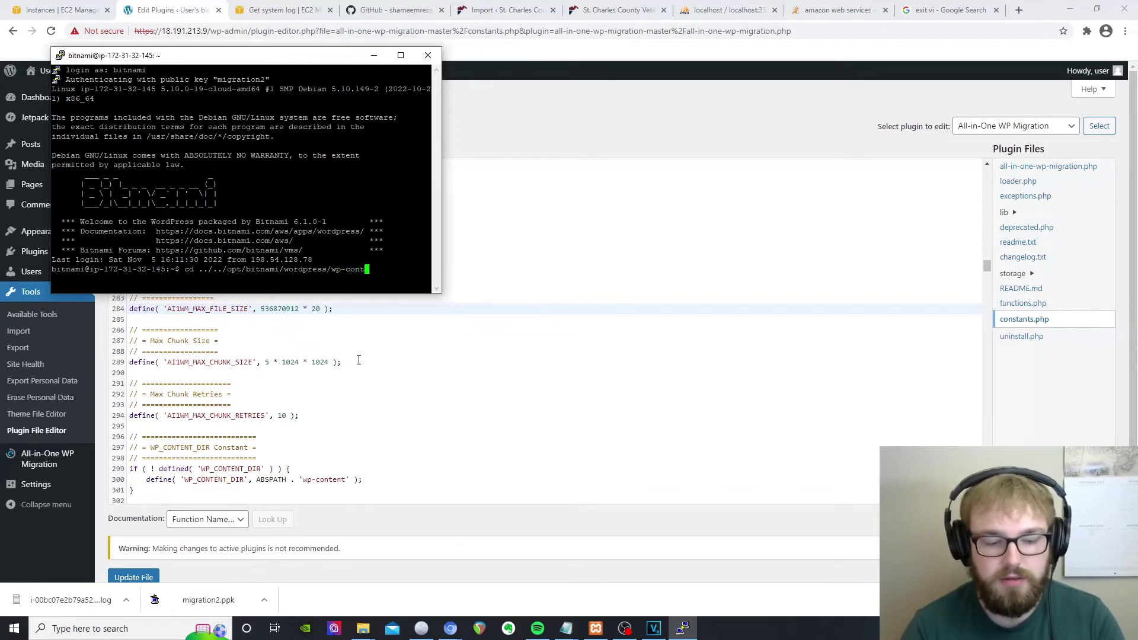
{"action": "type", "text": "ent"}
{"action": "key", "text": "Return"}
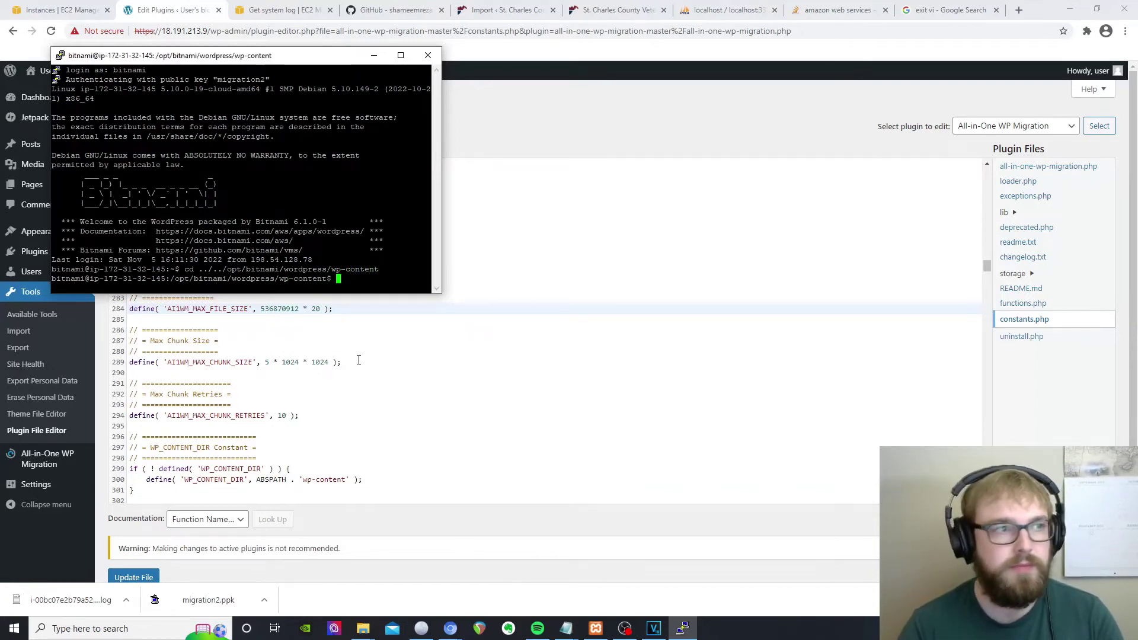
{"action": "type", "text": "s"}
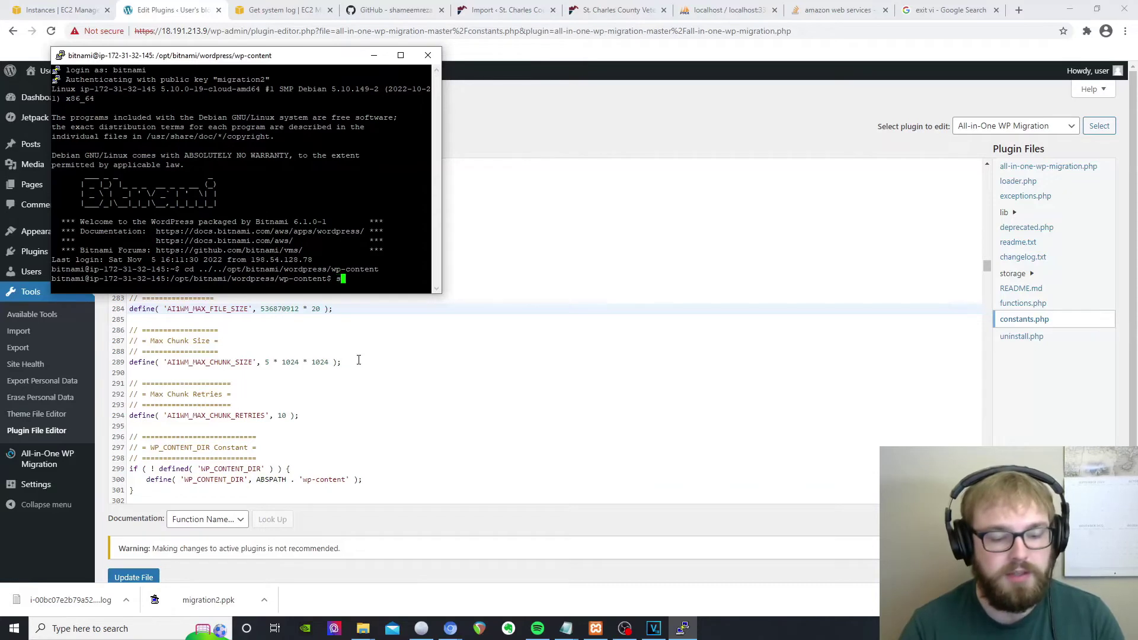
{"action": "type", "text": "udo stat "}
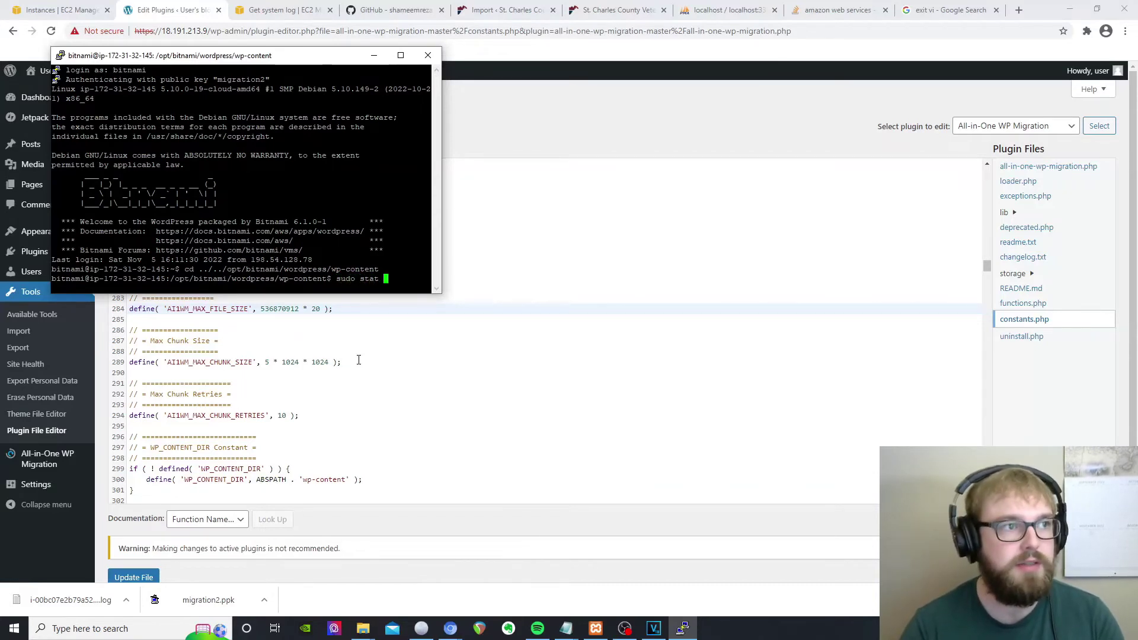
{"action": "type", "text": "ai1"}
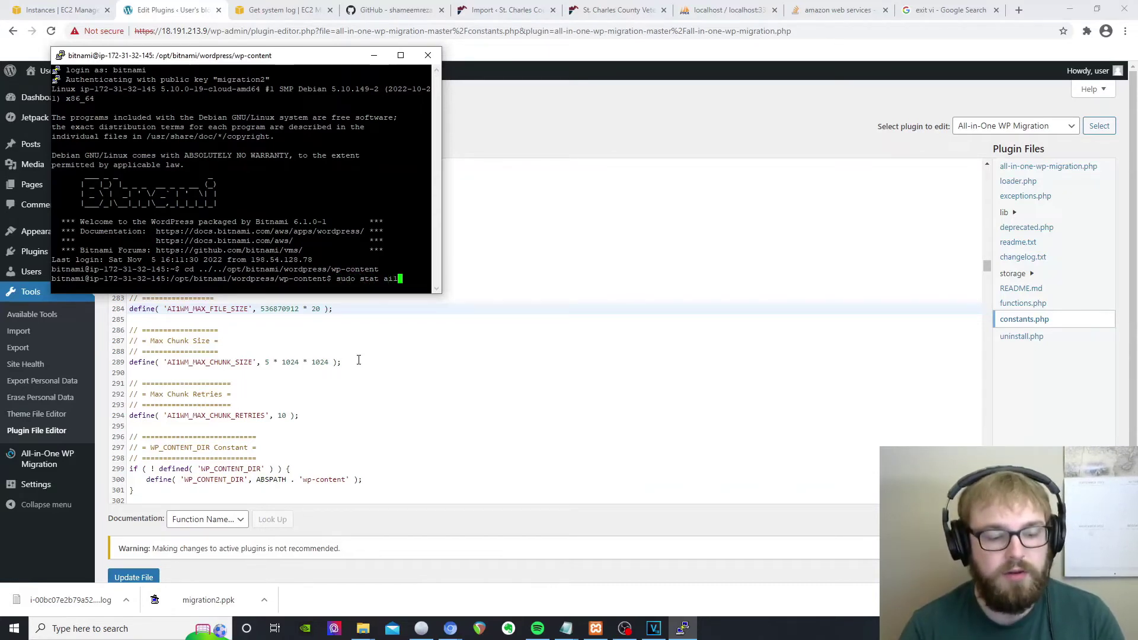
{"action": "type", "text": "wm-"}
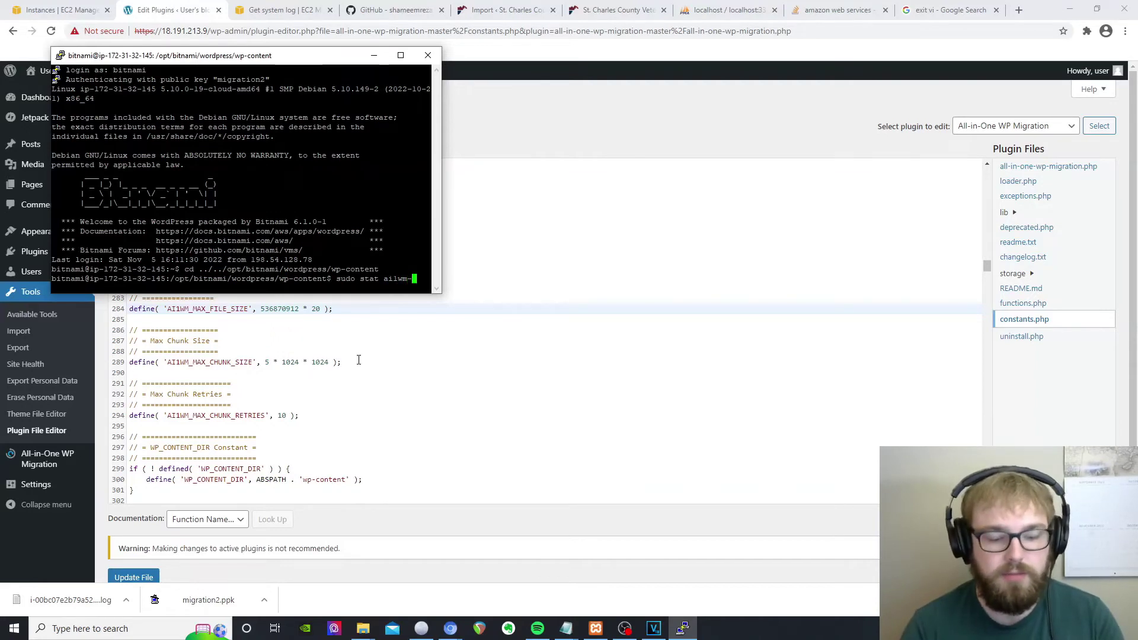
{"action": "type", "text": "backups"}
{"action": "key", "text": "Return"}
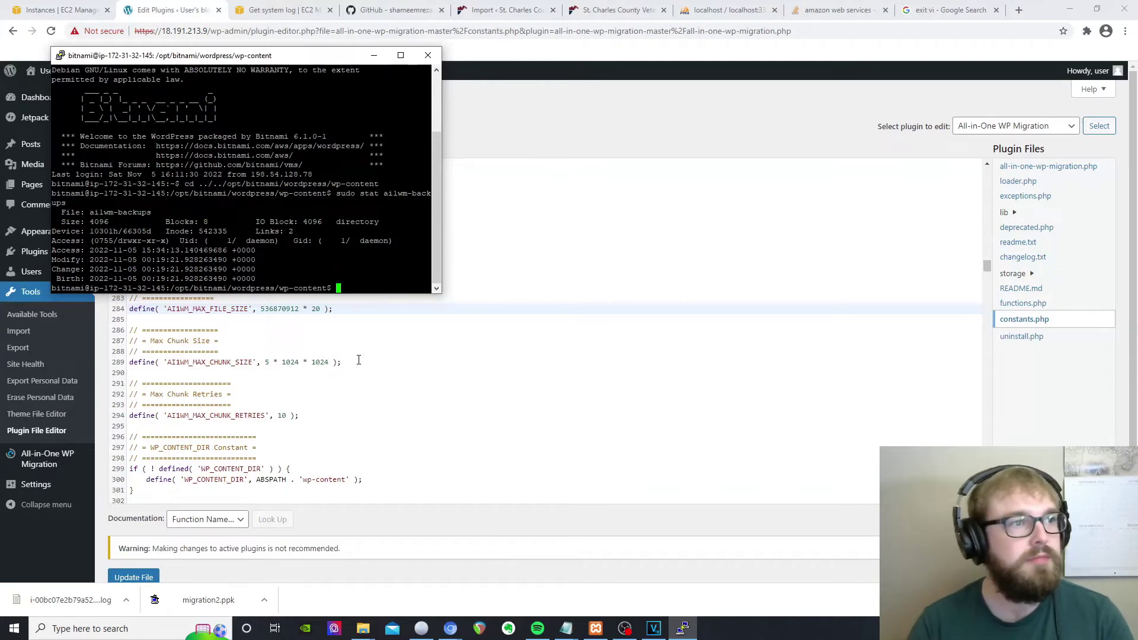
Step: Make bitnami the owner of ai1wm-backups with sudo chown and add write permission with chmod +w
{"action": "type", "text": "sud"}
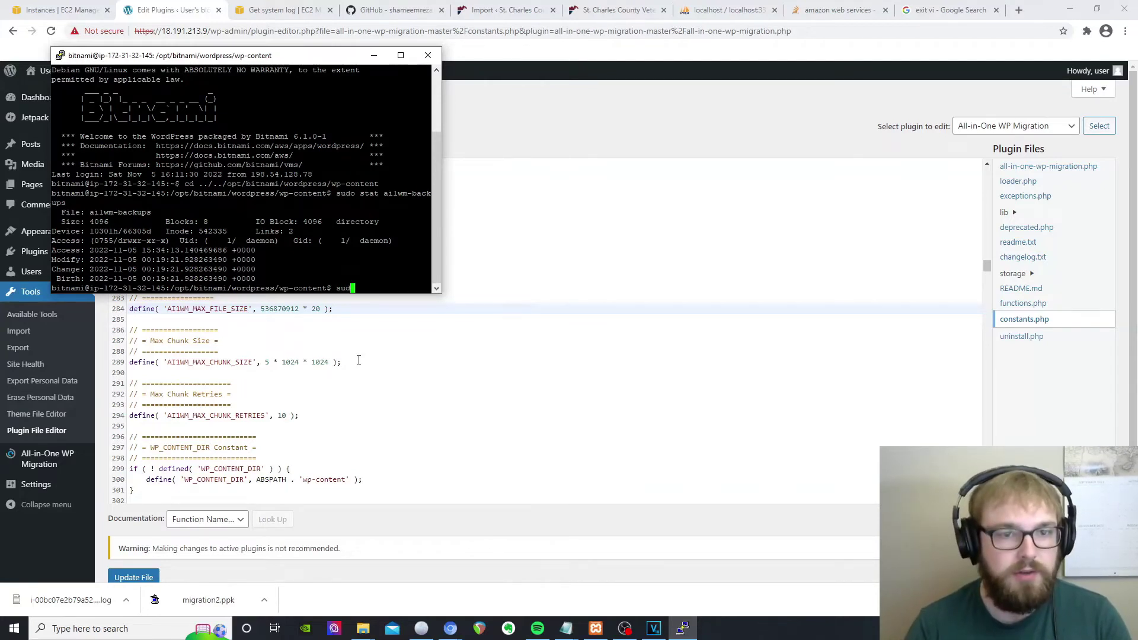
{"action": "type", "text": "o chown "}
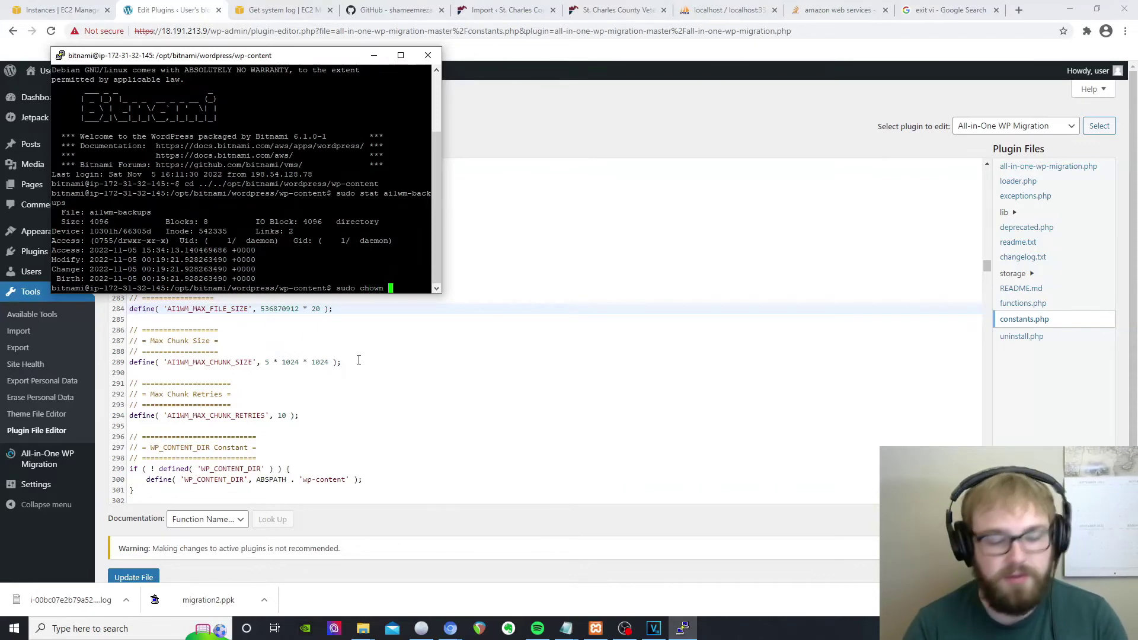
{"action": "type", "text": "bitnami"}
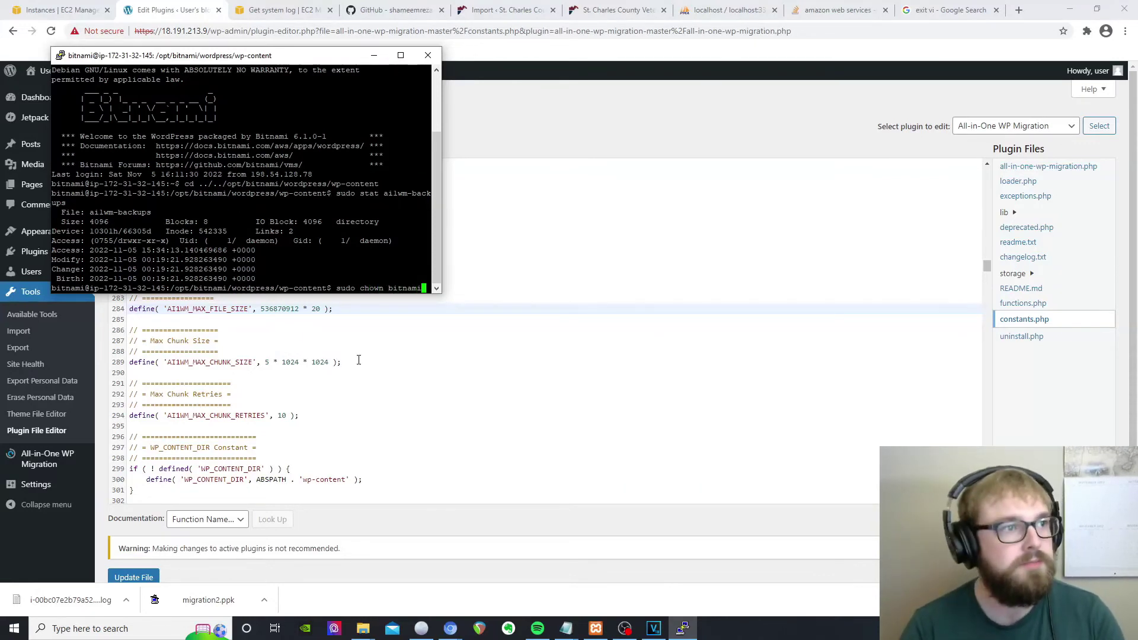
{"action": "type", "text": " a"}
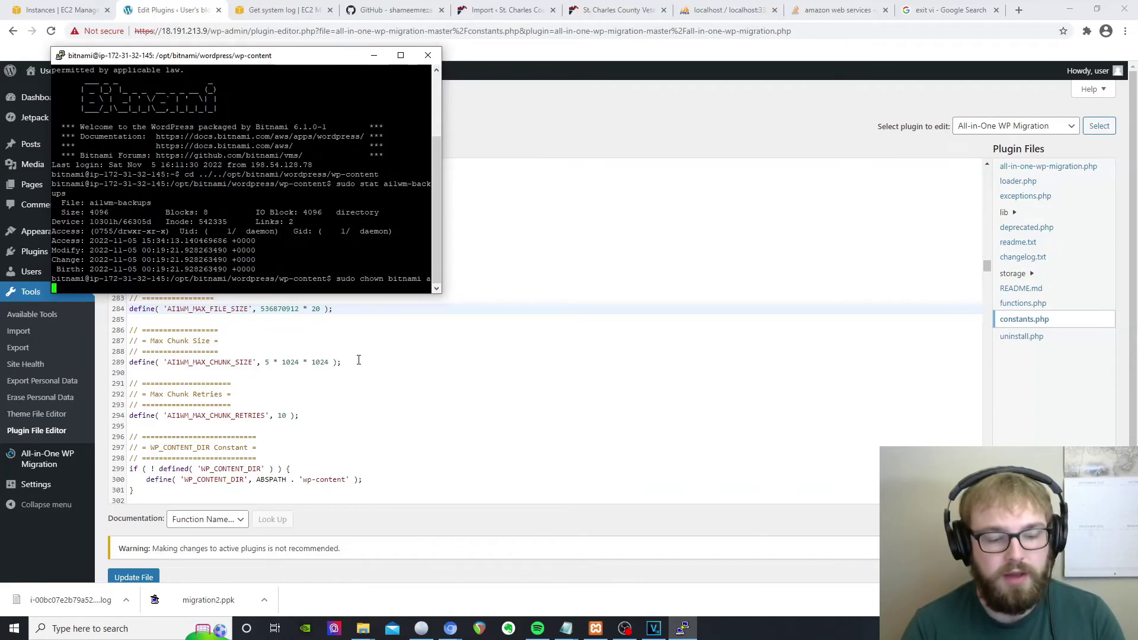
{"action": "type", "text": "ilwm-backups"}
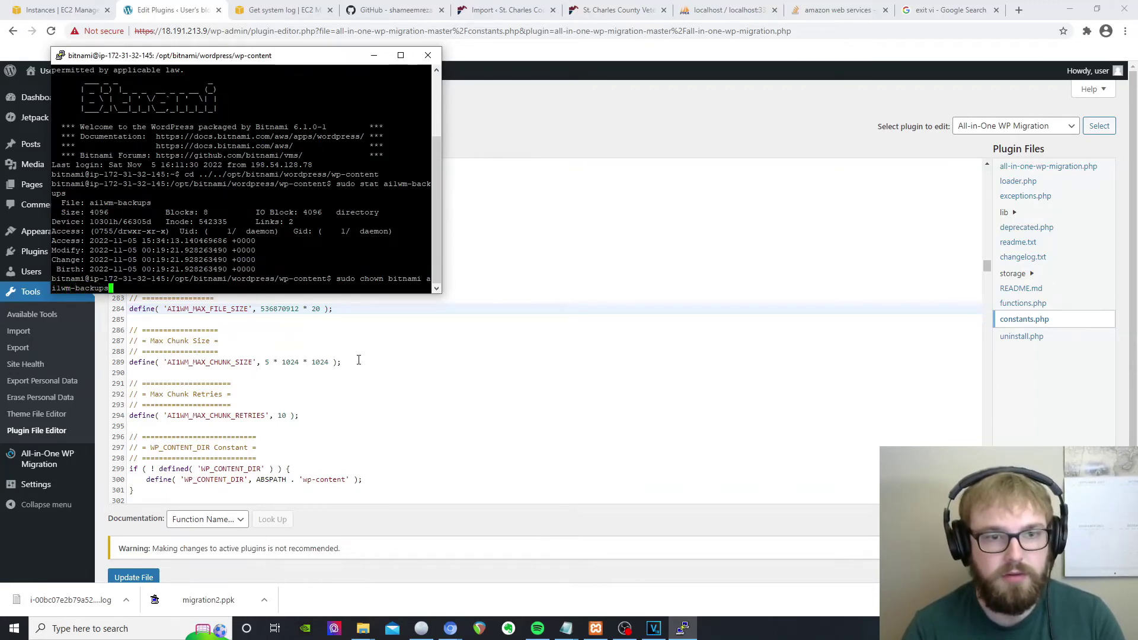
{"action": "key", "text": "Return"}
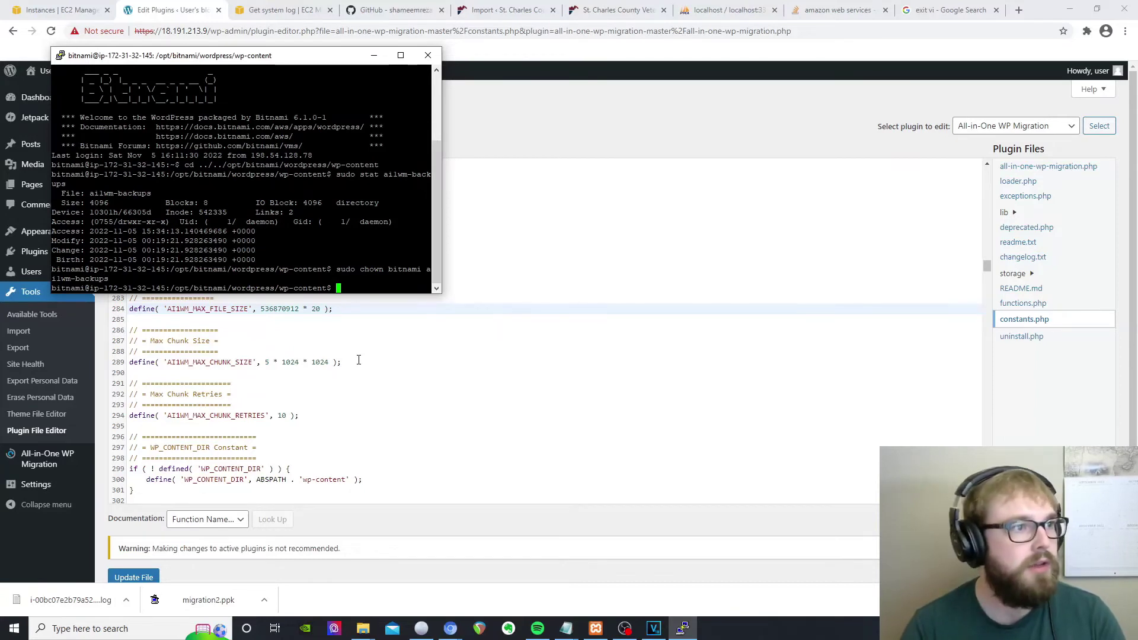
{"action": "type", "text": "su"}
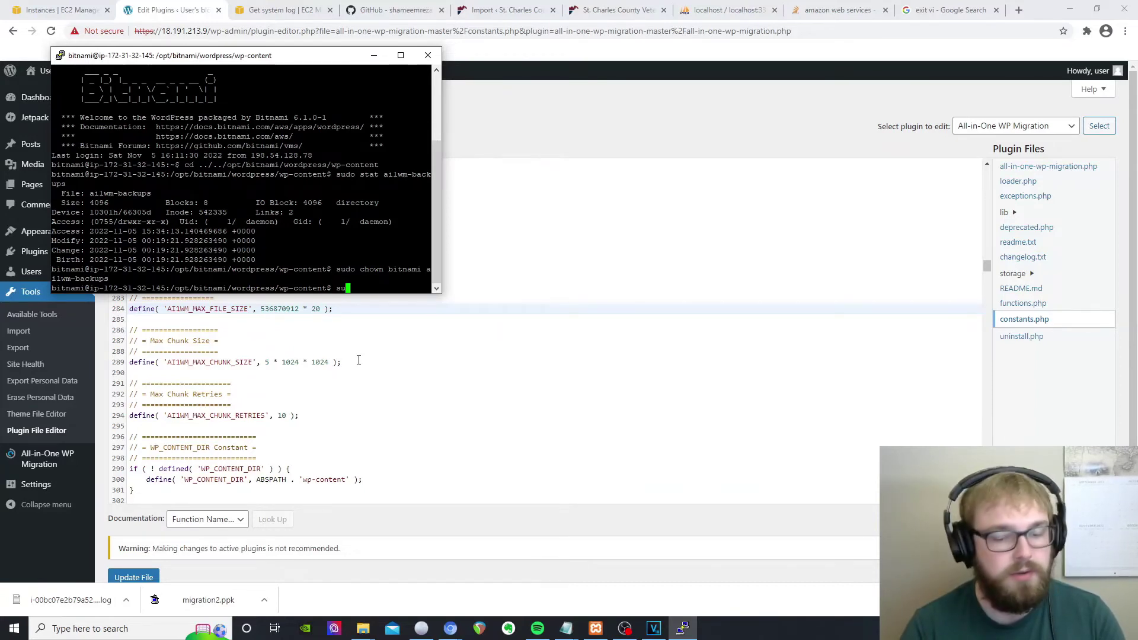
{"action": "type", "text": "do ch"}
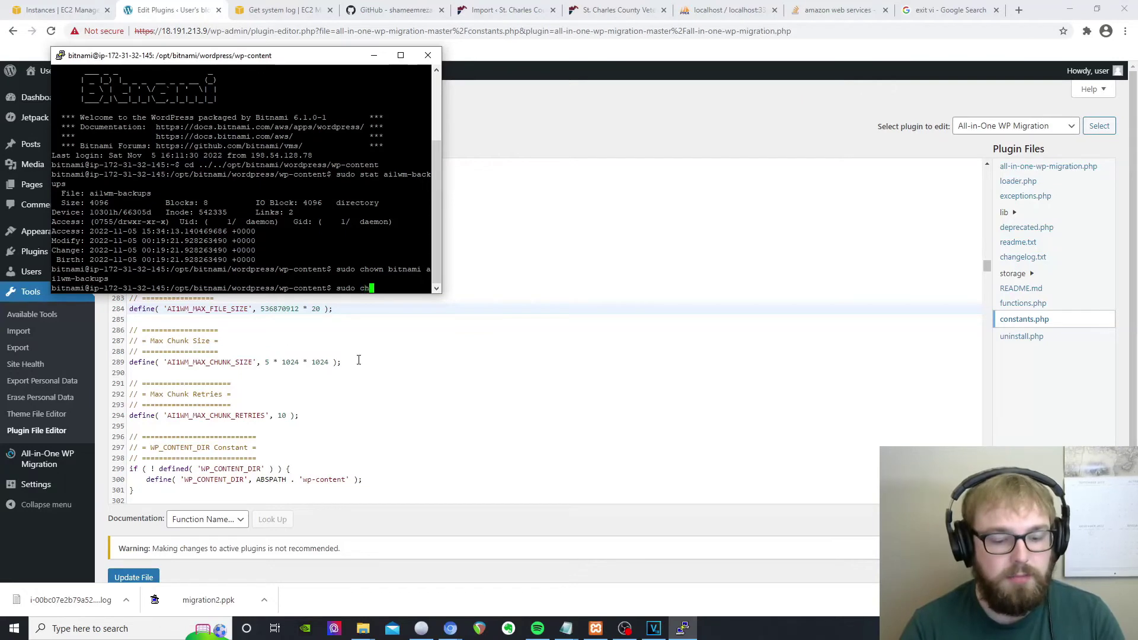
{"action": "type", "text": "mod"}
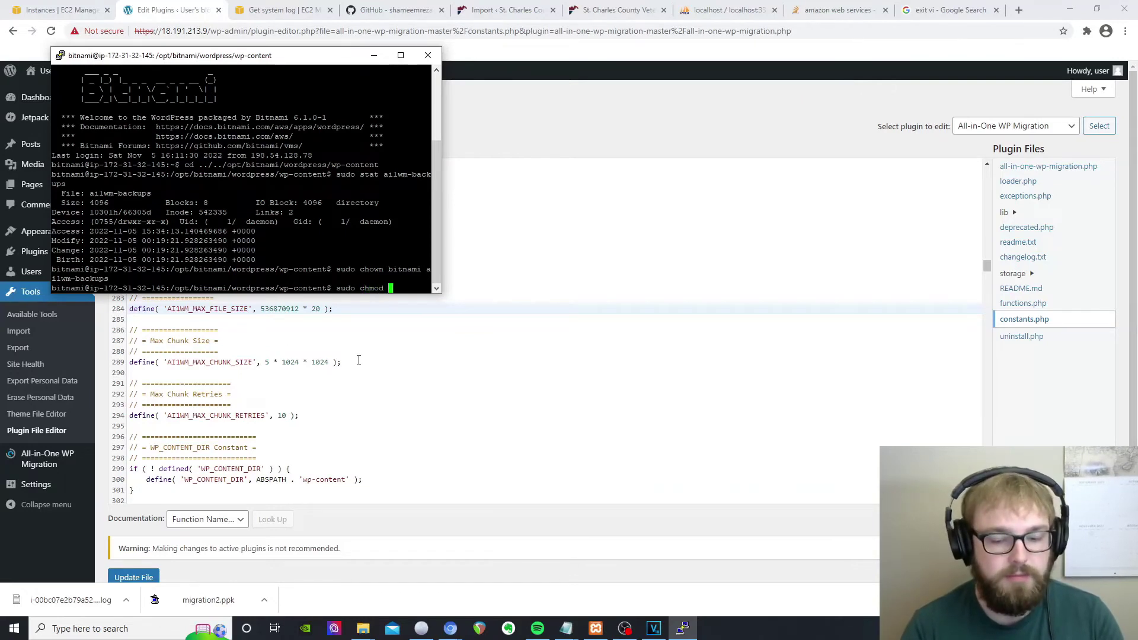
{"action": "type", "text": " +w"}
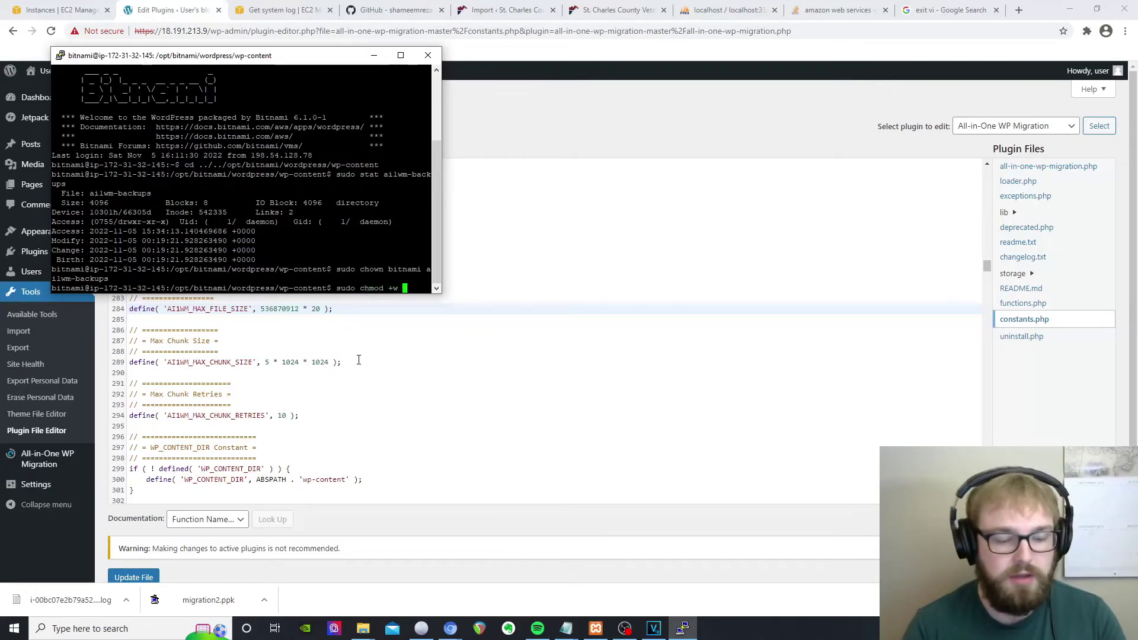
{"action": "type", "text": " ai"}
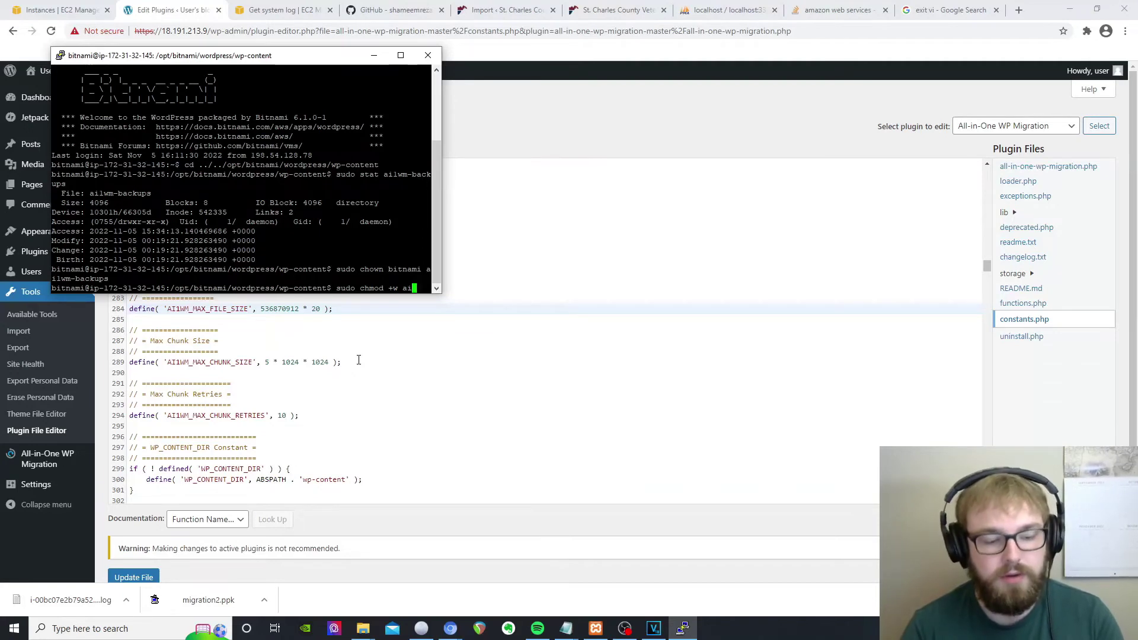
{"action": "type", "text": "lwm-ba"}
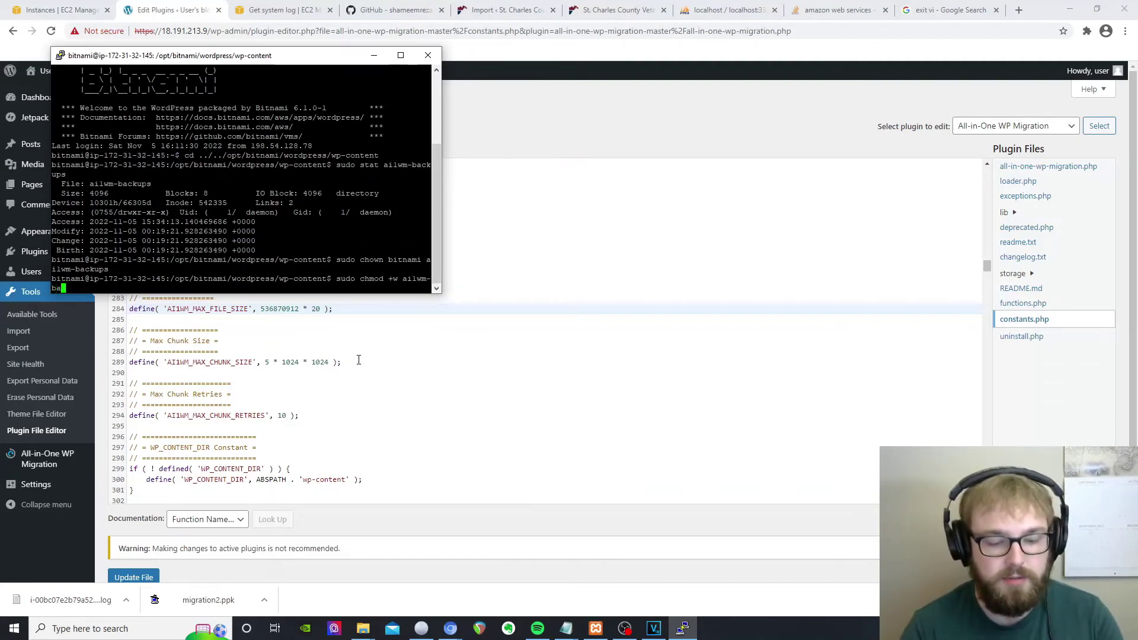
{"action": "type", "text": "ckups"}
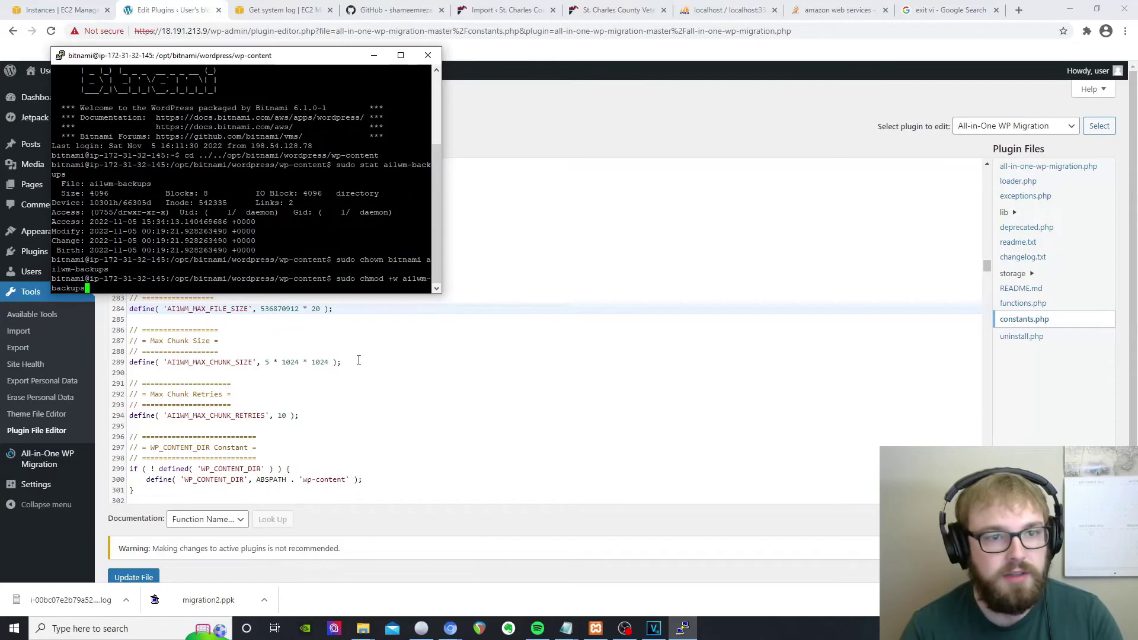
{"action": "key", "text": "Return"}
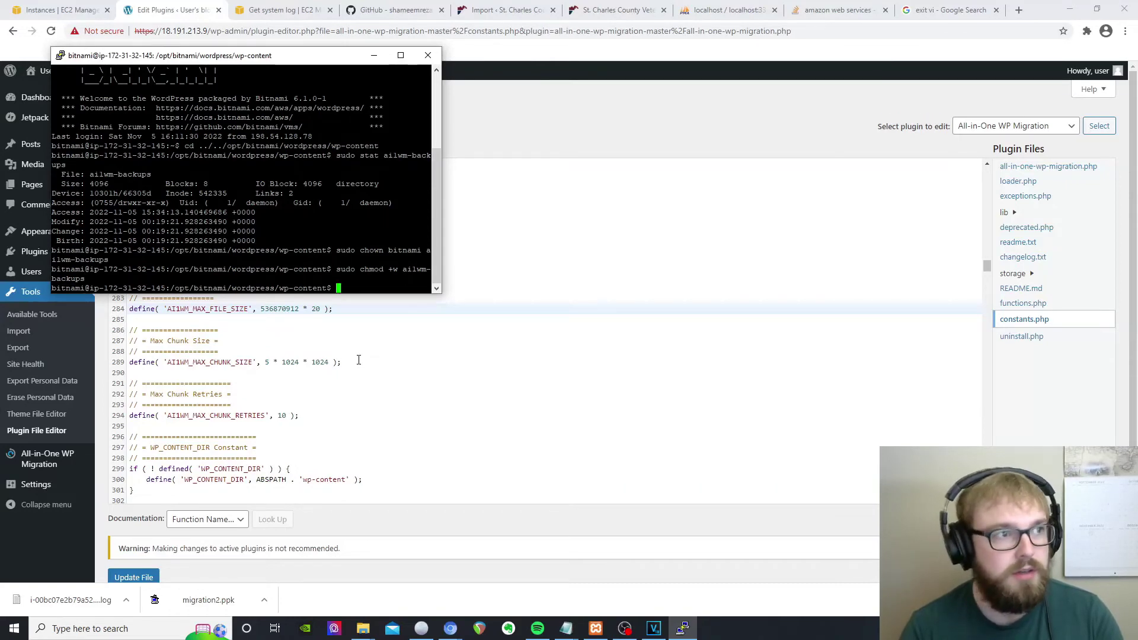
{"action": "left_click", "coordinate": [59, 10]}
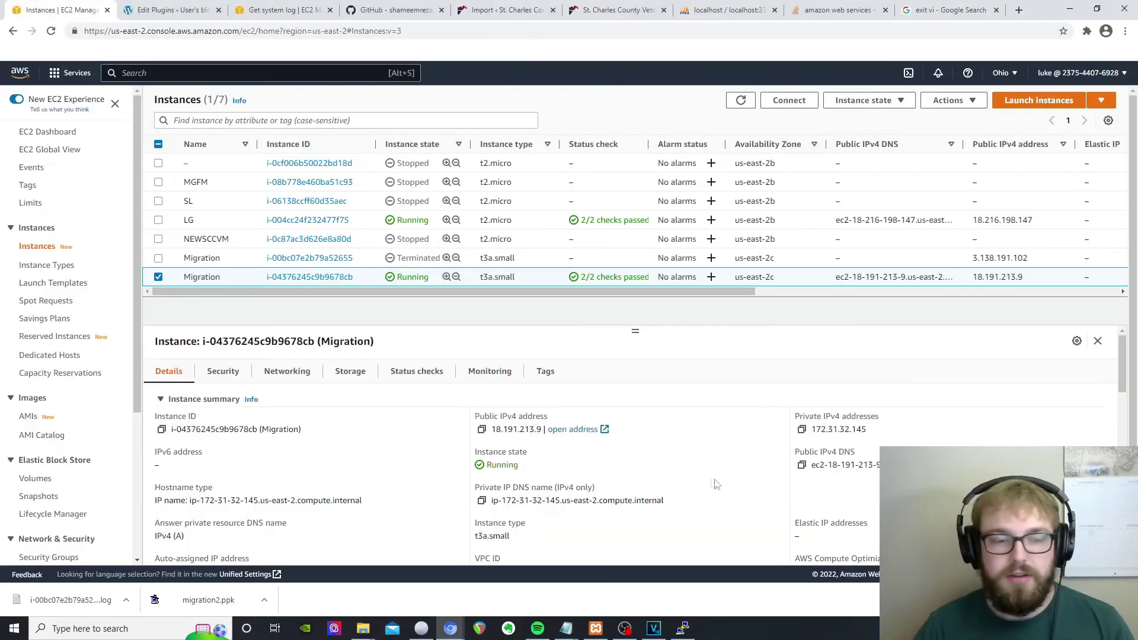
Step: Launch FileZilla and replace the old Site Manager entry with a fresh SFTP site
{"action": "left_click", "coordinate": [125, 628]}
{"action": "type", "text": "file"}
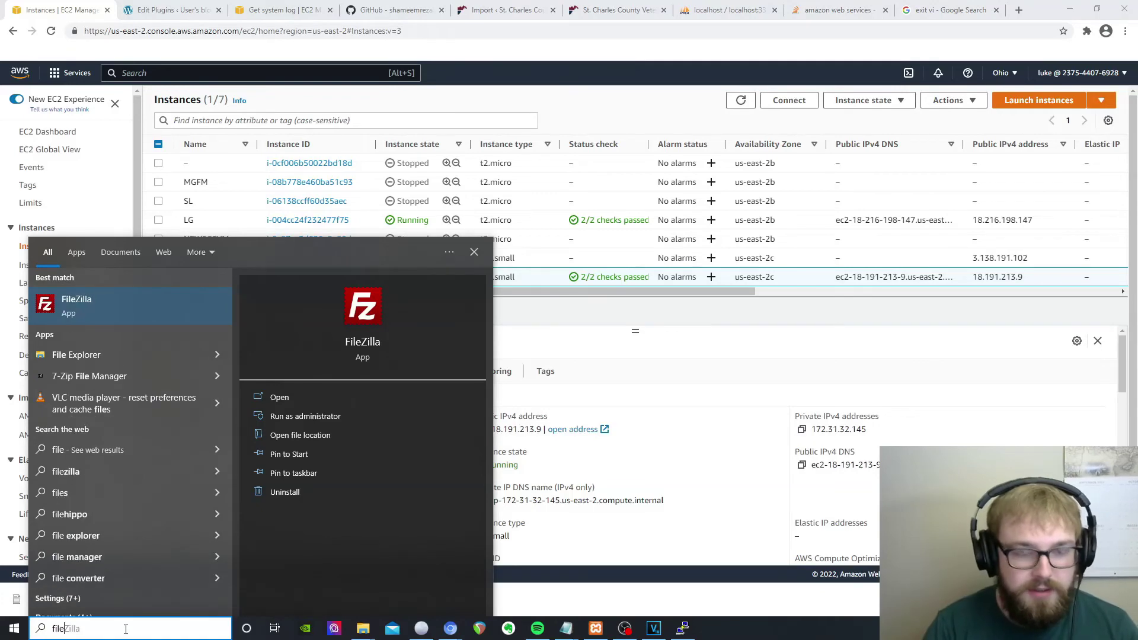
{"action": "key", "text": "Return"}
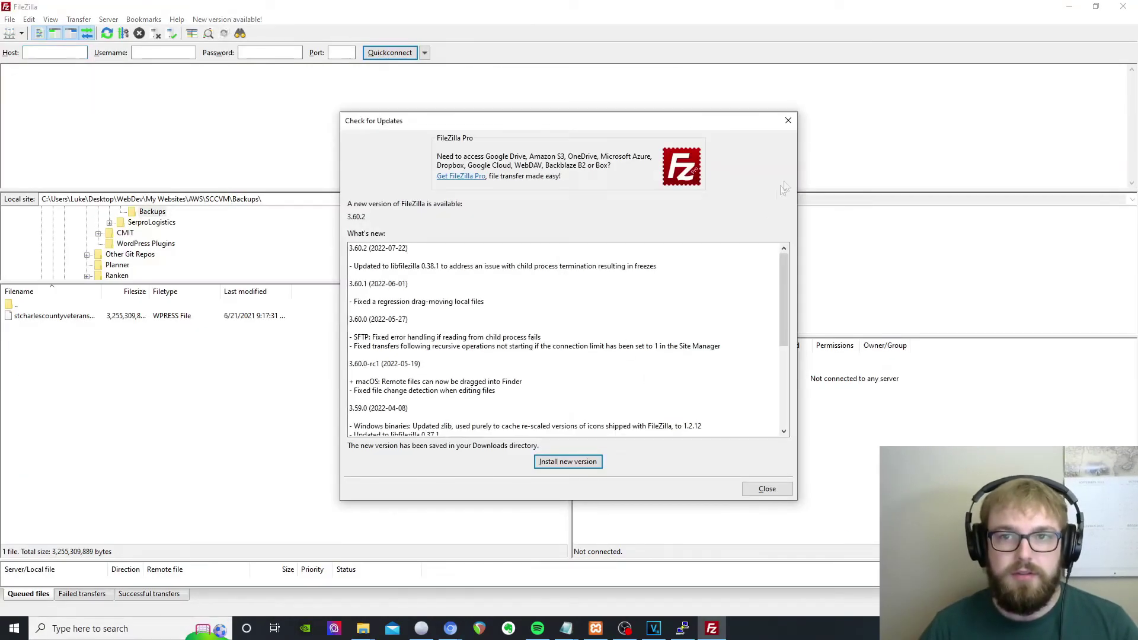
{"action": "left_click", "coordinate": [792, 122]}
{"action": "left_click", "coordinate": [10, 19]}
{"action": "left_click", "coordinate": [42, 29]}
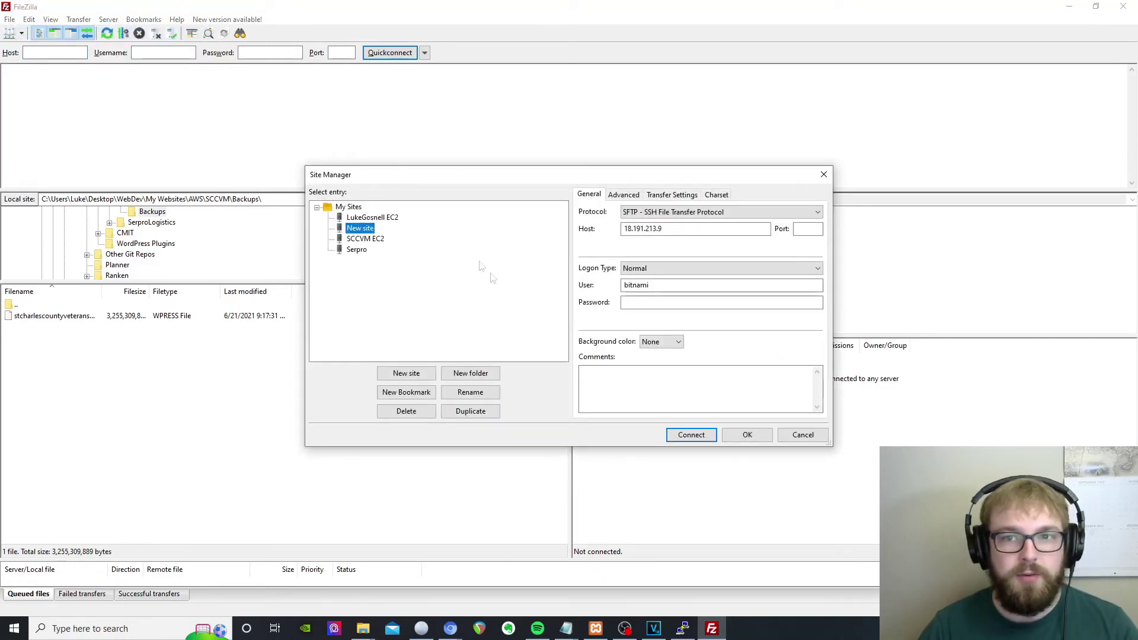
{"action": "left_click", "coordinate": [406, 411]}
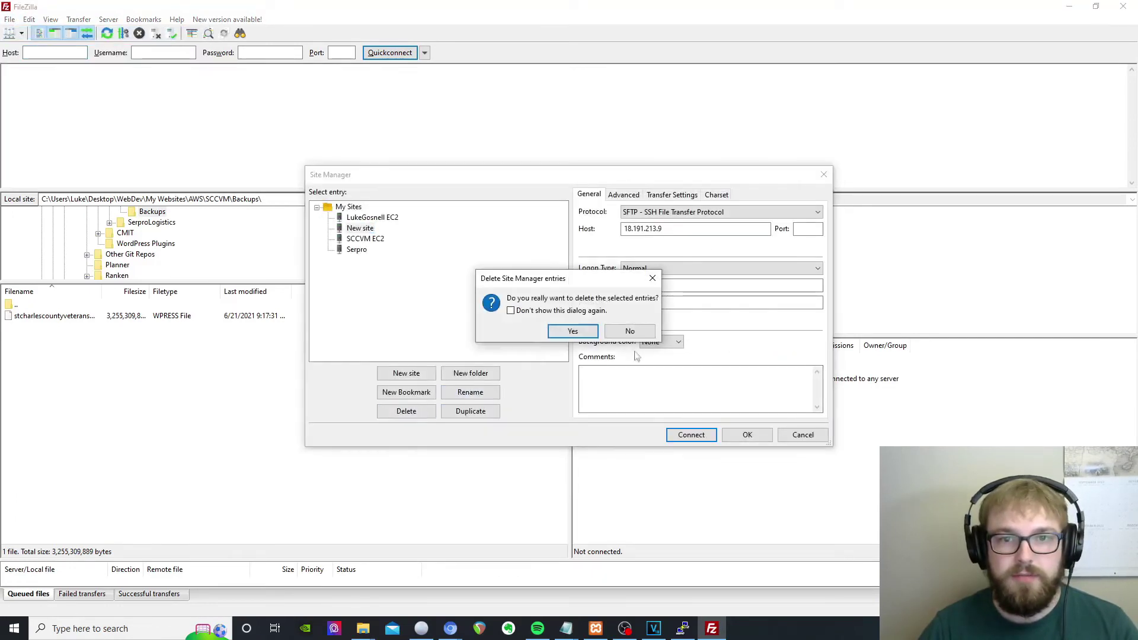
{"action": "left_click", "coordinate": [590, 332]}
{"action": "left_click", "coordinate": [416, 374]}
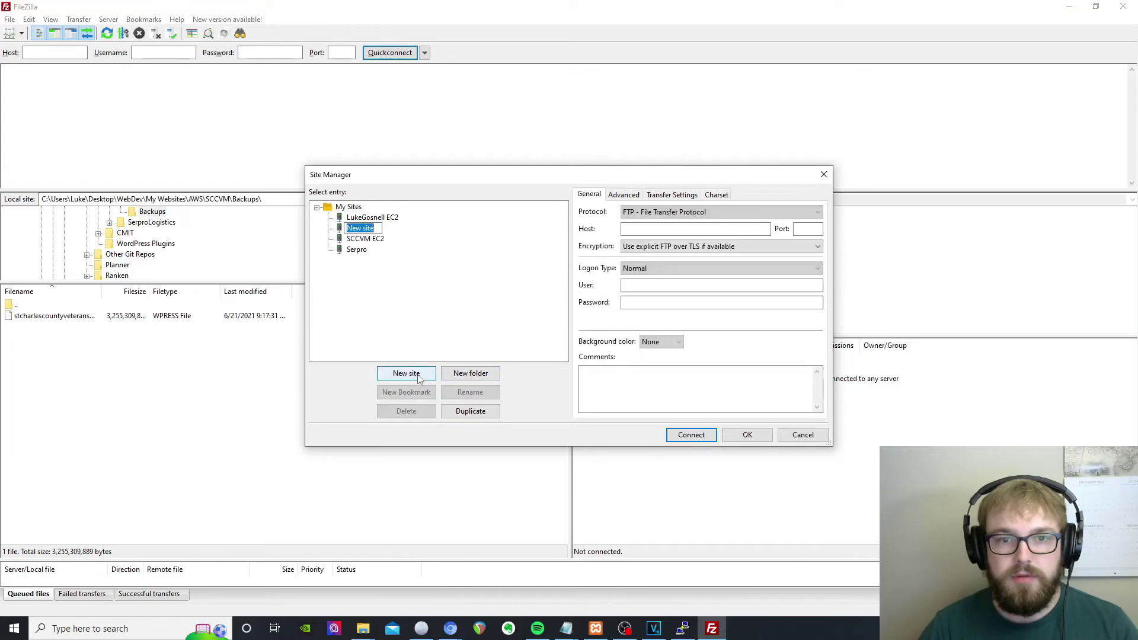
{"action": "left_click", "coordinate": [639, 215]}
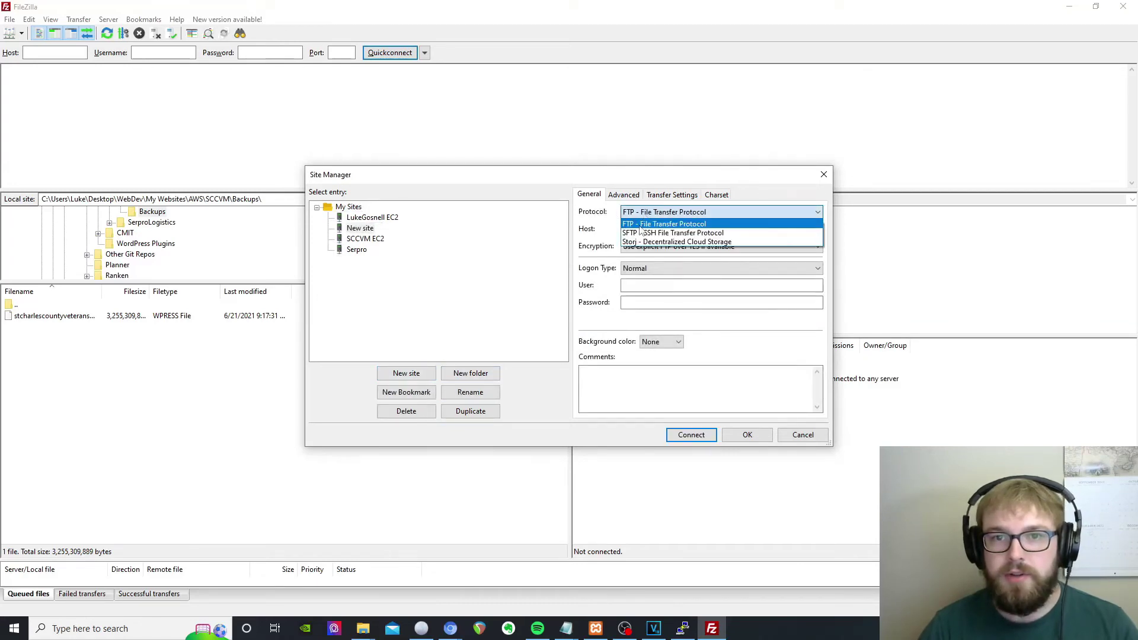
{"action": "left_click", "coordinate": [641, 233]}
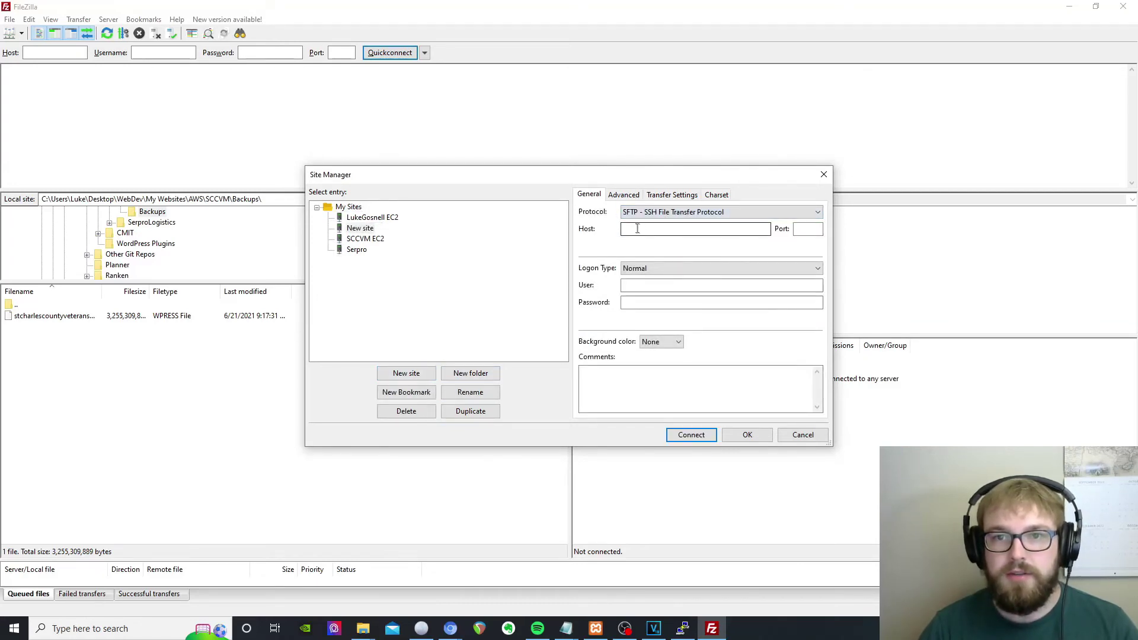
Step: Copy the instance's public IPv4 address from EC2 and paste 18.191.213.9 as the host
{"action": "left_click", "coordinate": [450, 628]}
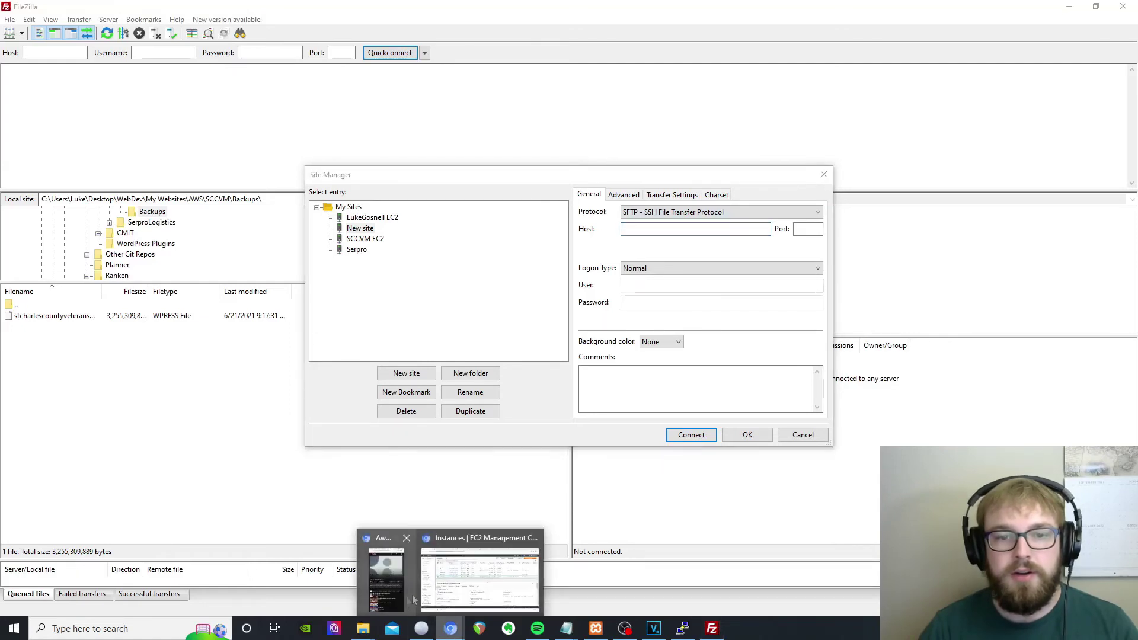
{"action": "left_click", "coordinate": [468, 578]}
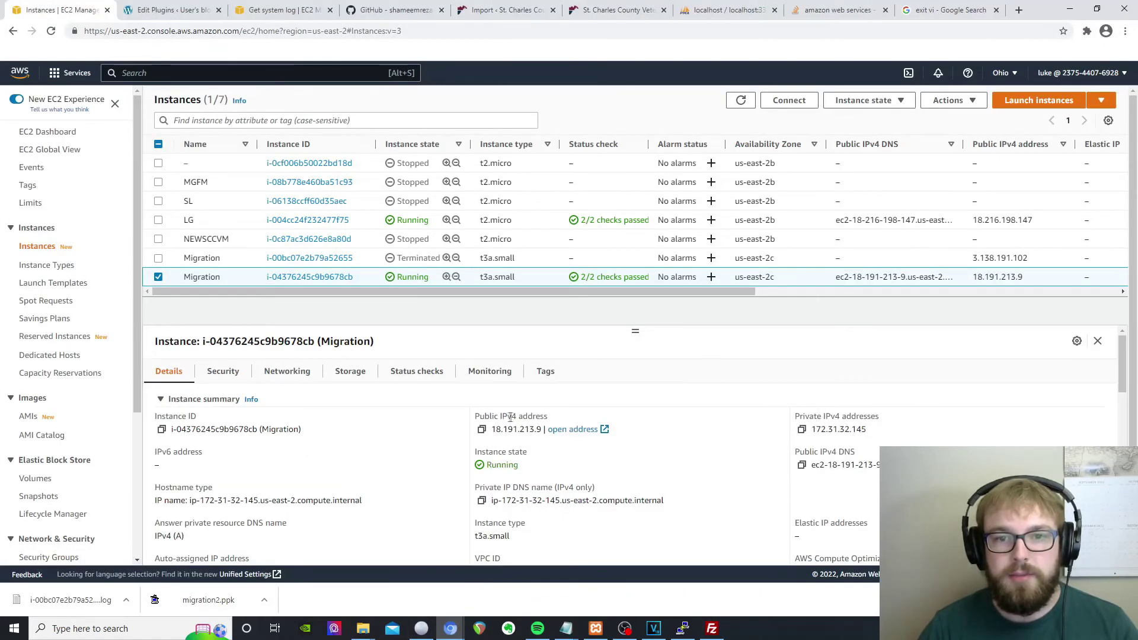
{"action": "left_click", "coordinate": [481, 429]}
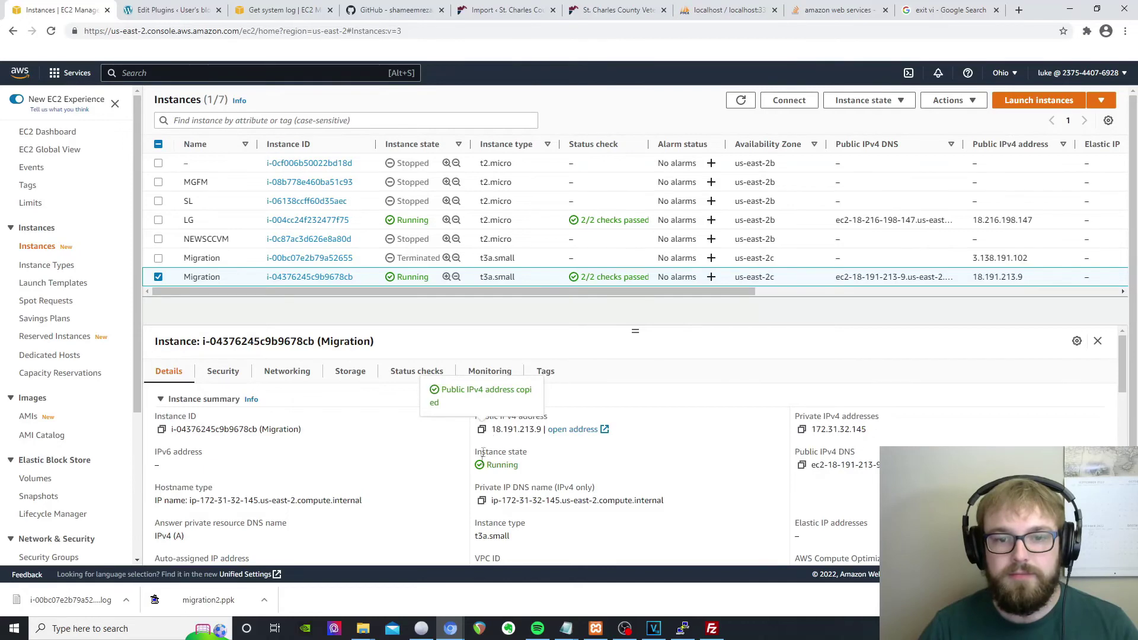
{"action": "left_click", "coordinate": [712, 628]}
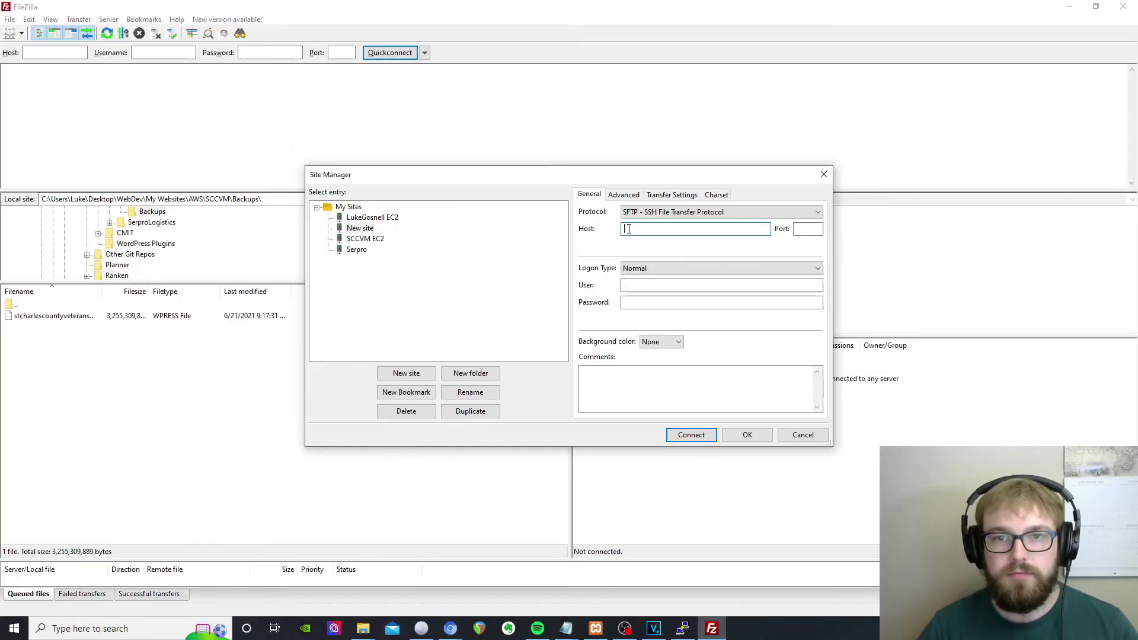
{"action": "right_click", "coordinate": [629, 229]}
{"action": "left_click", "coordinate": [665, 281]}
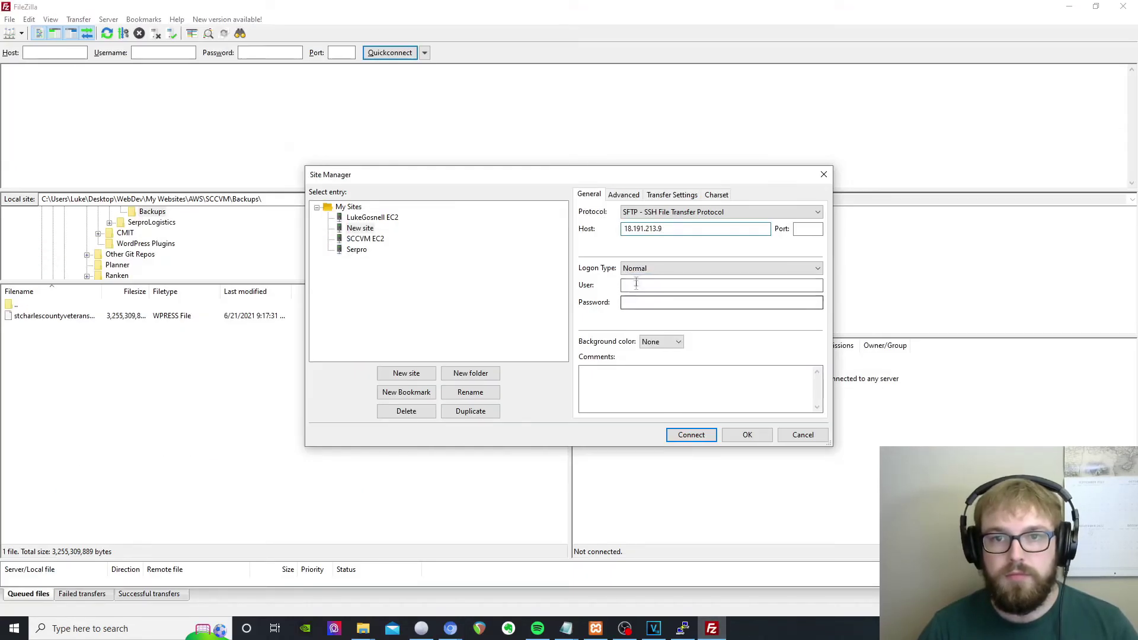
Step: Use key file logon with migration2.ppk, user bitnami, and connect
{"action": "left_click", "coordinate": [649, 270]}
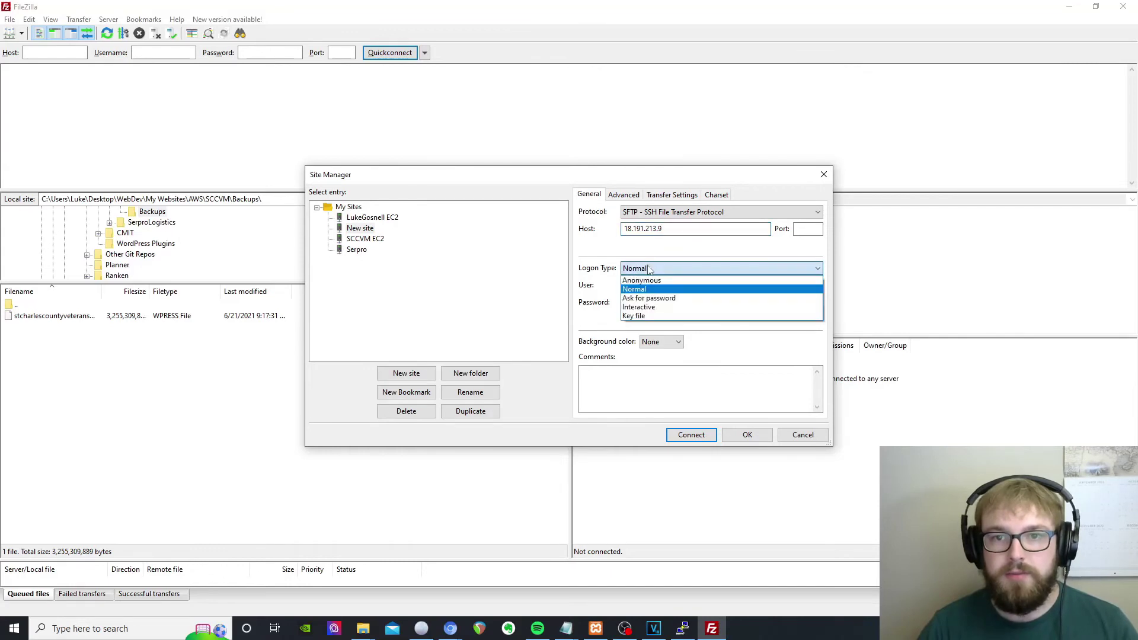
{"action": "left_click", "coordinate": [639, 316]}
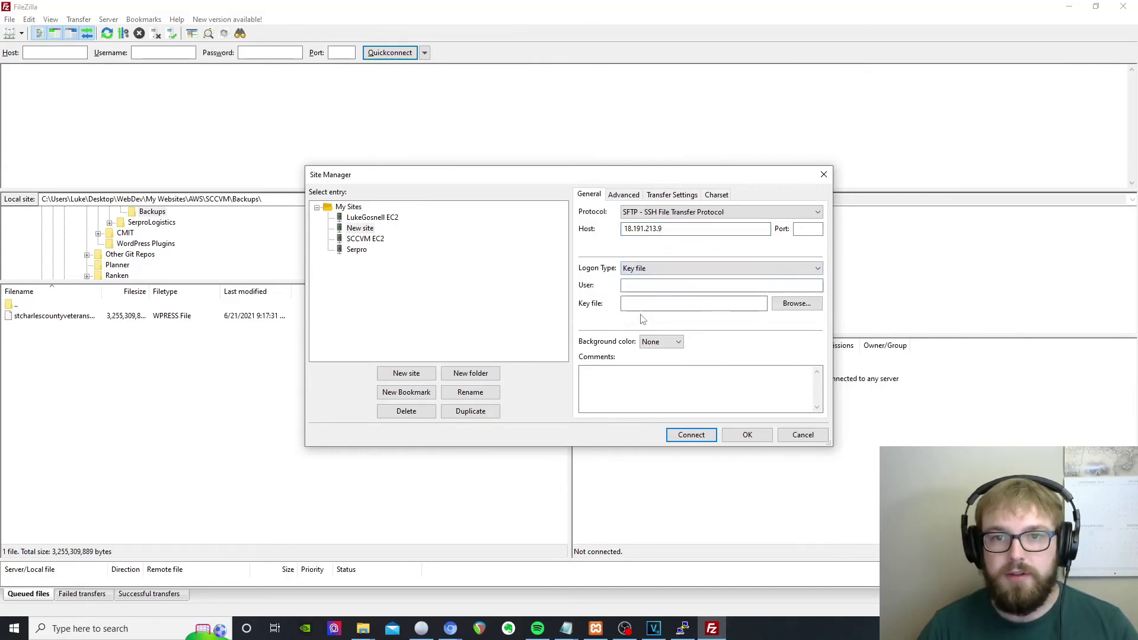
{"action": "left_click", "coordinate": [798, 306]}
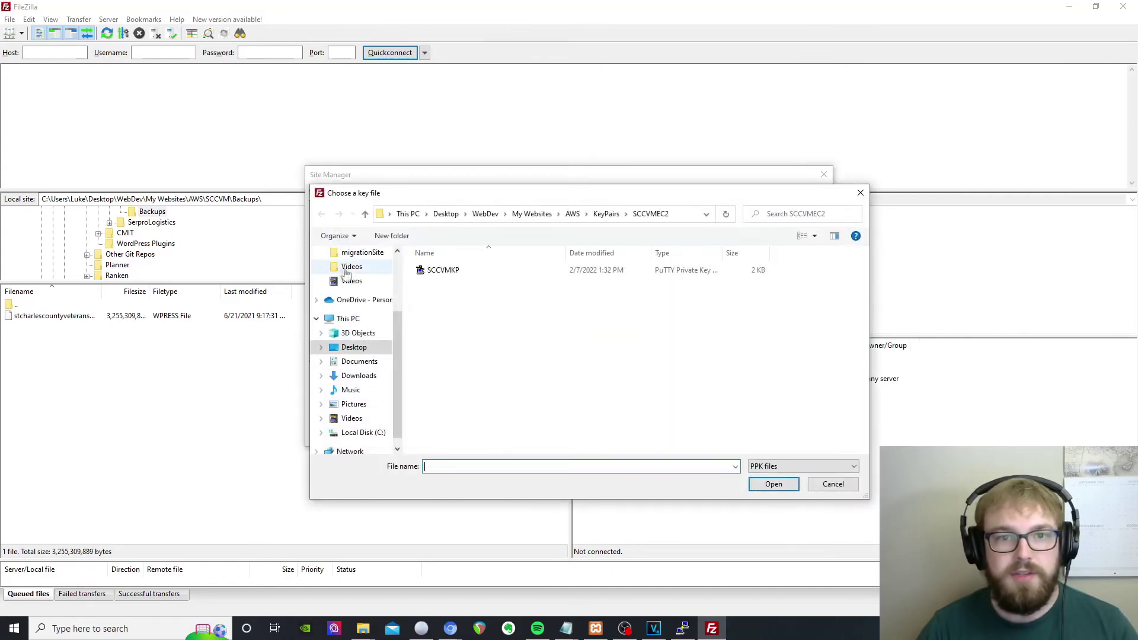
{"action": "scroll", "coordinate": [354, 278], "scroll_direction": "up", "scroll_amount": 3}
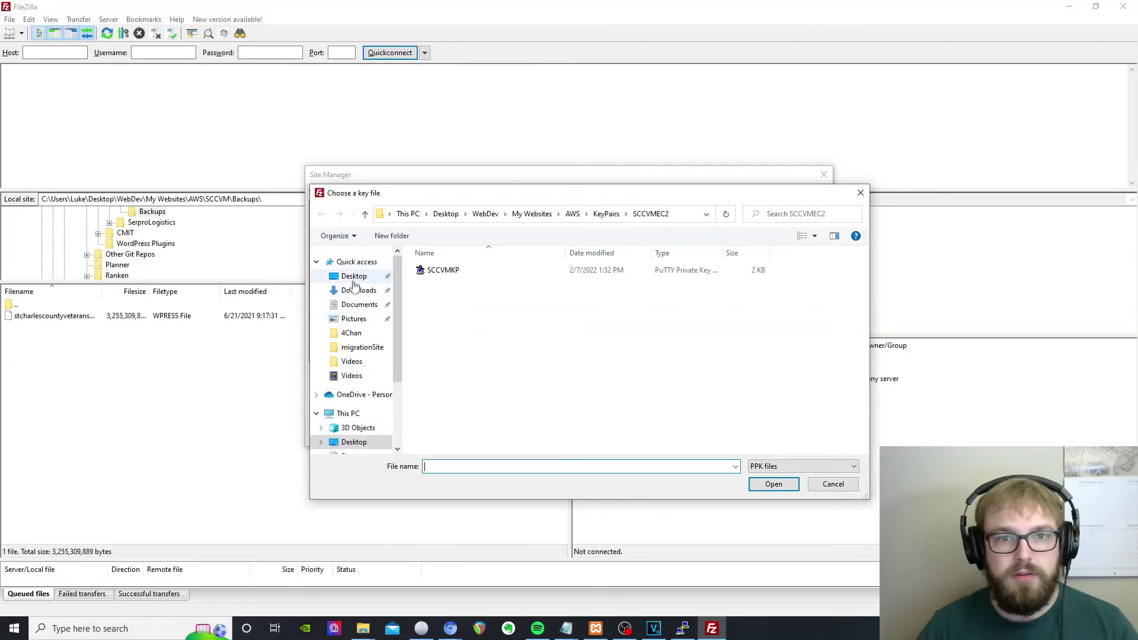
{"action": "left_click", "coordinate": [356, 290]}
{"action": "left_click", "coordinate": [439, 286]}
{"action": "double_click", "coordinate": [431, 291]}
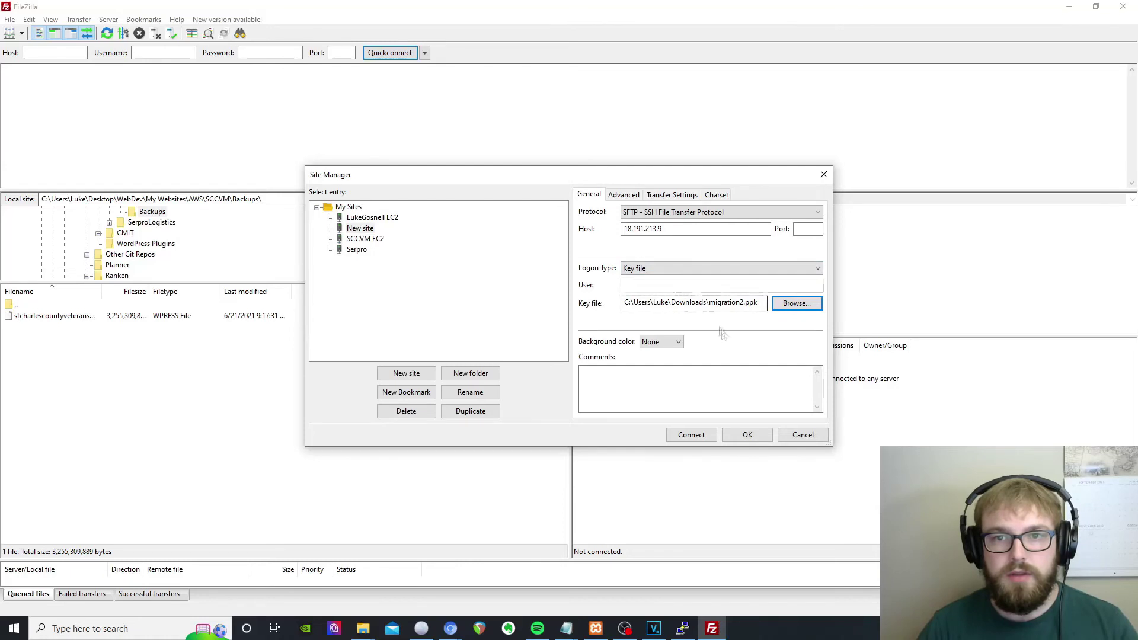
{"action": "left_click", "coordinate": [663, 285]}
{"action": "type", "text": "bitnami"}
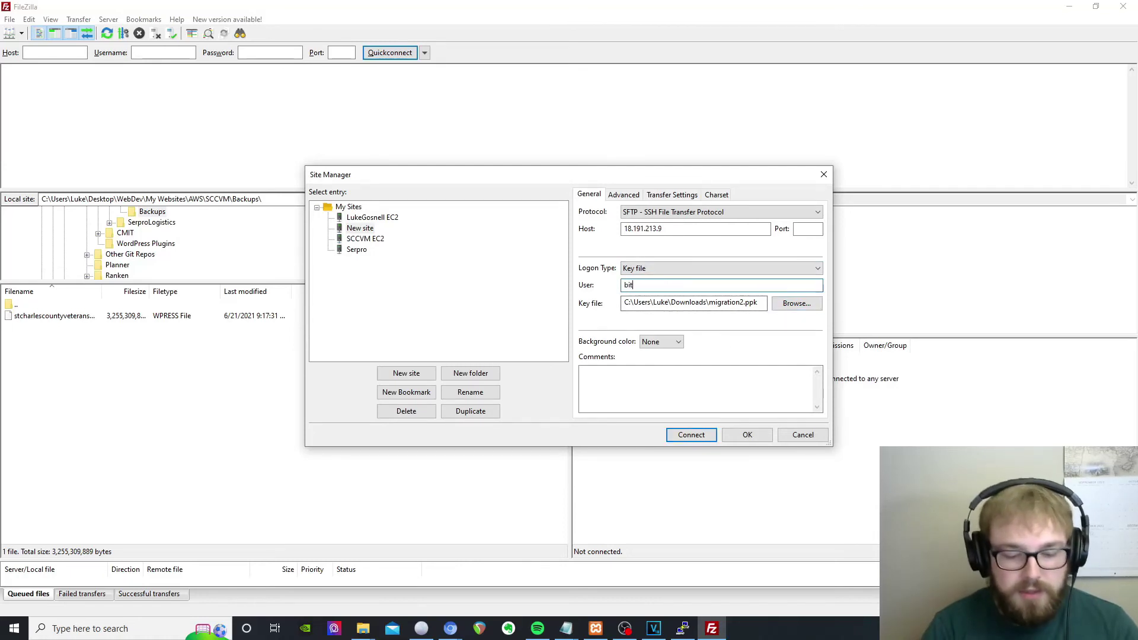
{"action": "left_click", "coordinate": [691, 435]}
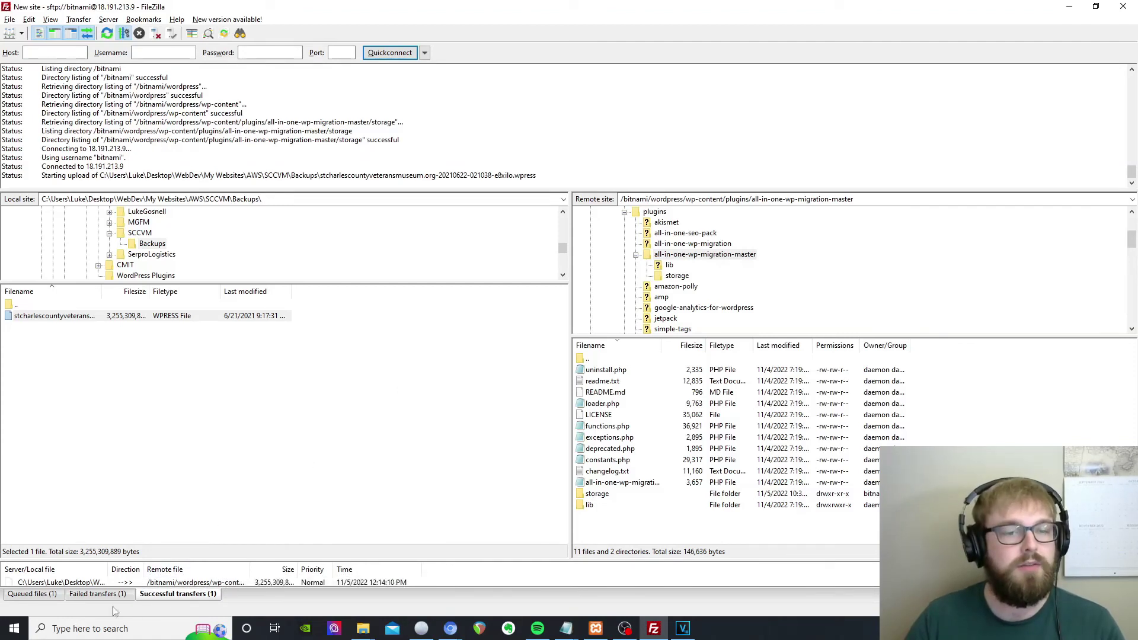
Step: Reopen PuTTY, load the migrationEC2 session, and log in to 18.191.213.9 as bitnami
{"action": "left_click", "coordinate": [88, 629]}
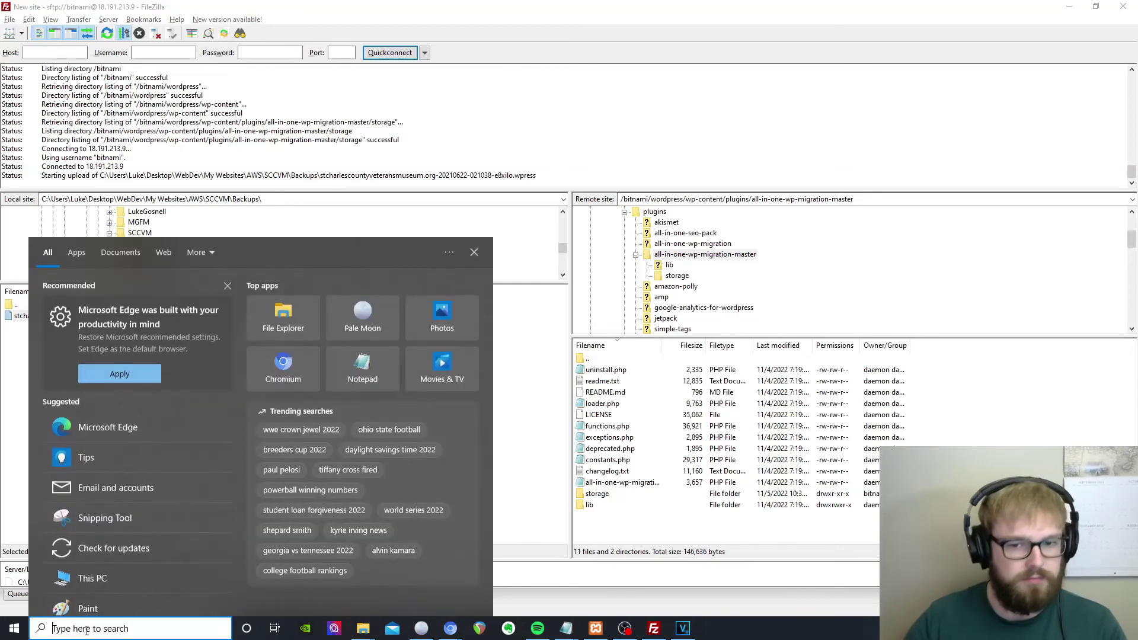
{"action": "type", "text": "putty"}
{"action": "key", "text": "Return"}
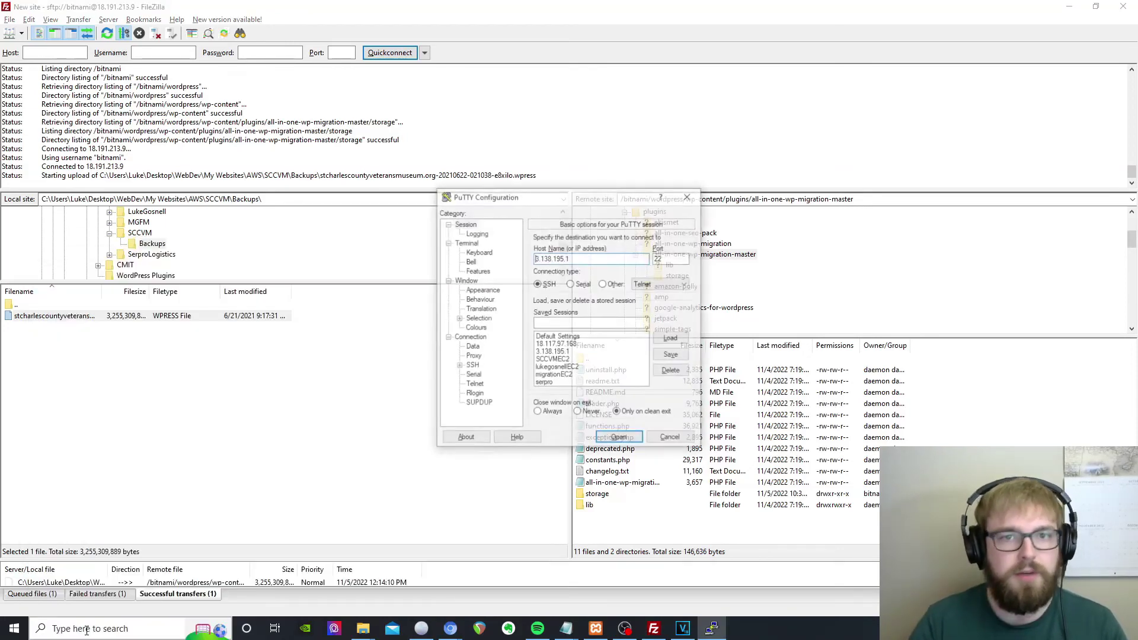
{"action": "left_click", "coordinate": [554, 375]}
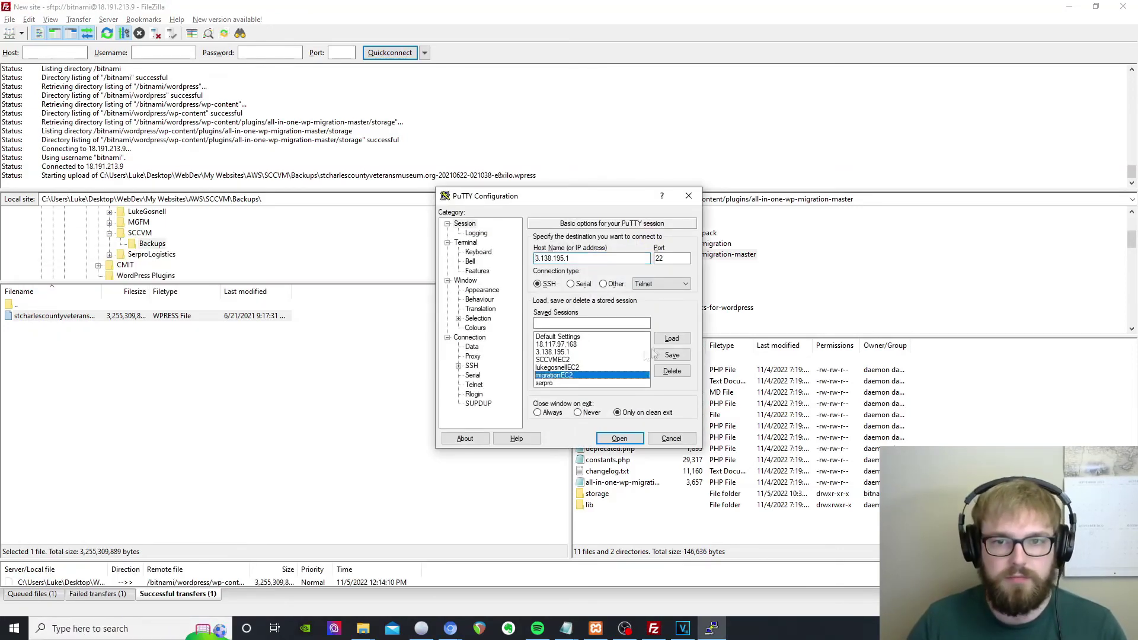
{"action": "left_click", "coordinate": [671, 338]}
{"action": "left_click", "coordinate": [620, 438]}
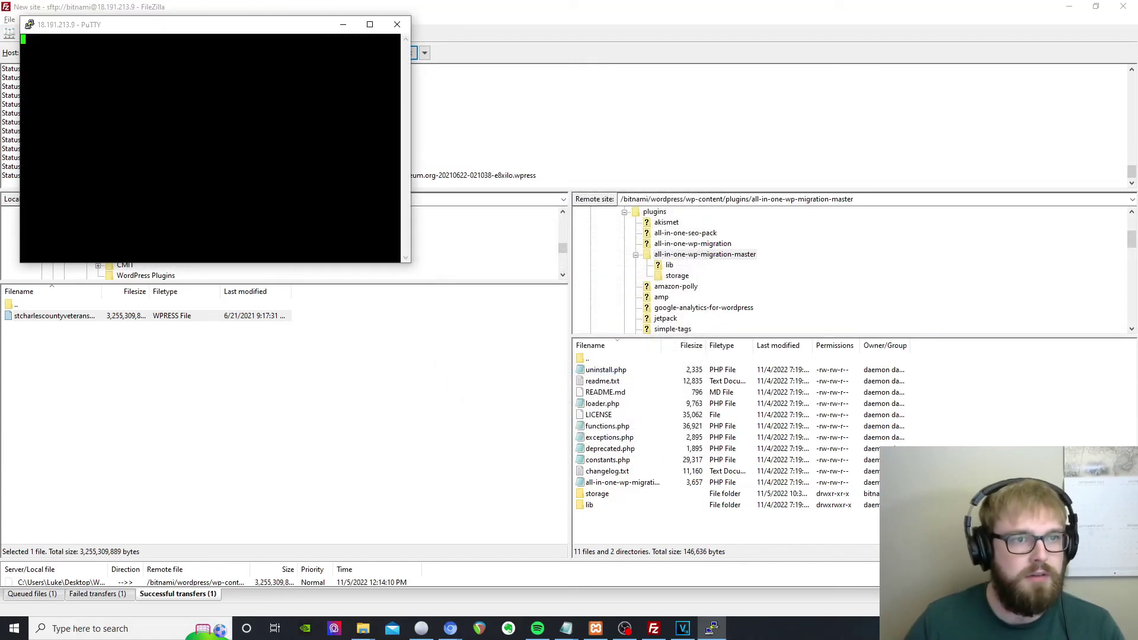
{"action": "type", "text": "bitnami"}
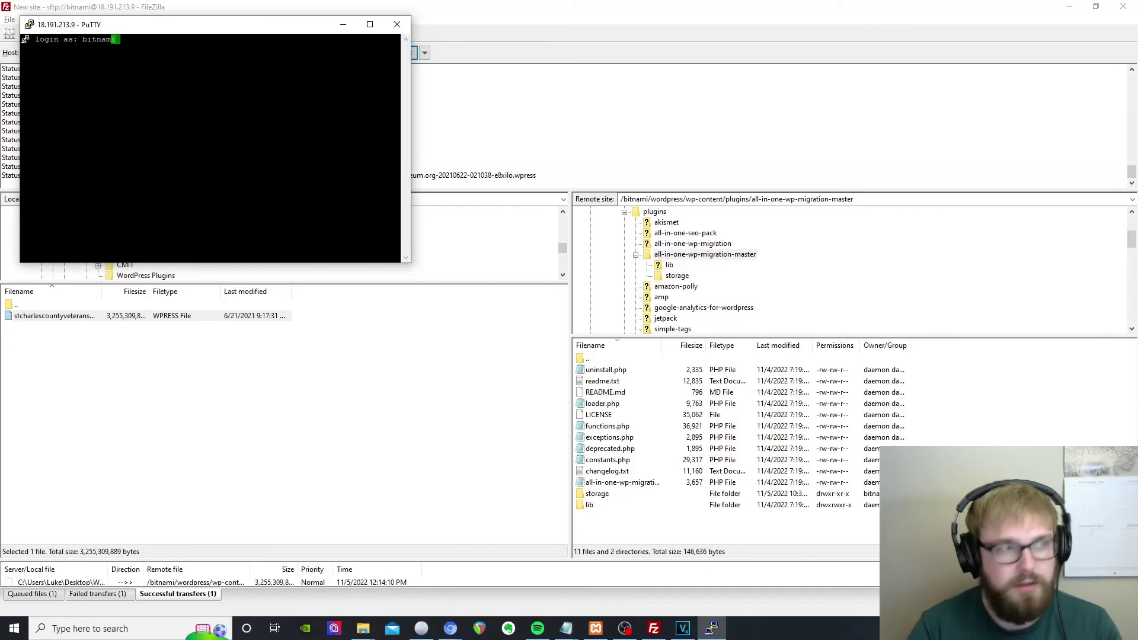
{"action": "key", "text": "Return"}
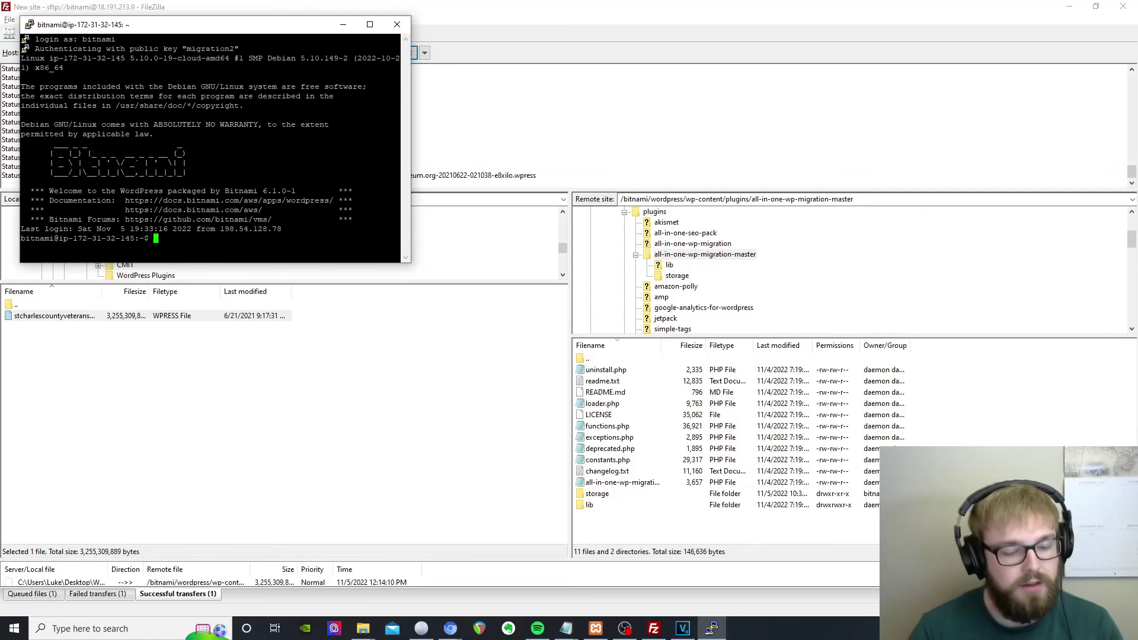
Step: In /opt/bitnami/wordpress/wp-content, run sudo chown daemon:daemon and sudo chmod 0775 on ailwm-backups
{"action": "type", "text": ".."}
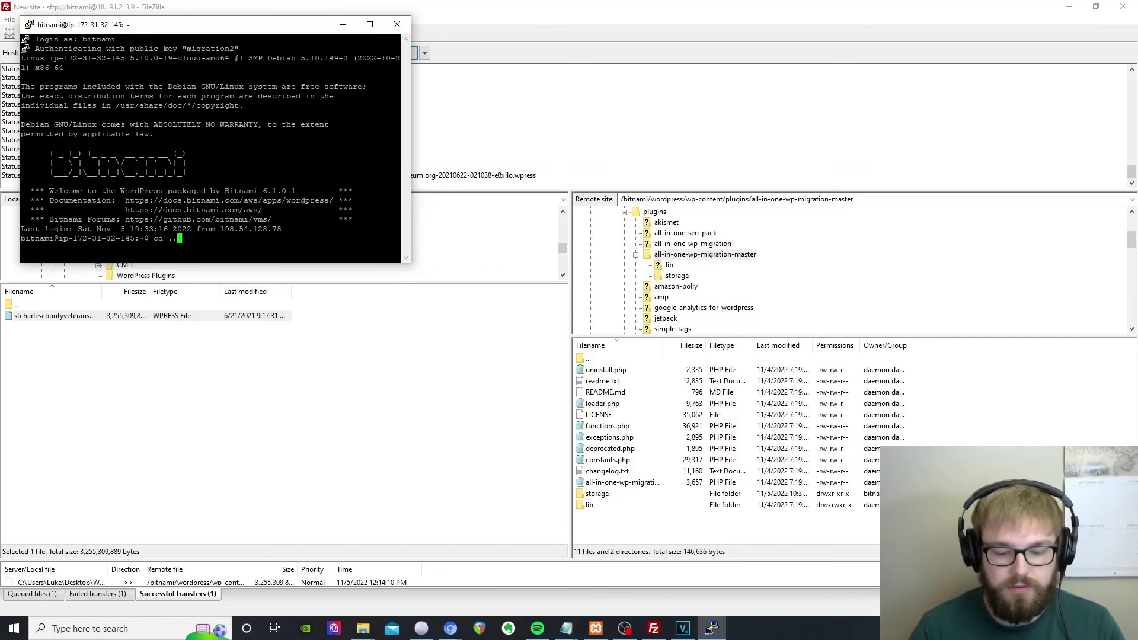
{"action": "type", "text": "/../op"}
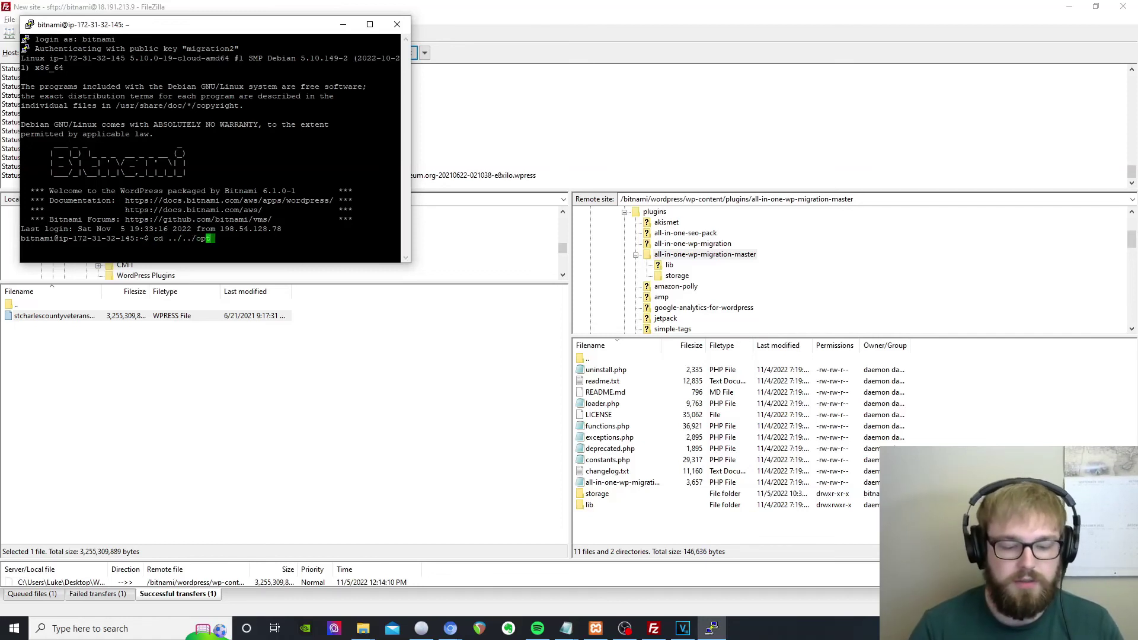
{"action": "type", "text": "t/bitnami"}
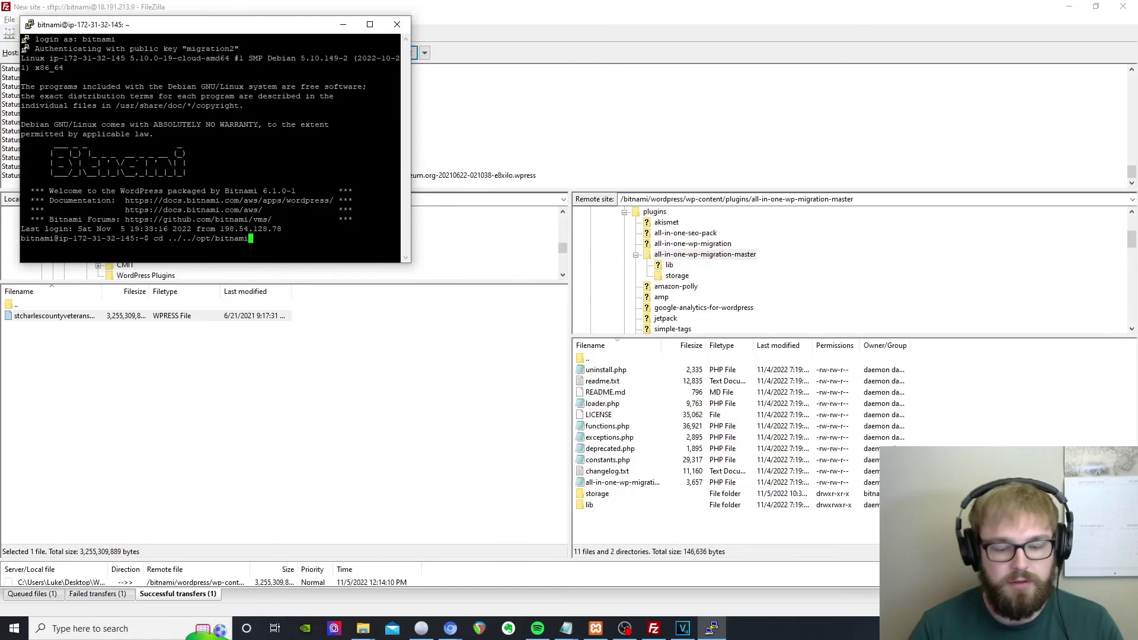
{"action": "type", "text": "/wordpress/"}
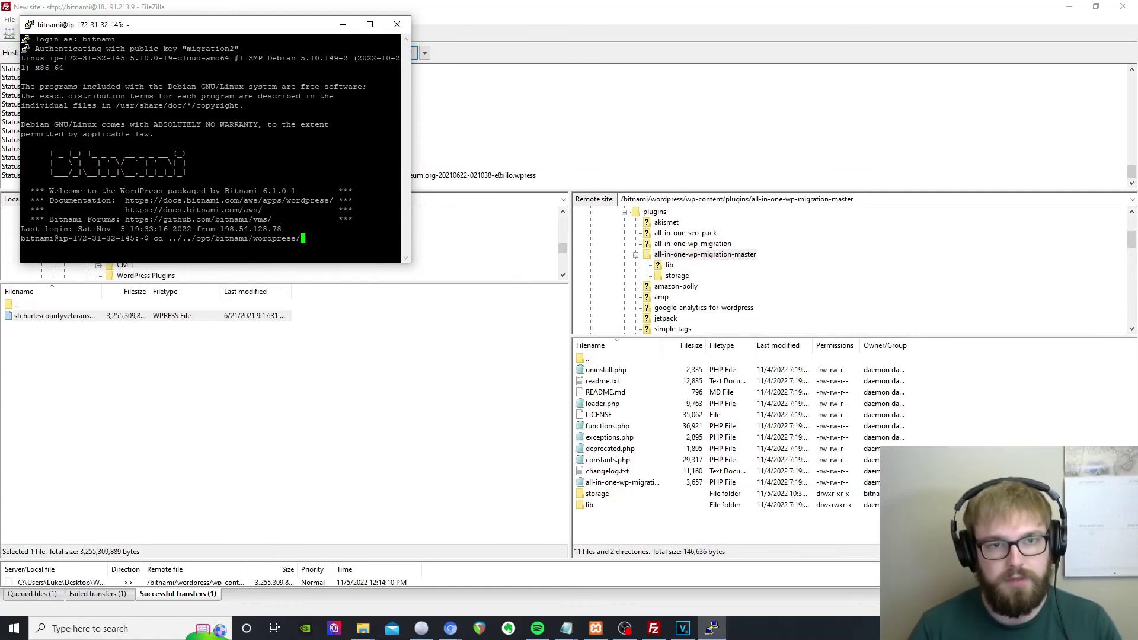
{"action": "type", "text": "wp-content"}
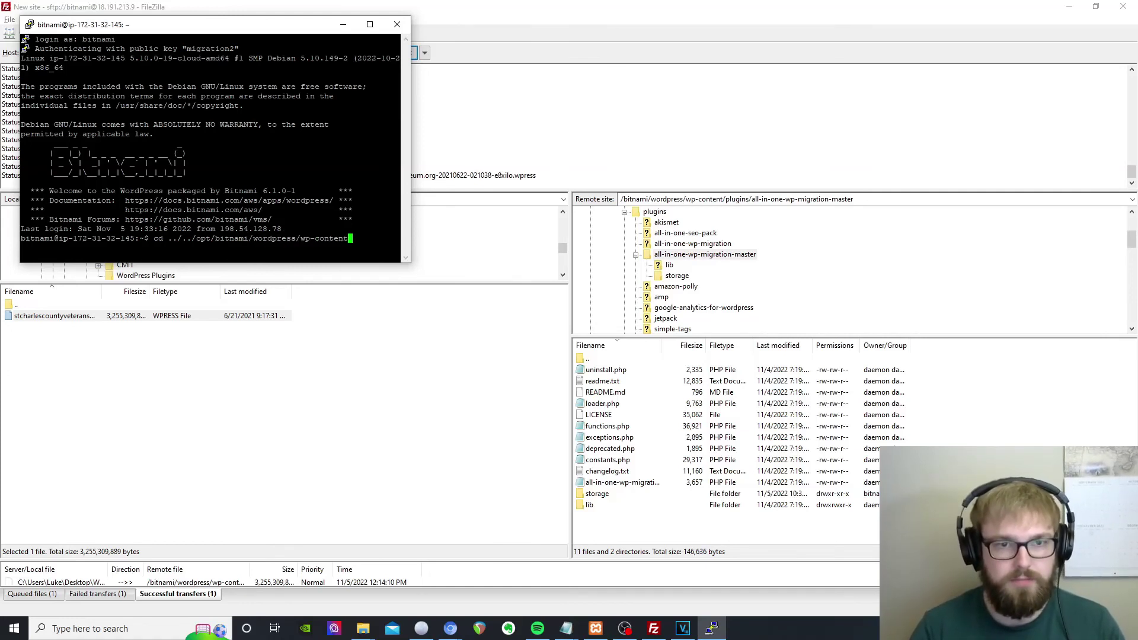
{"action": "key", "text": "Return"}
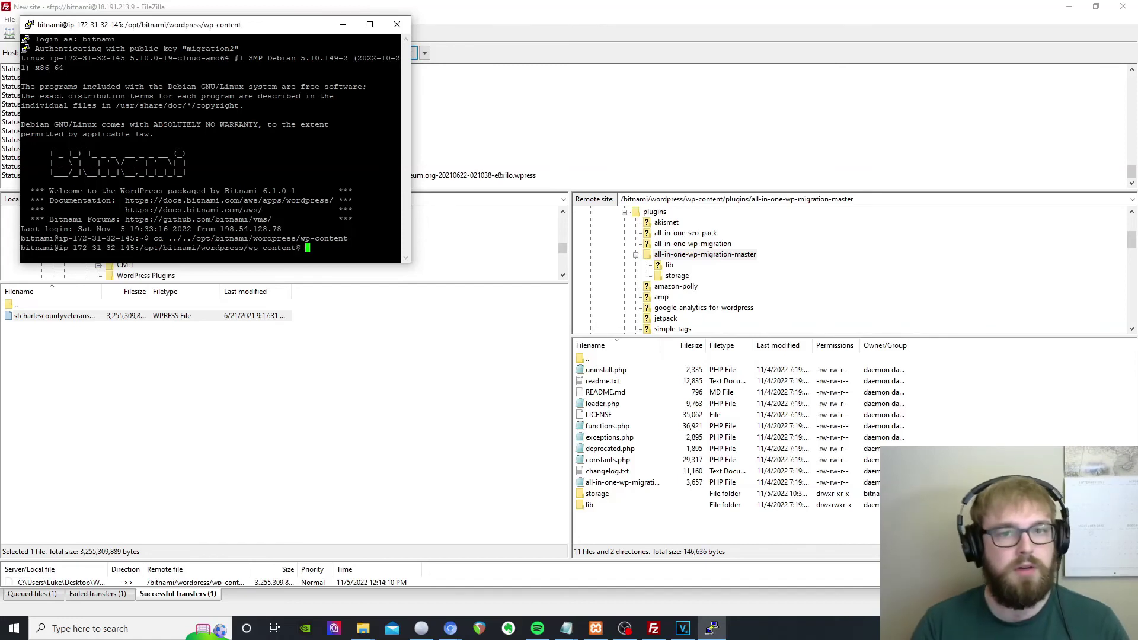
{"action": "type", "text": "sud"}
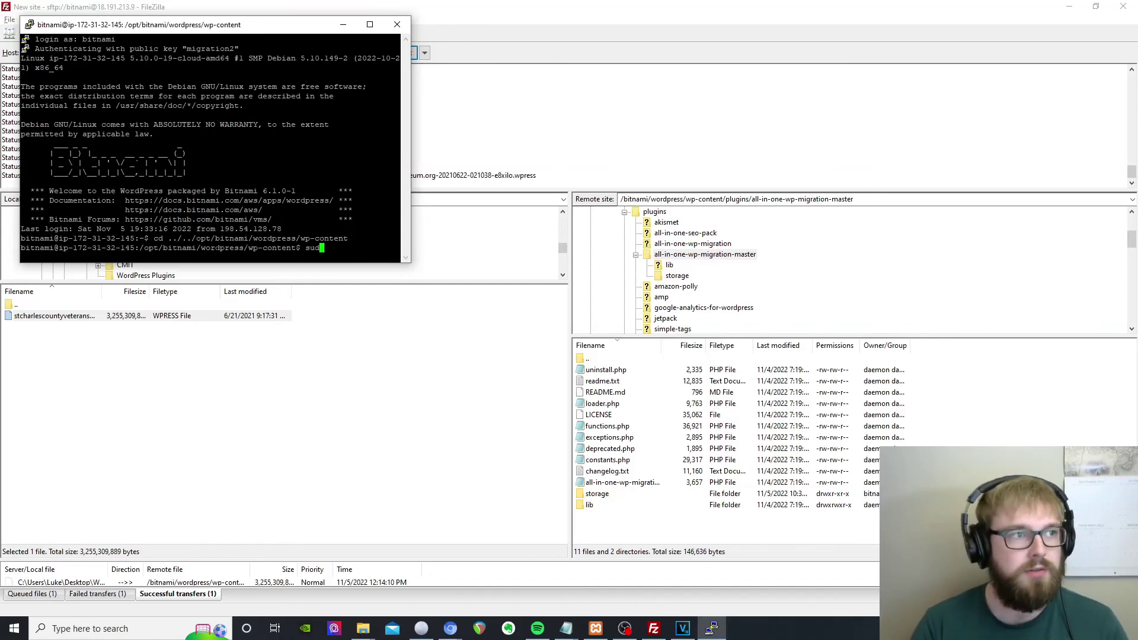
{"action": "type", "text": "o ch"}
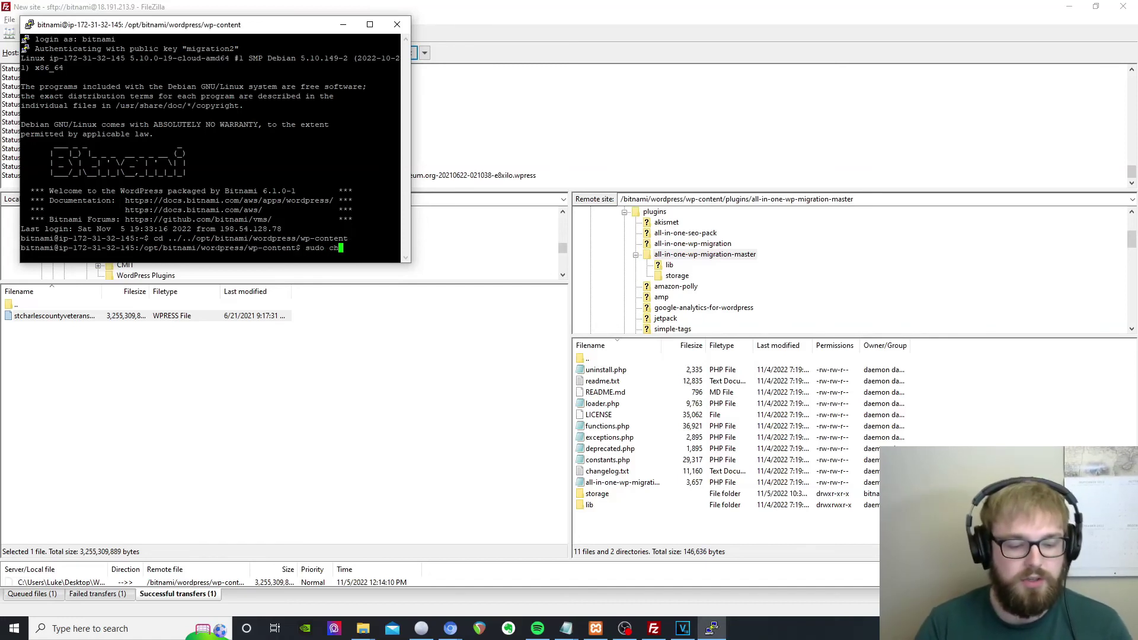
{"action": "type", "text": "own d"}
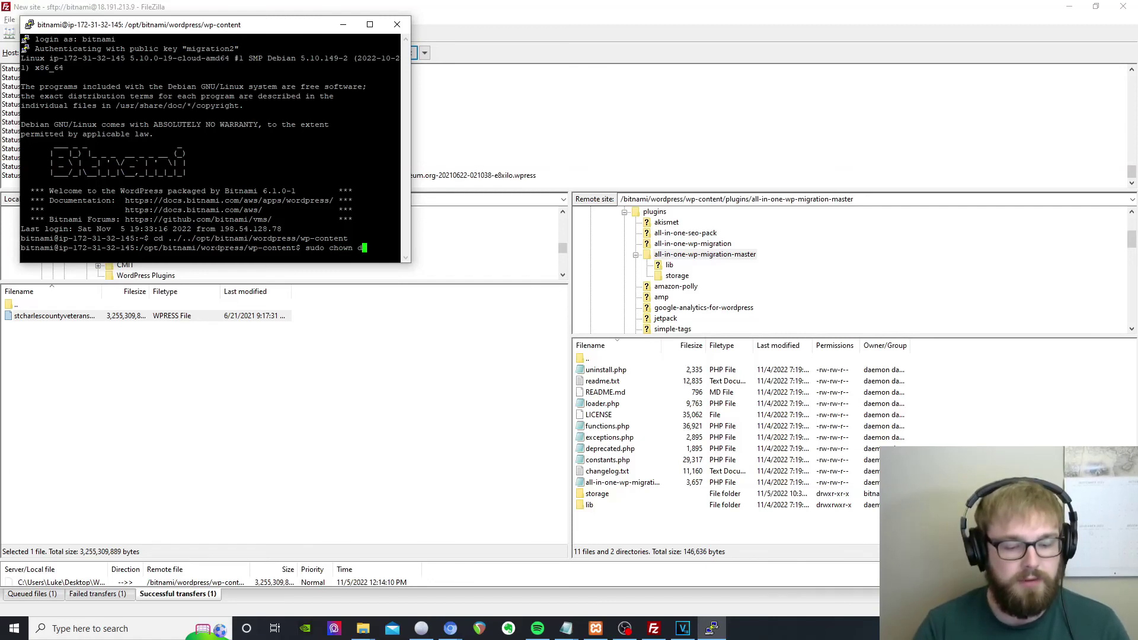
{"action": "type", "text": "aemon"}
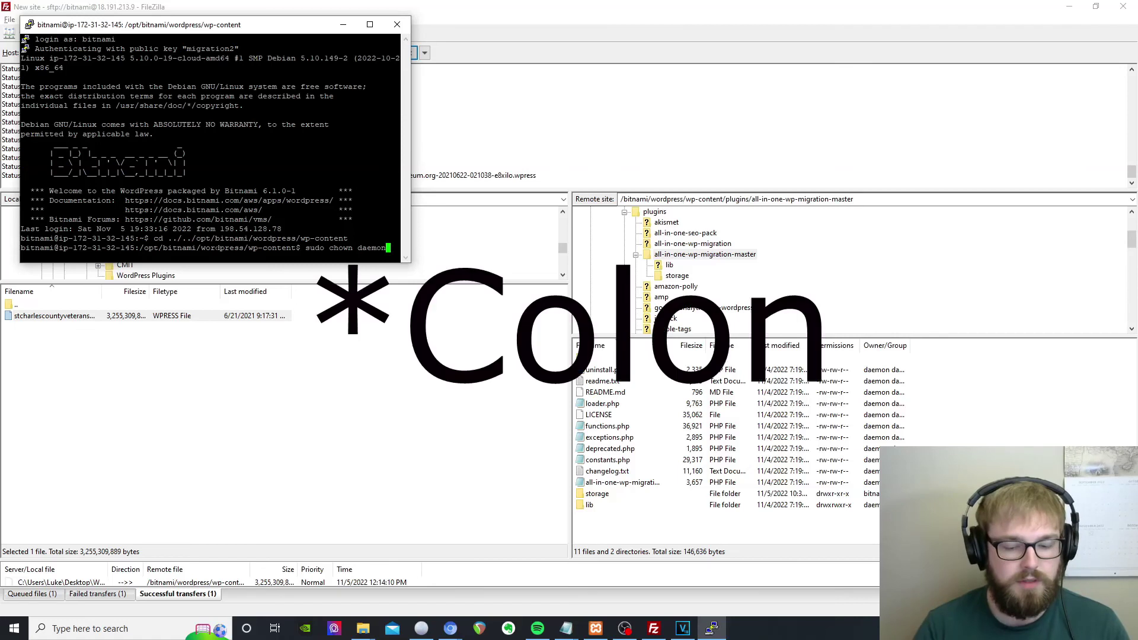
{"action": "type", "text": ":daemon ai"}
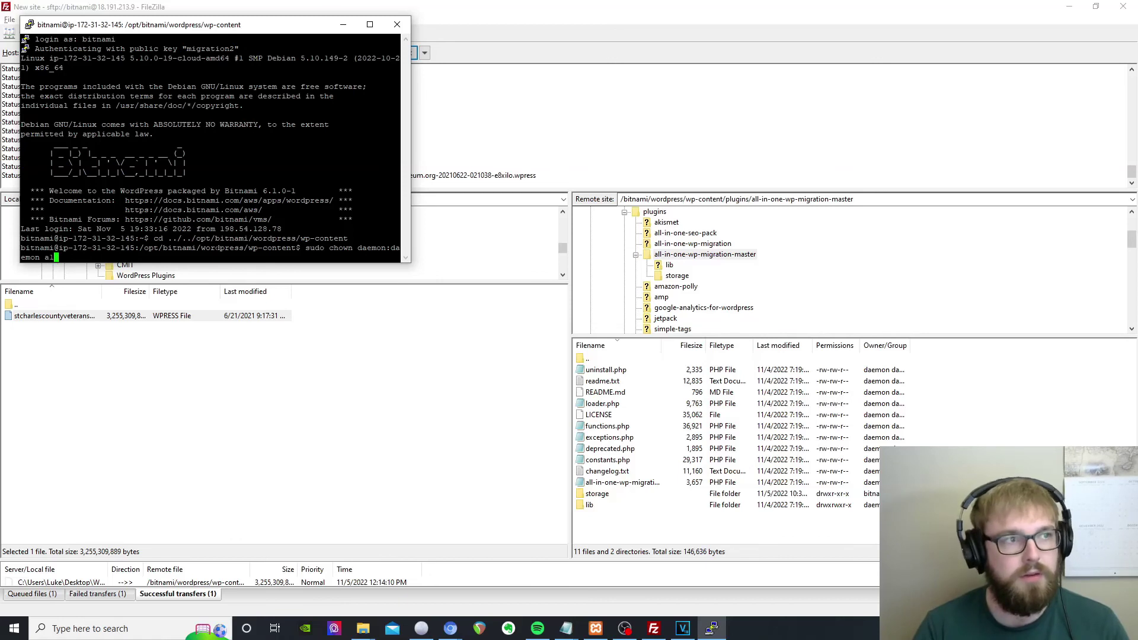
{"action": "type", "text": "l"}
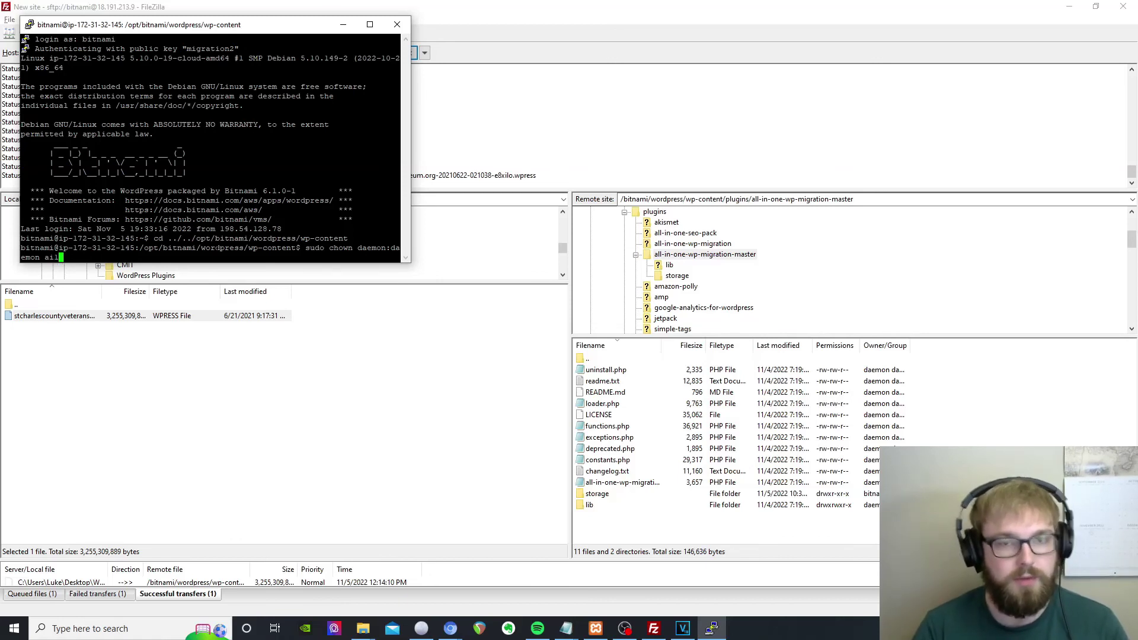
{"action": "type", "text": "w"}
{"action": "type", "text": "m-ba"}
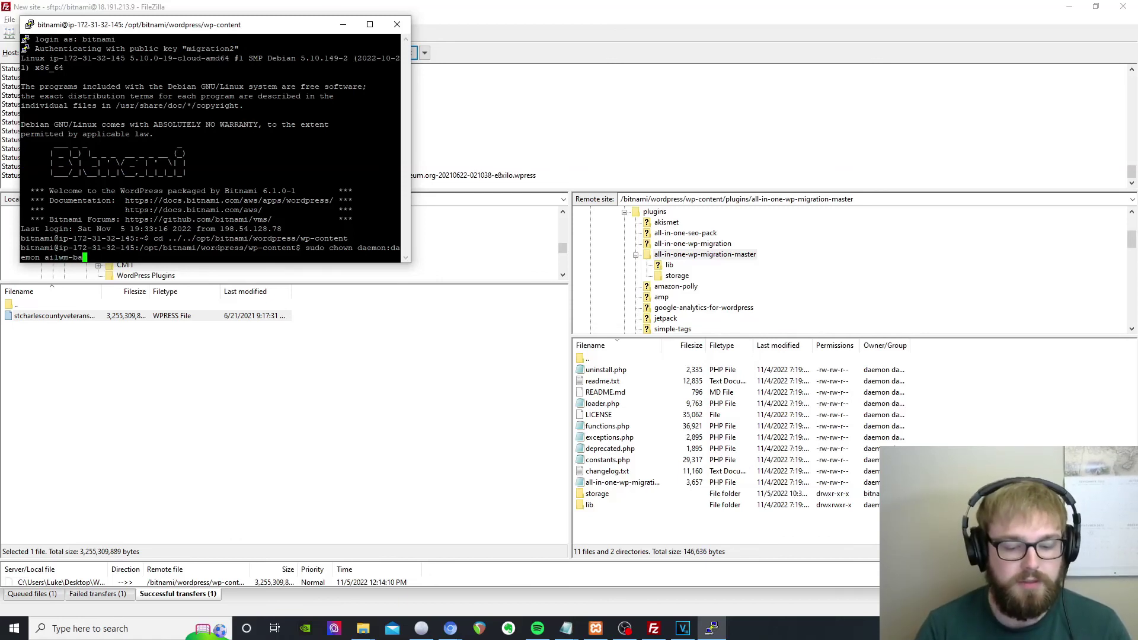
{"action": "type", "text": "ckups"}
{"action": "key", "text": "Return"}
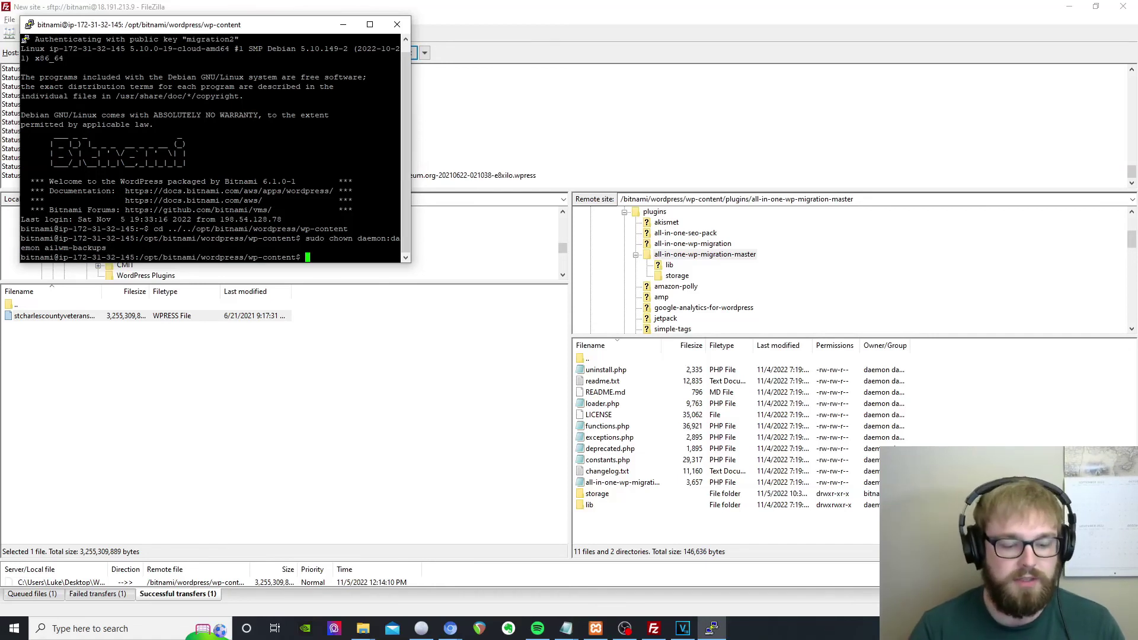
{"action": "type", "text": "sudo chmod"}
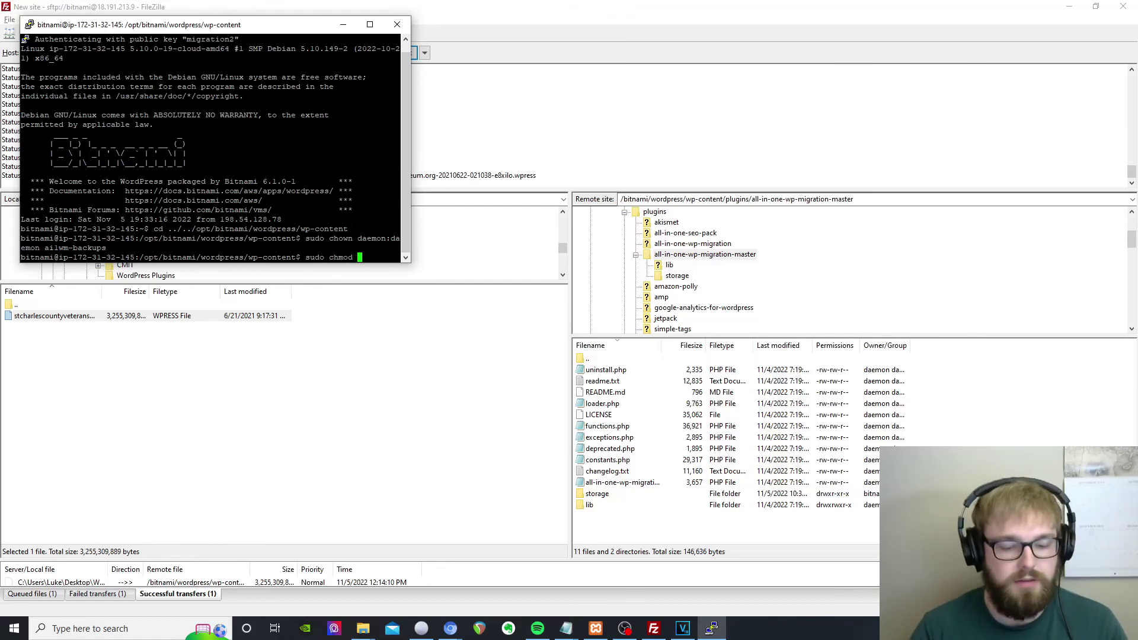
{"action": "type", "text": " 0775 ai"}
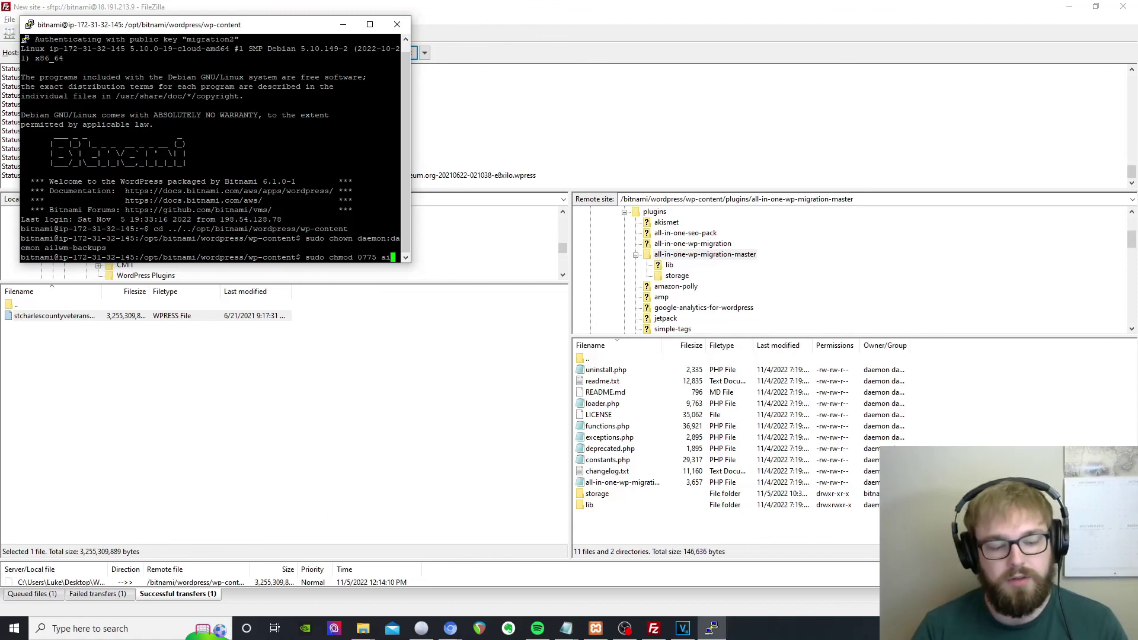
{"action": "type", "text": "lwm"}
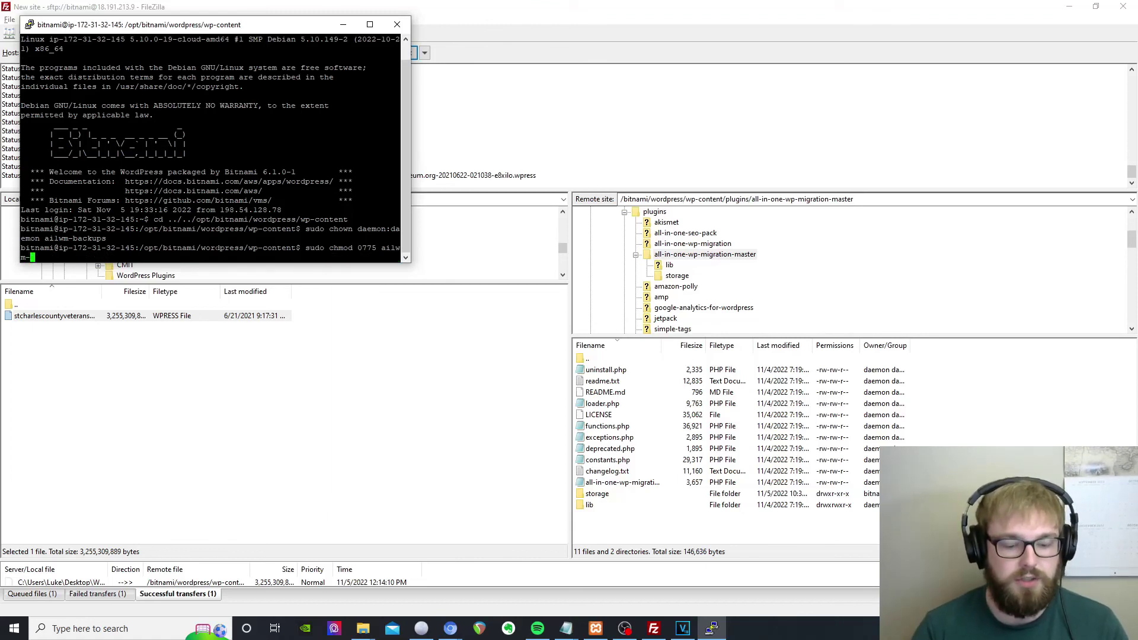
{"action": "type", "text": "-backup"}
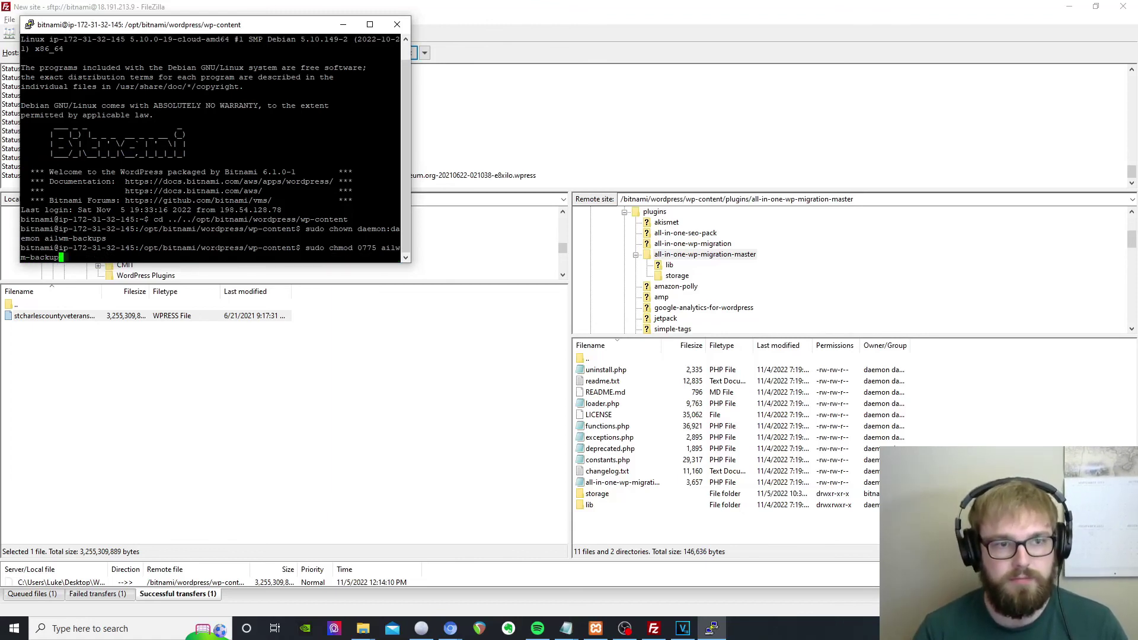
{"action": "type", "text": "s"}
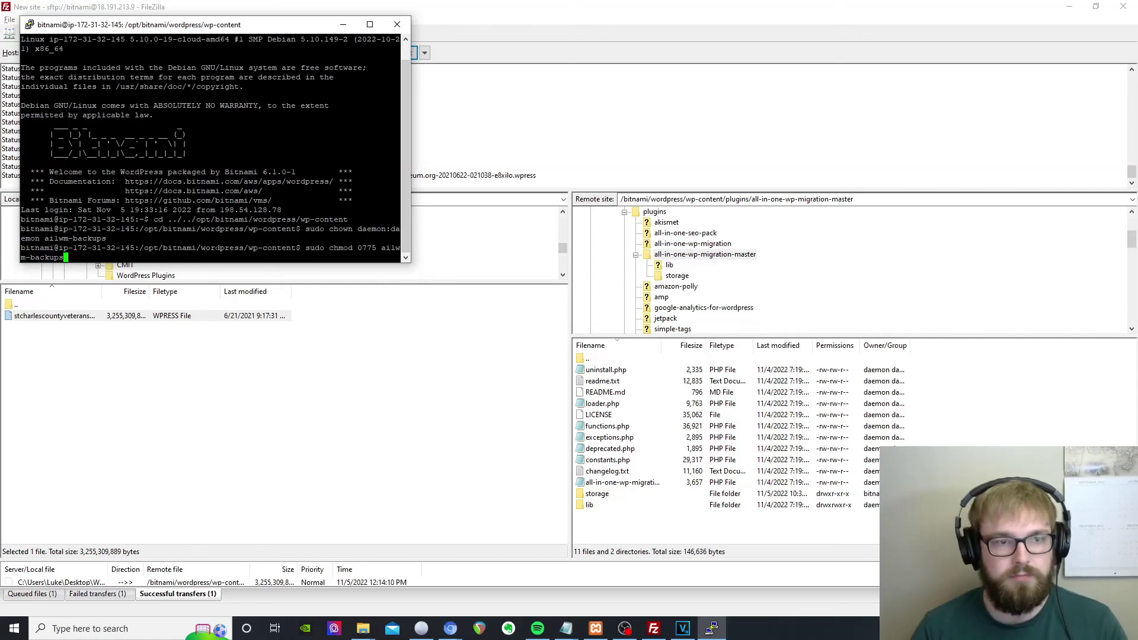
{"action": "key", "text": "Return"}
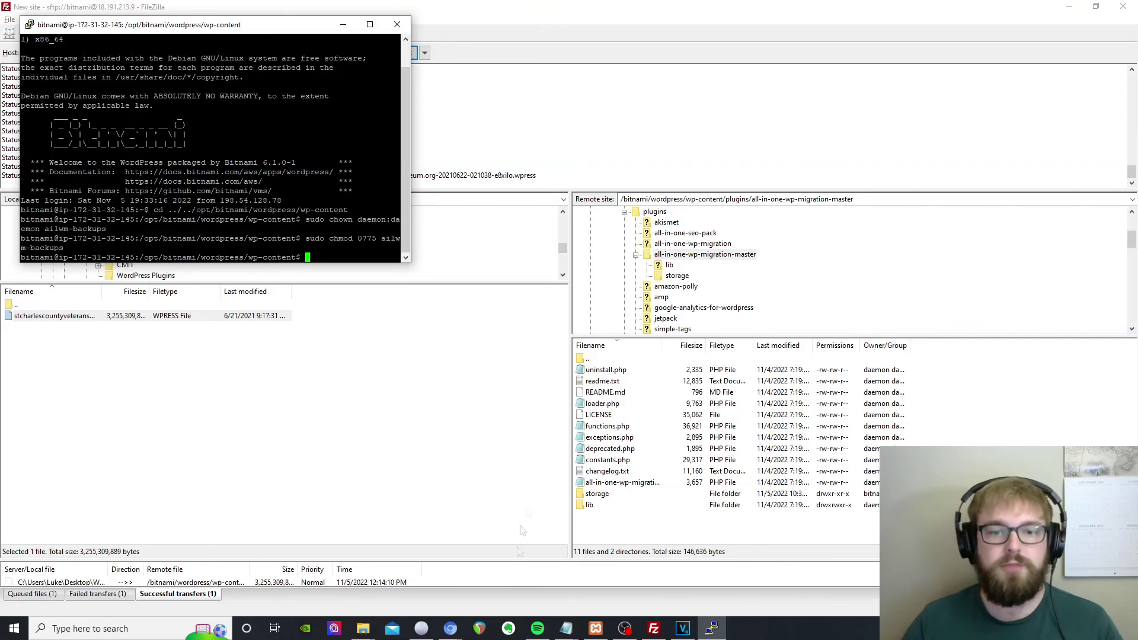
Step: Open All-in-One WP Migration Backups in WordPress and restore the 3.03 GB museum .wpress backup
{"action": "left_click", "coordinate": [450, 628]}
{"action": "left_click", "coordinate": [455, 574]}
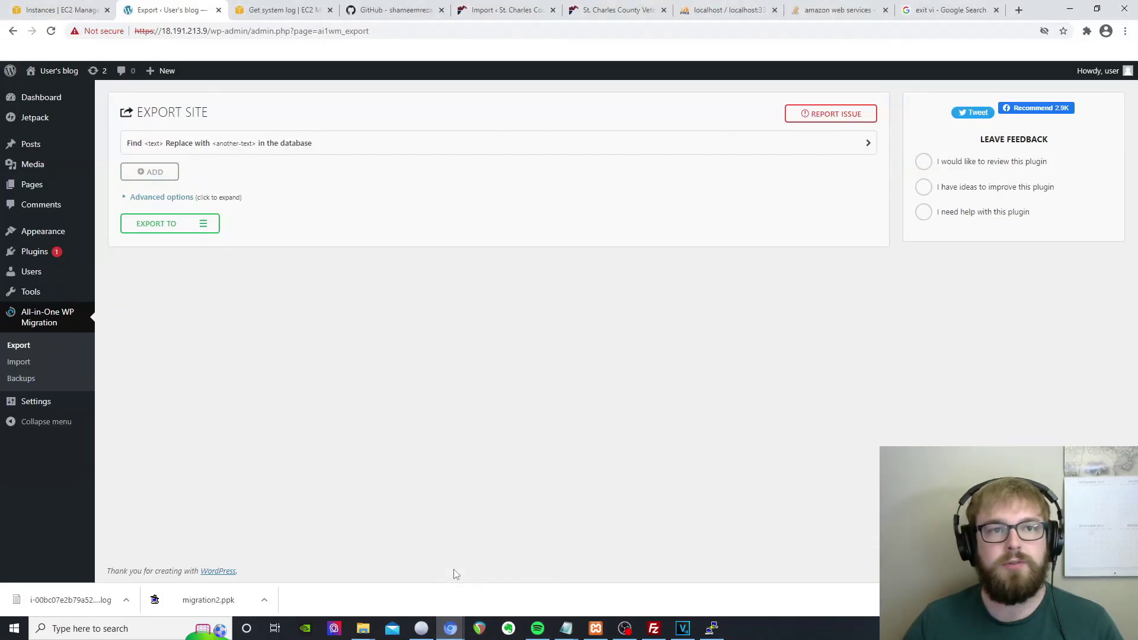
{"action": "left_click", "coordinate": [21, 378]}
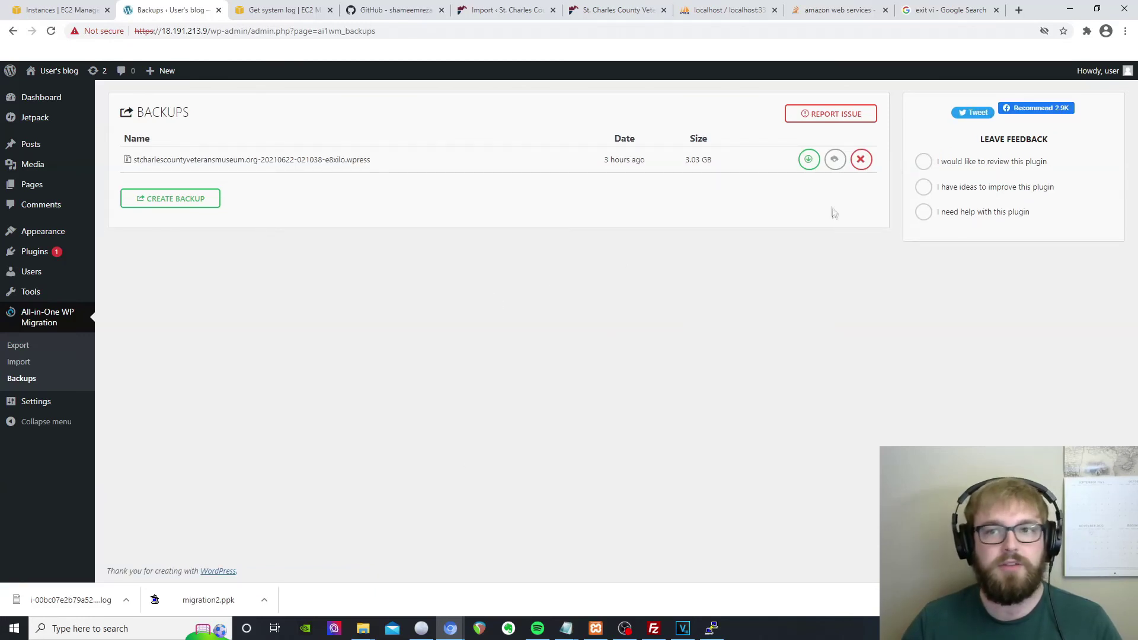
{"action": "left_click", "coordinate": [823, 162]}
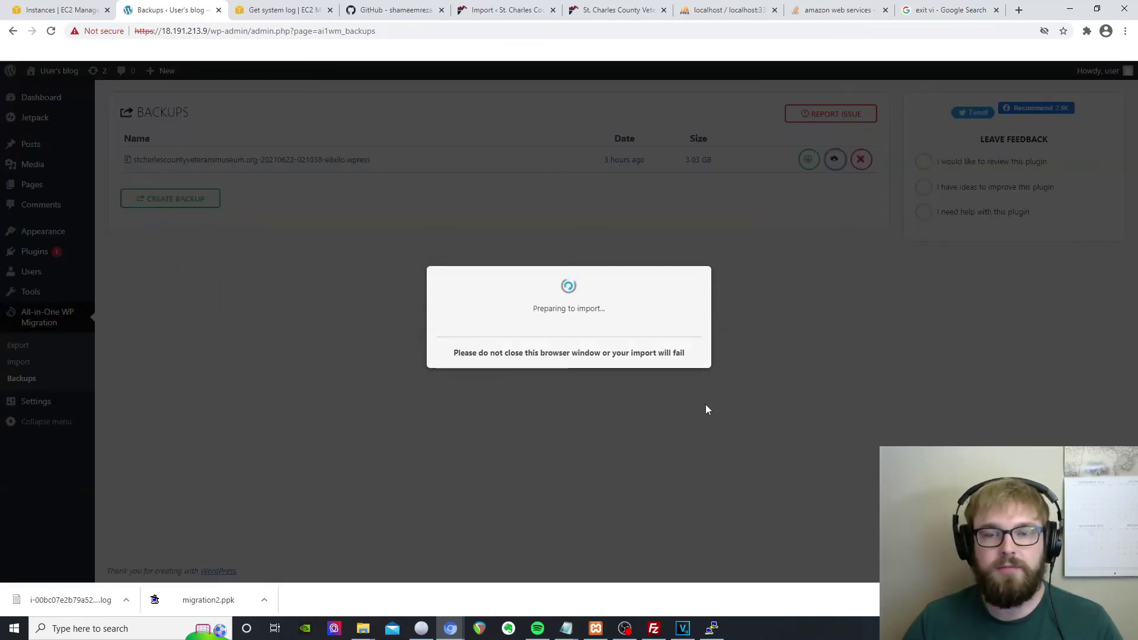